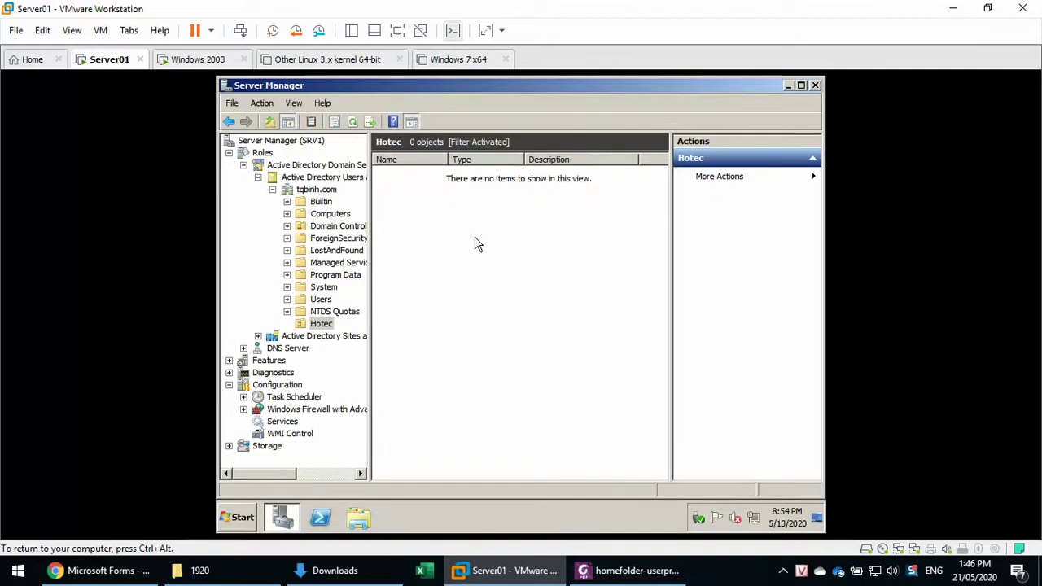
Bring up the actions menu for the Hotec organizational unit under tqbinh.com.
right_click(476, 239)
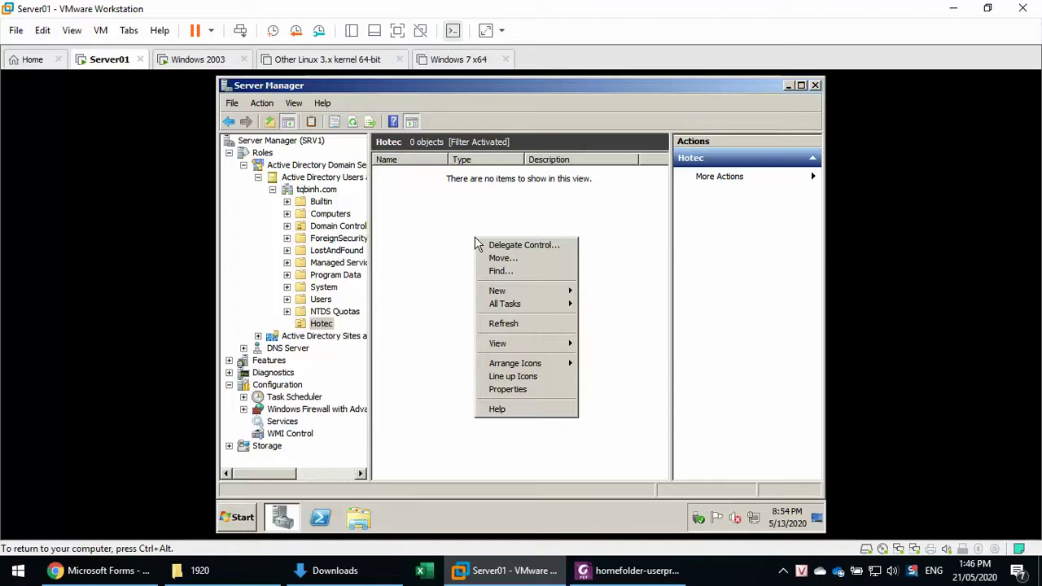
Run gpupdate /force from the Run box to refresh group policy immediately.
key("super+r")
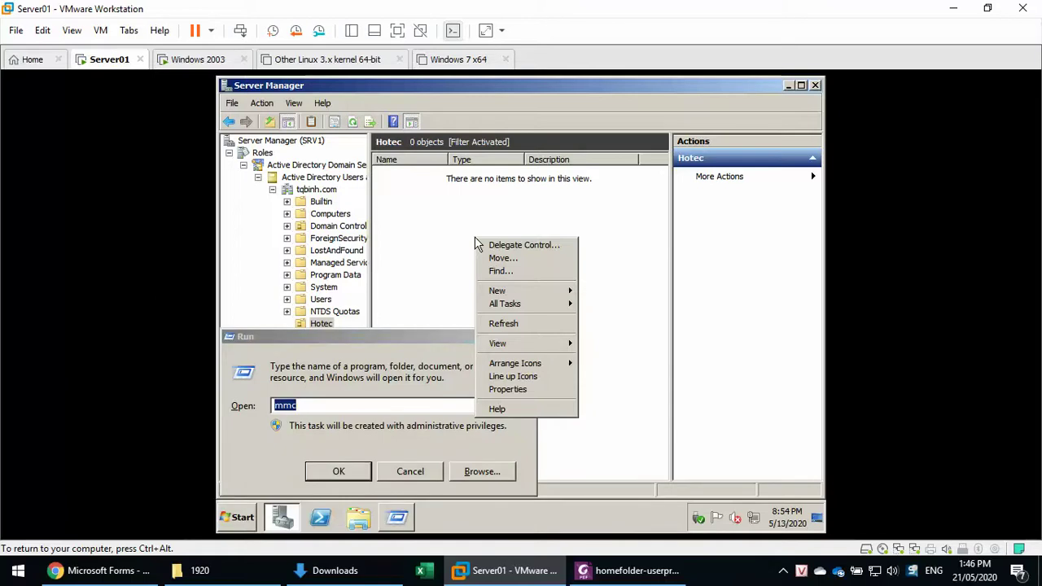
left_click(383, 401)
type("gp")
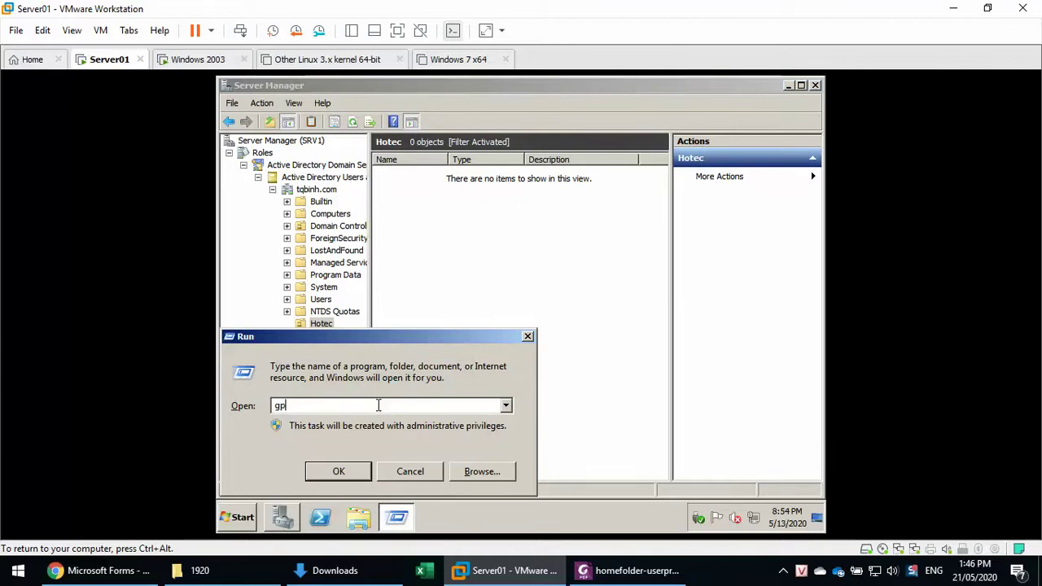
type("update /force")
key("Return")
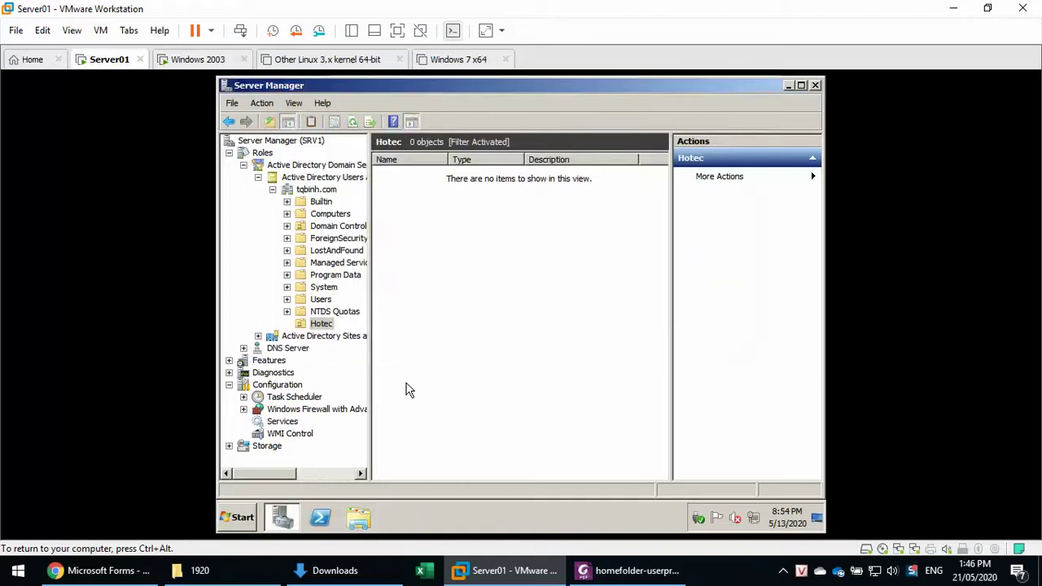
Start a new user in Hotec with first name and logon name u1.
right_click(420, 270)
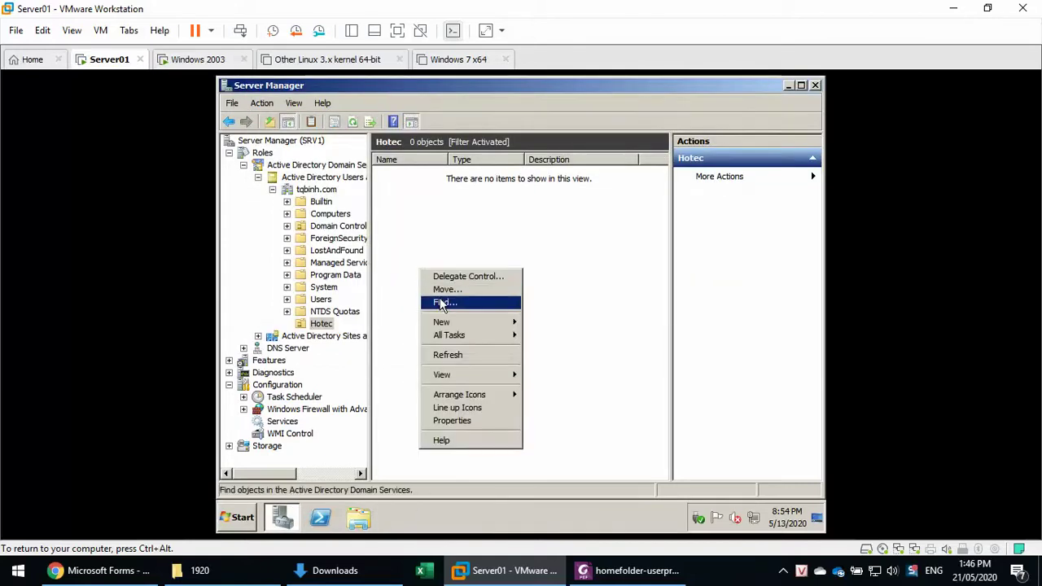
mouse_move(460, 323)
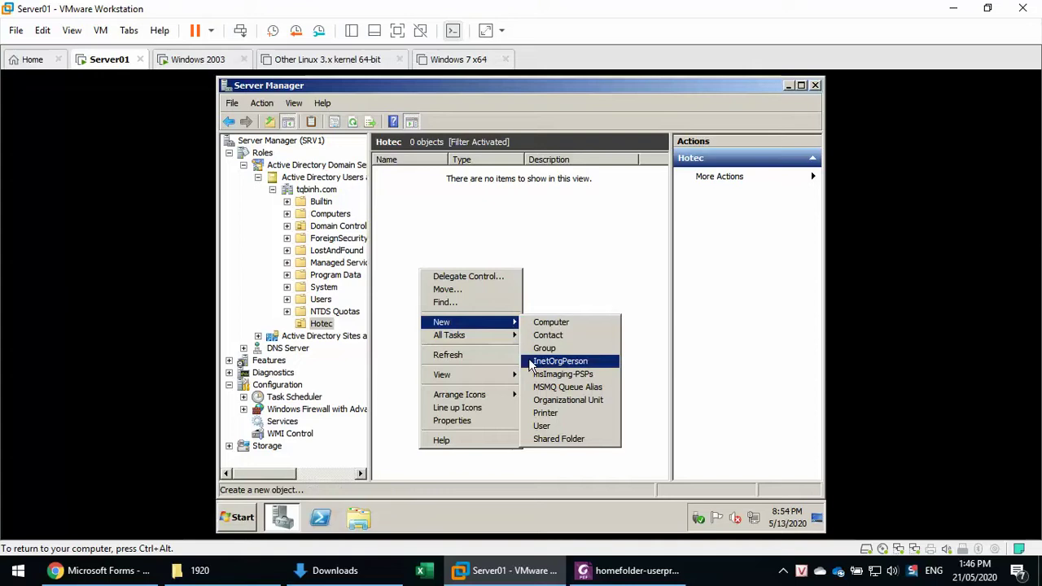
left_click(570, 427)
type("u1")
key("Tab")
key("Tab")
key("Tab")
key("Tab")
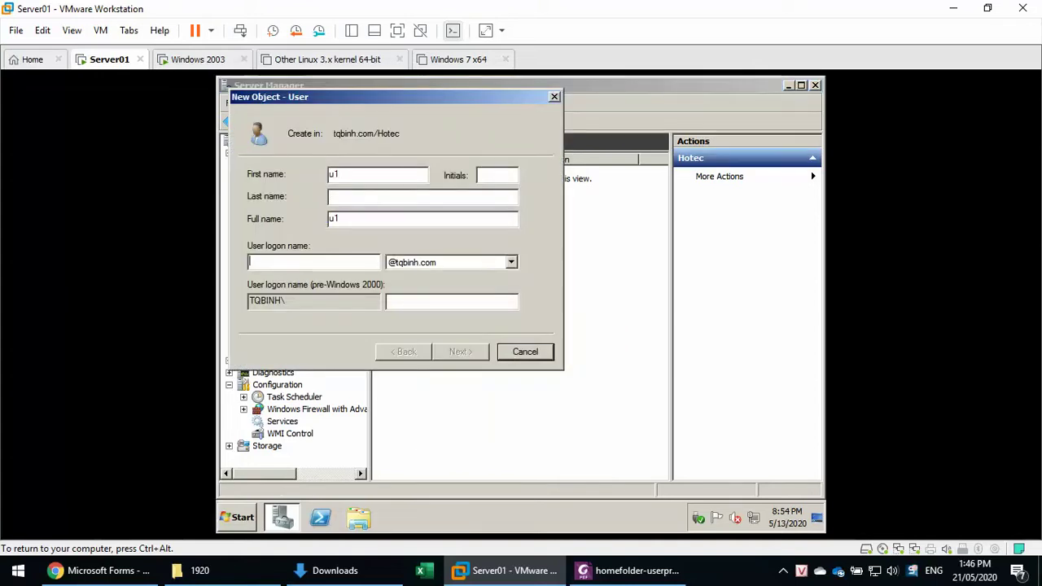
type("u1")
Enter the account password twice, clear 'must change password at next logon', and finish creating u1.
key("Tab")
key("Return")
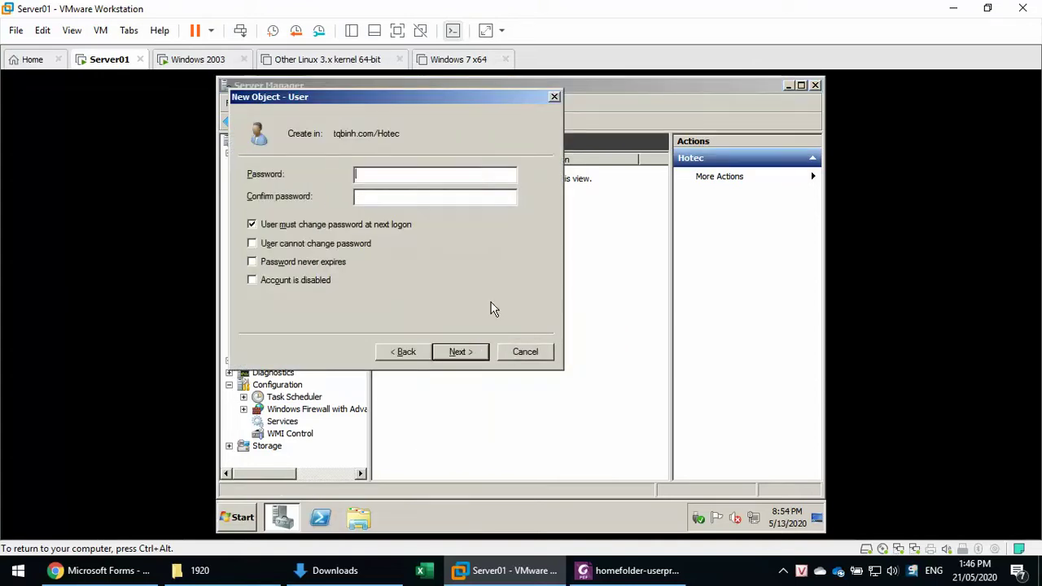
type("123")
key("Tab")
type("123")
key("Tab")
key("space")
key("Return")
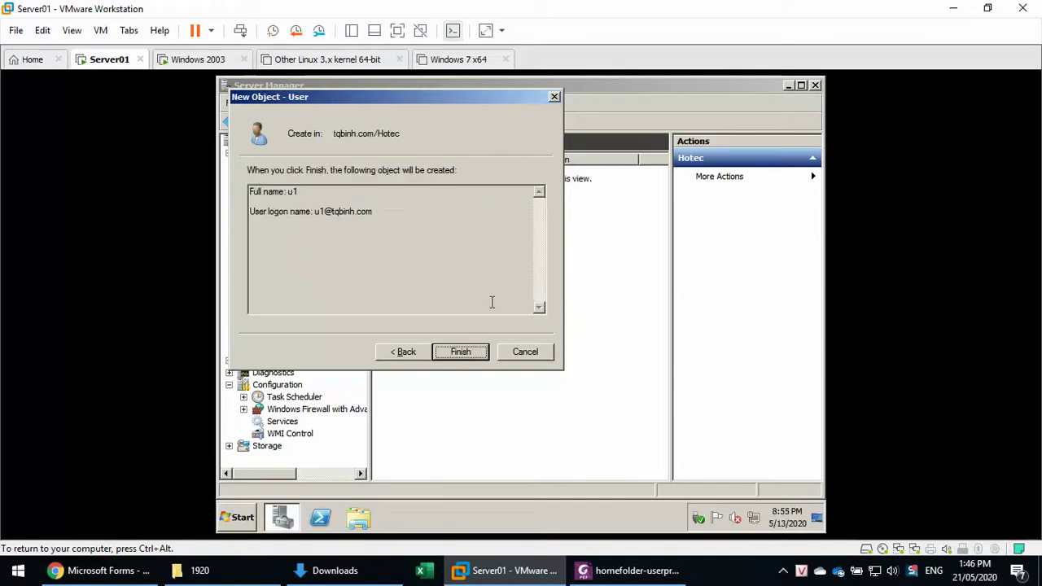
key("Return")
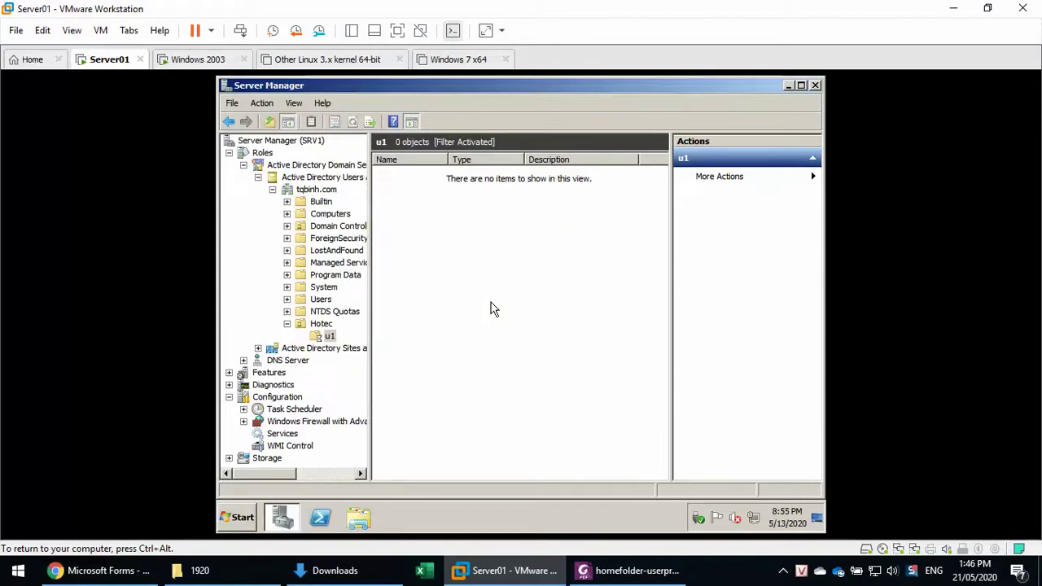
Review page 3 of the lab PDF, then open Computer in the server to list its drives.
left_click(594, 574)
scroll(594, 461, "down", 10)
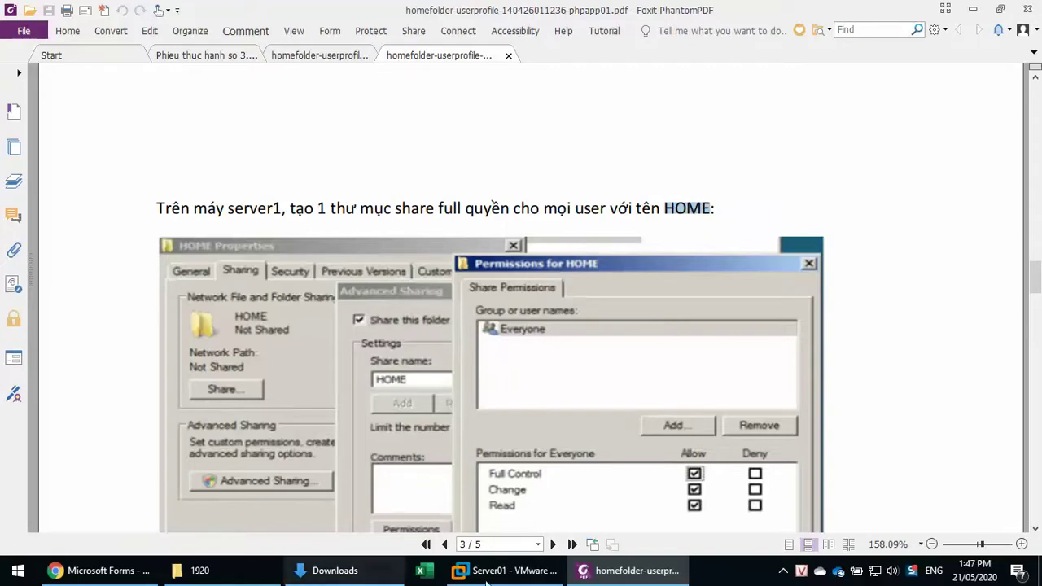
left_click(504, 570)
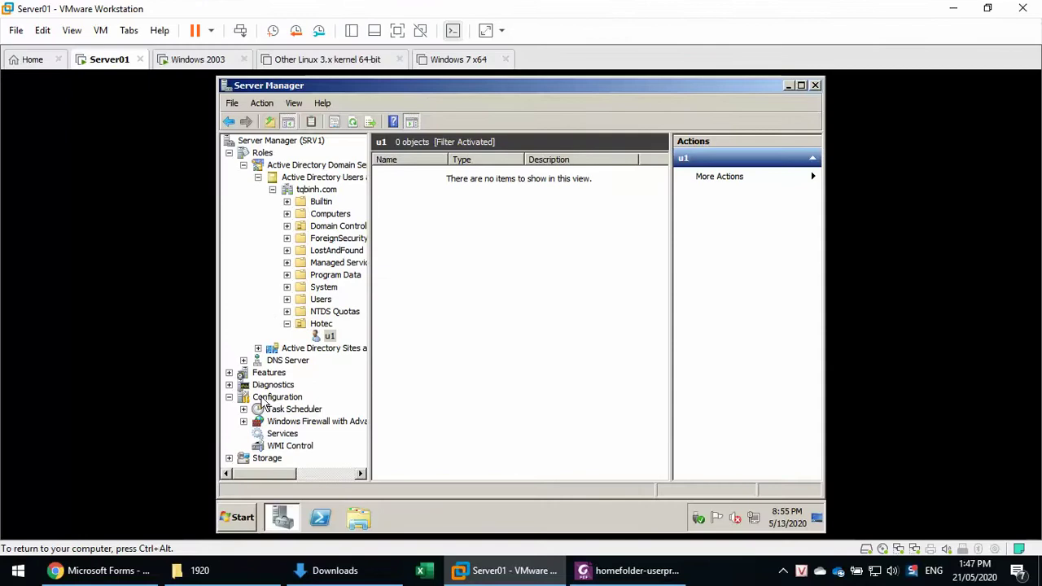
left_click(367, 520)
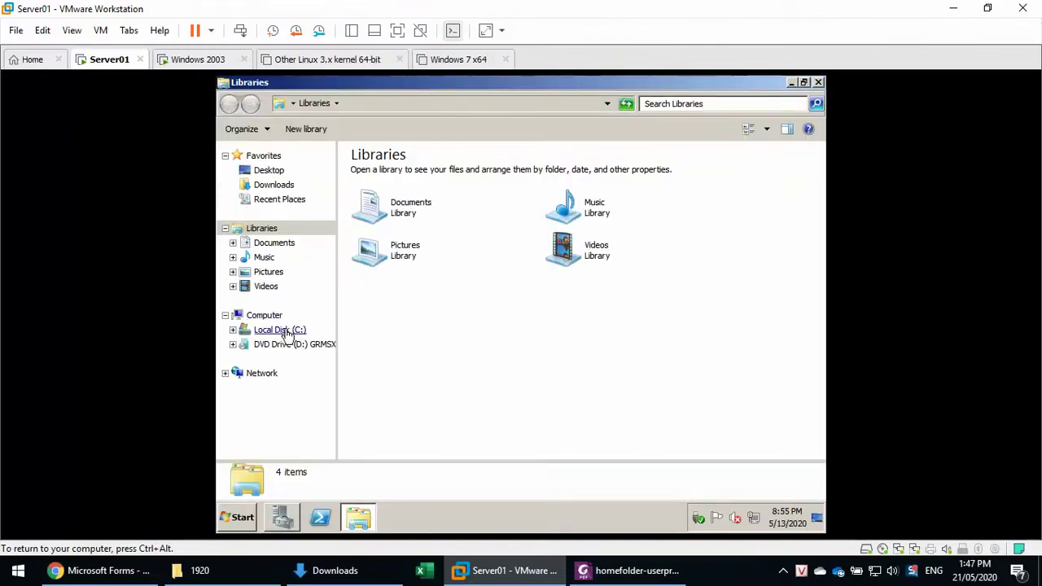
left_click(265, 317)
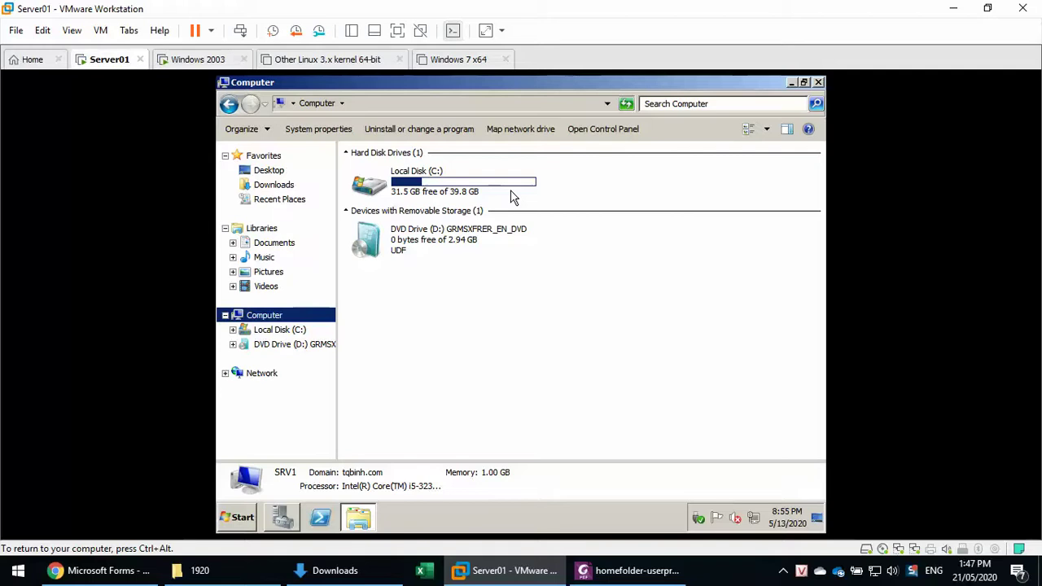
Add a new 1024 GB virtual hard disk (Server01-1.vmdk) to Server01's settings.
left_click(454, 31)
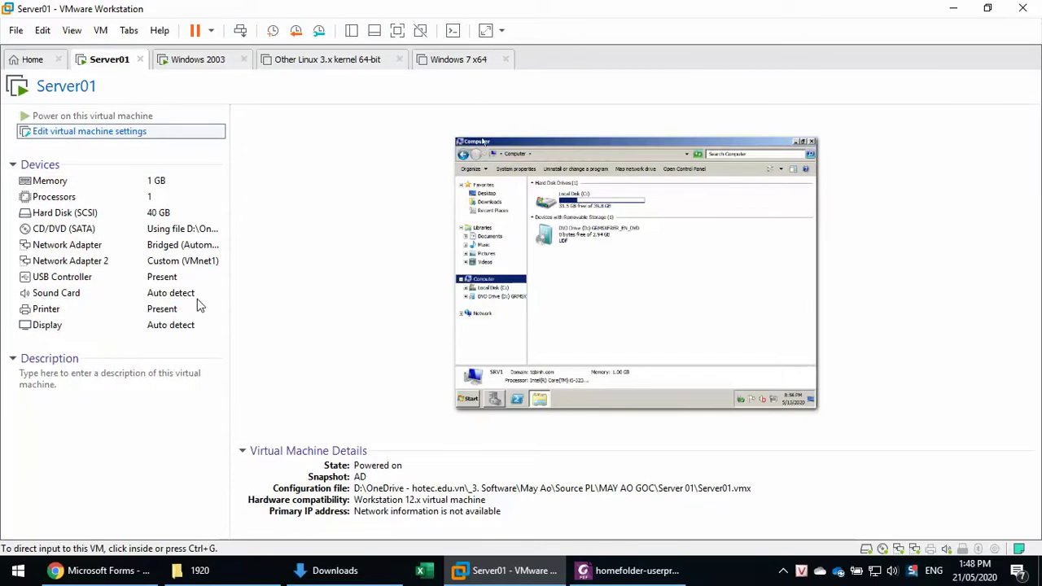
left_click(405, 494)
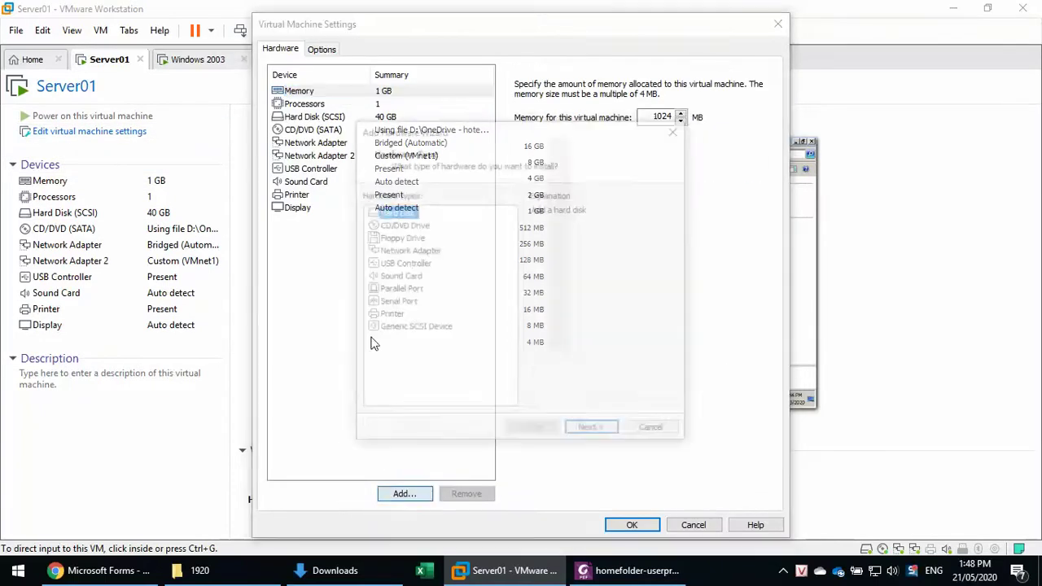
left_click(594, 432)
left_click(594, 433)
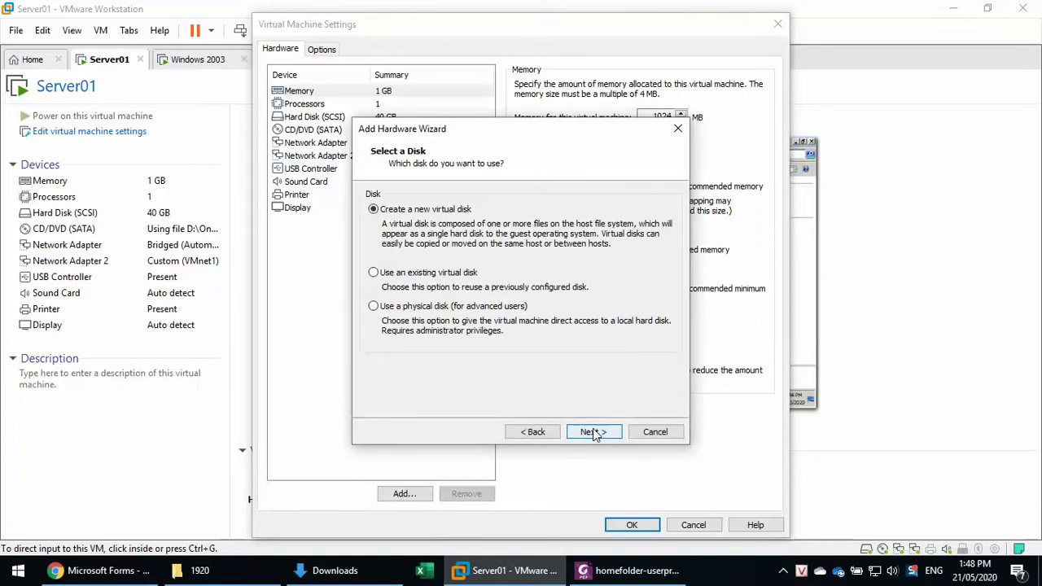
left_click(593, 433)
type("1024")
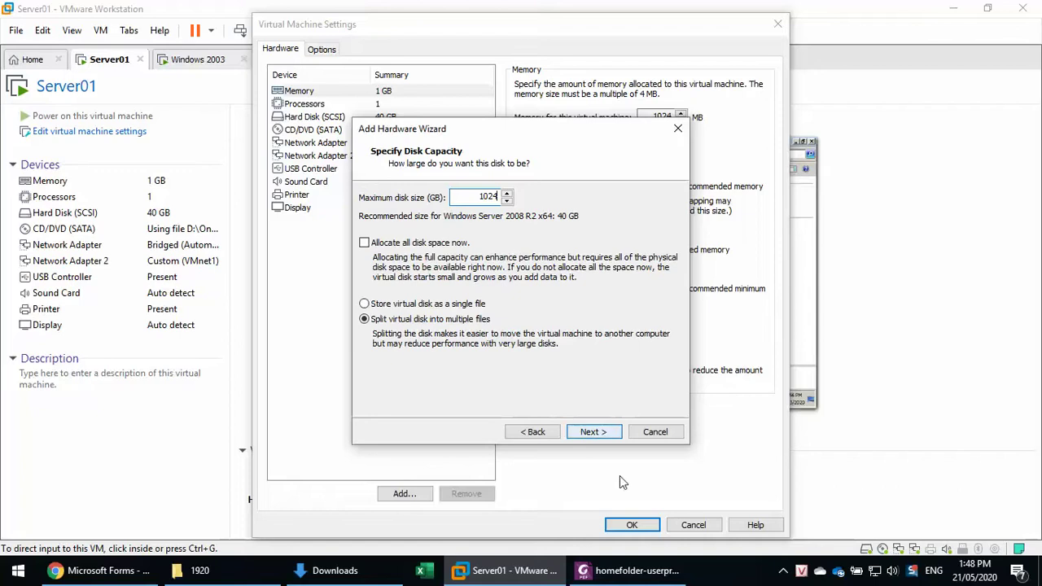
left_click(607, 435)
left_click(605, 436)
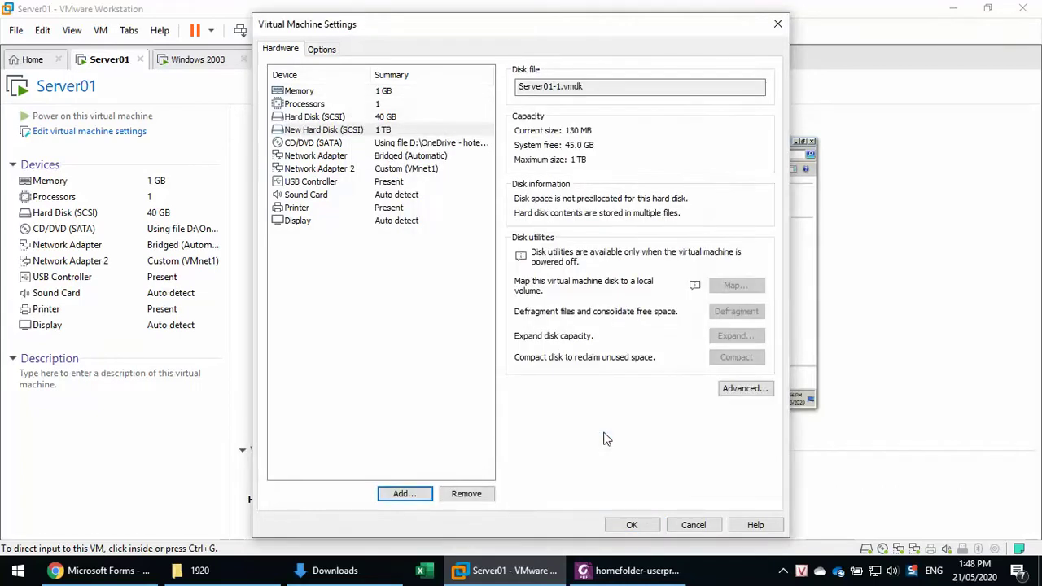
left_click(632, 523)
left_click(621, 313)
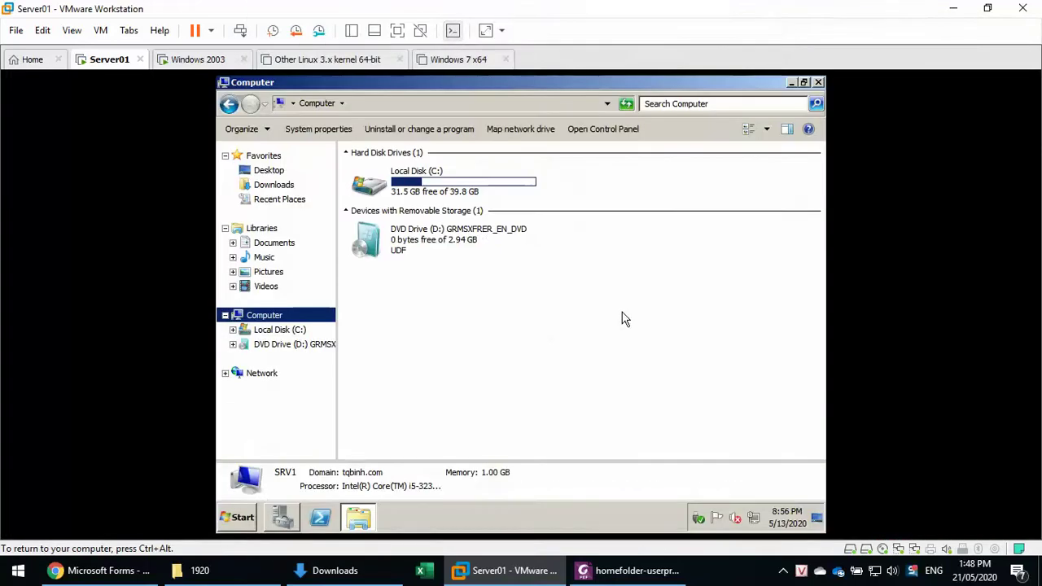
Open Disk Management from Computer > Manage and enlarge the map to show offline Disk 1.
left_click(265, 316)
right_click(265, 316)
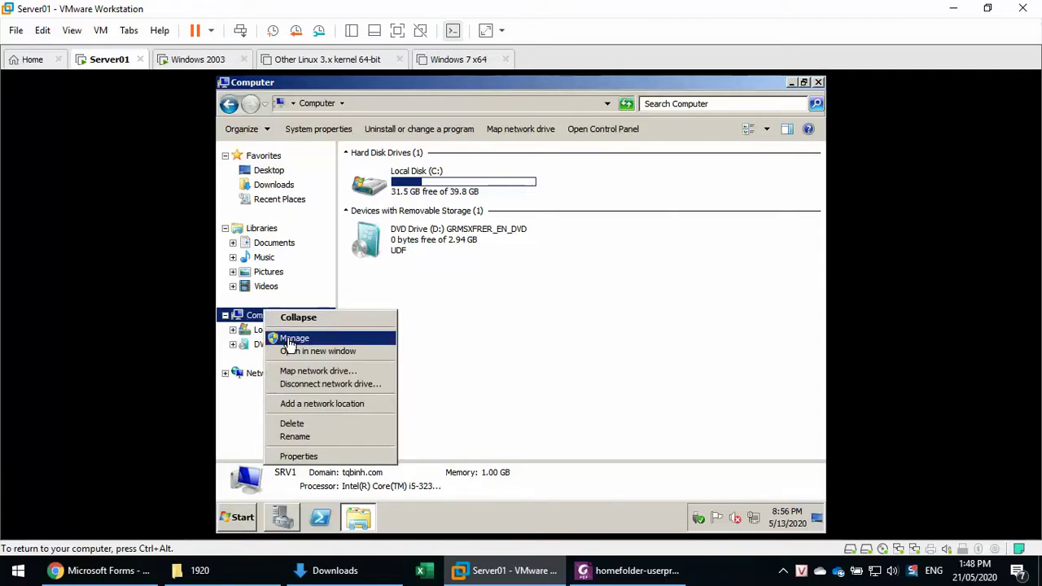
left_click(322, 342)
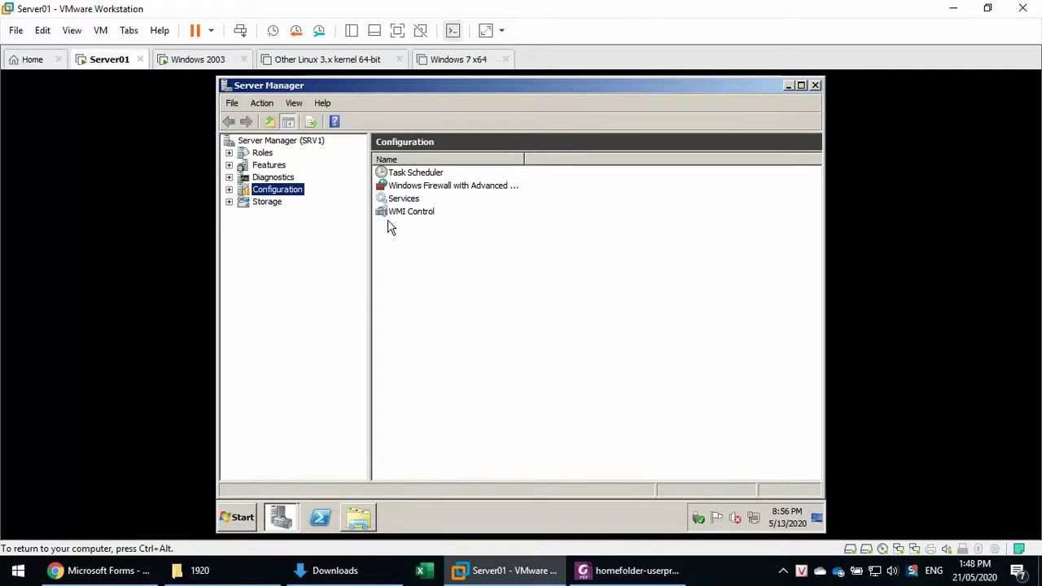
double_click(262, 203)
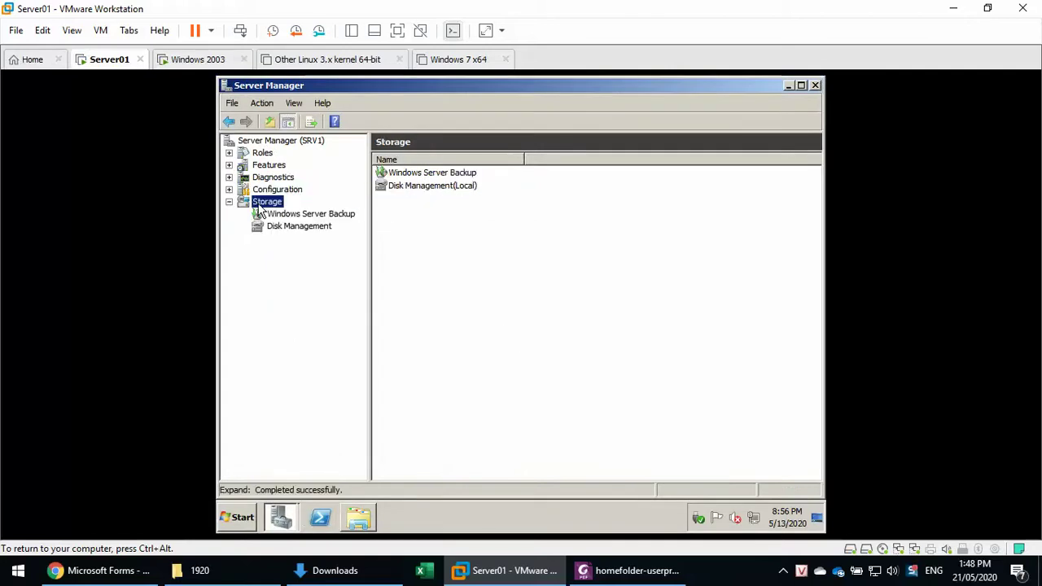
left_click(287, 227)
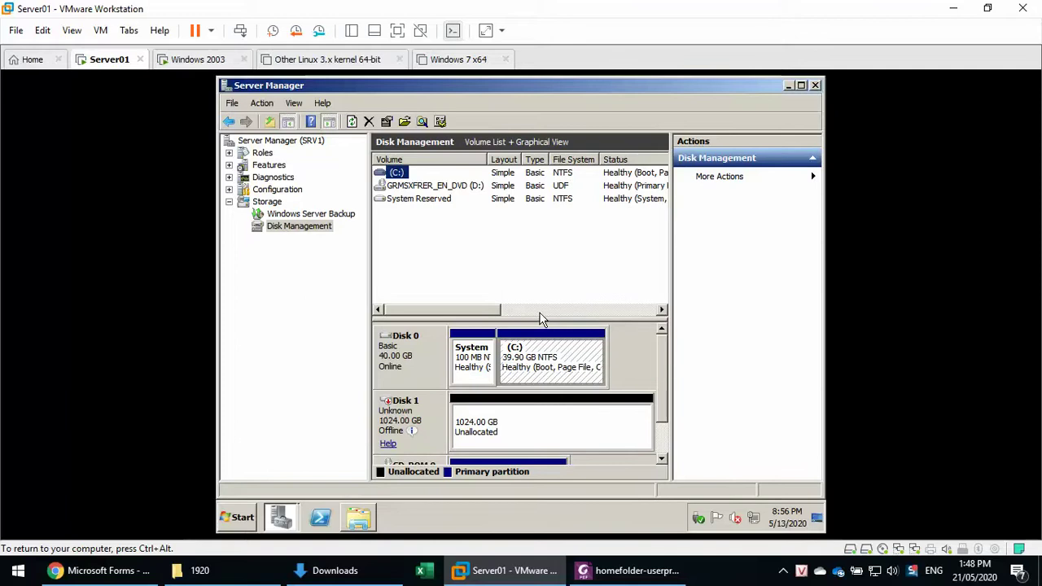
left_click_drag(538, 320, 560, 253)
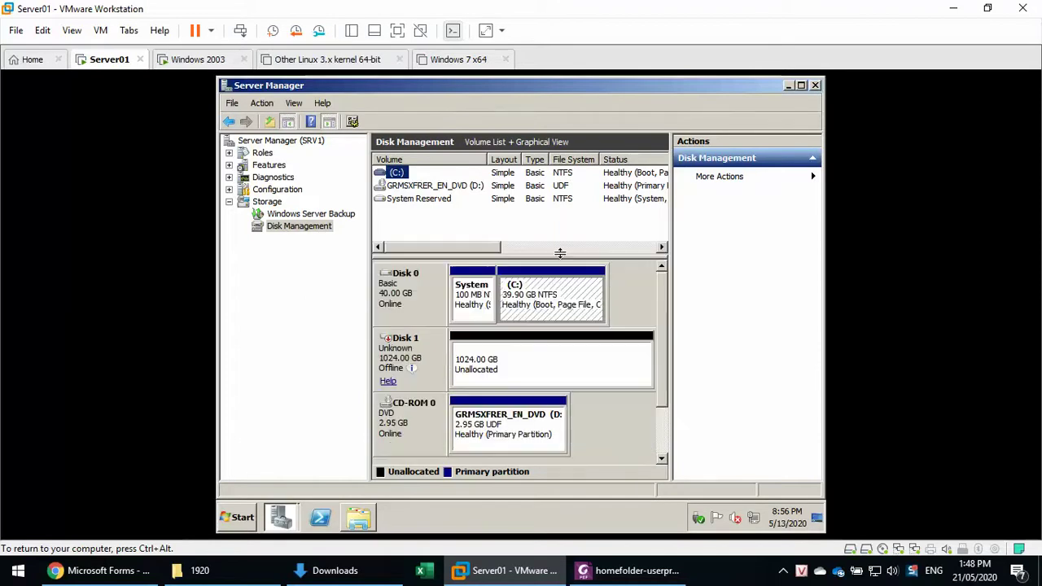
left_click(506, 360)
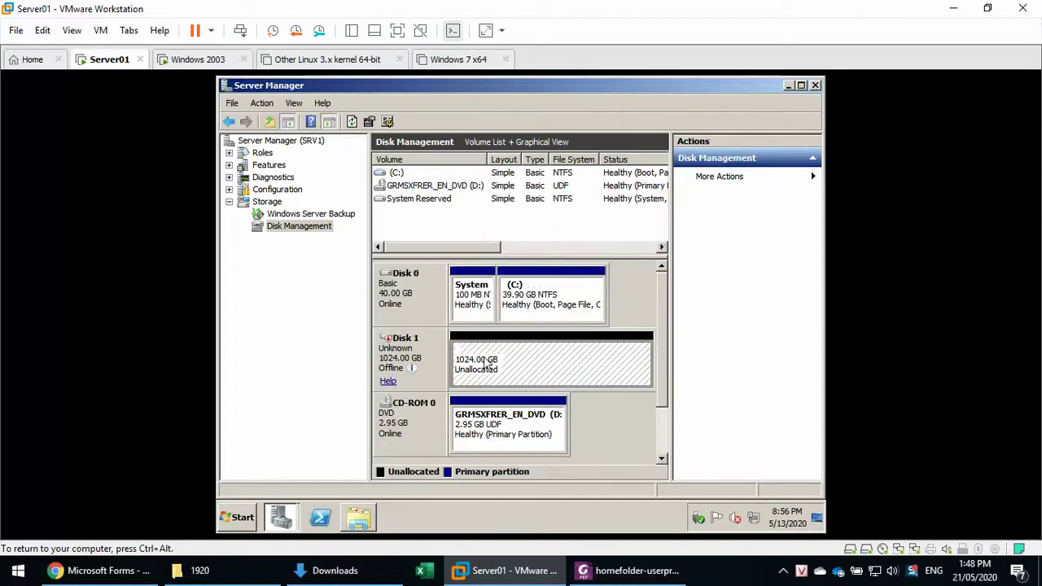
Bring Disk 1 online, initialize it as MBR, and launch New Simple Volume on its unallocated space.
right_click(411, 348)
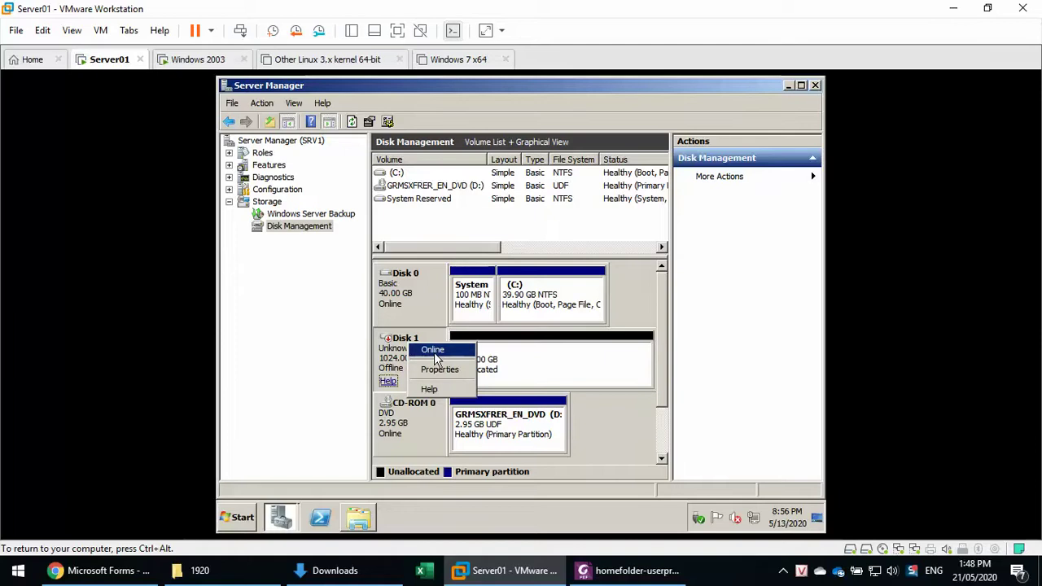
left_click(435, 353)
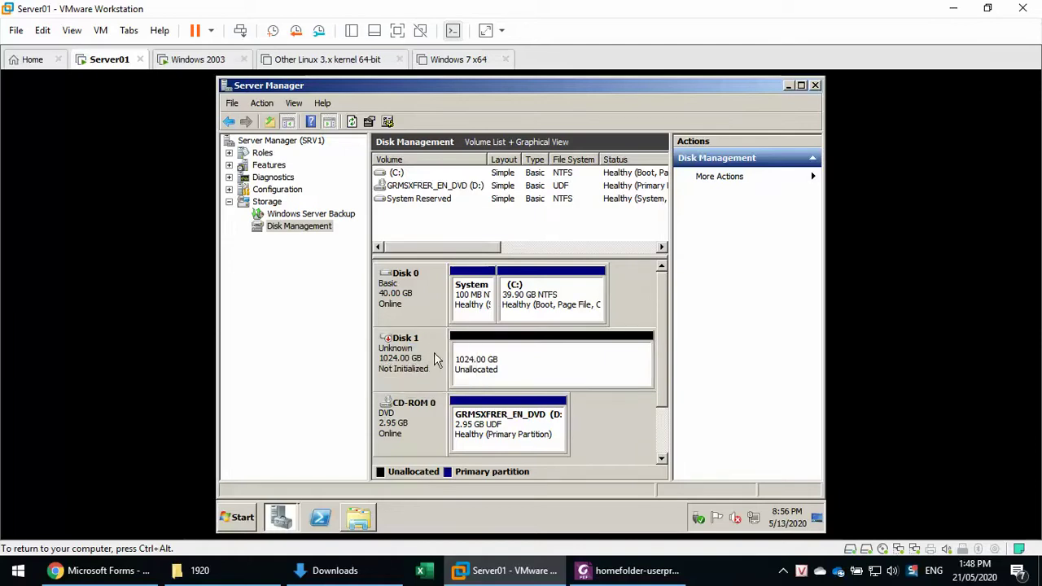
right_click(503, 368)
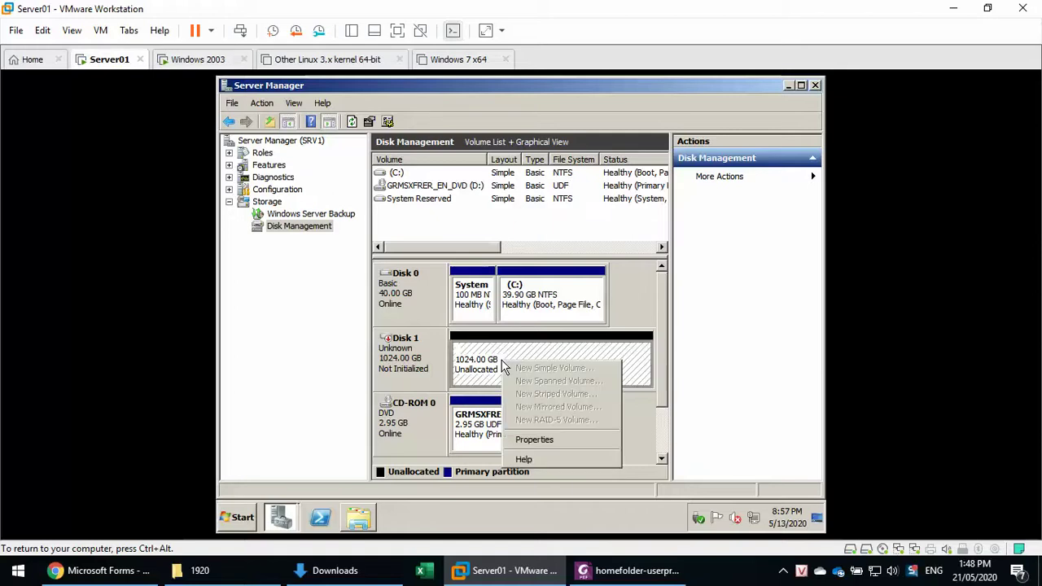
left_click(415, 361)
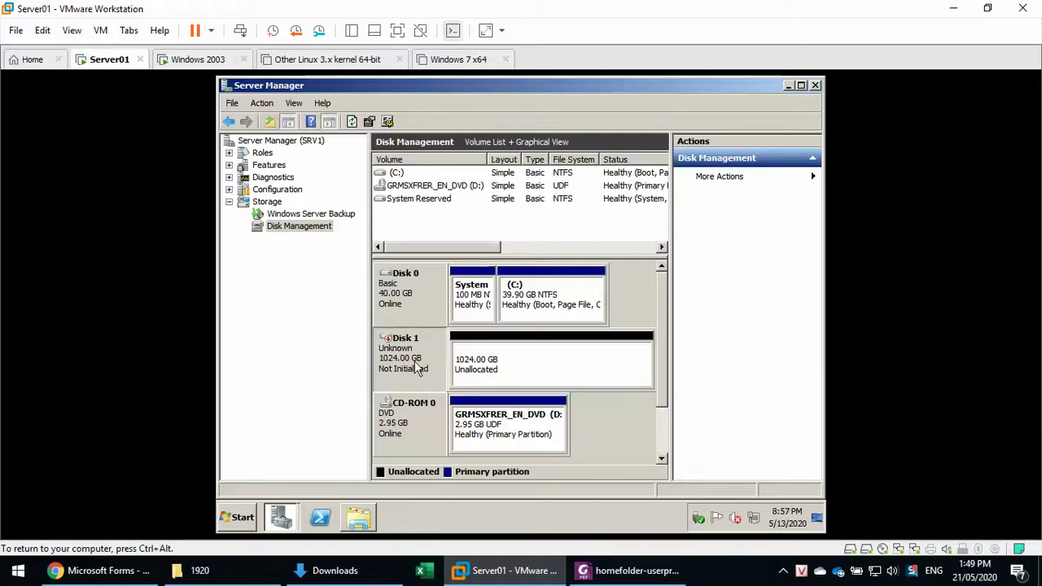
right_click(414, 361)
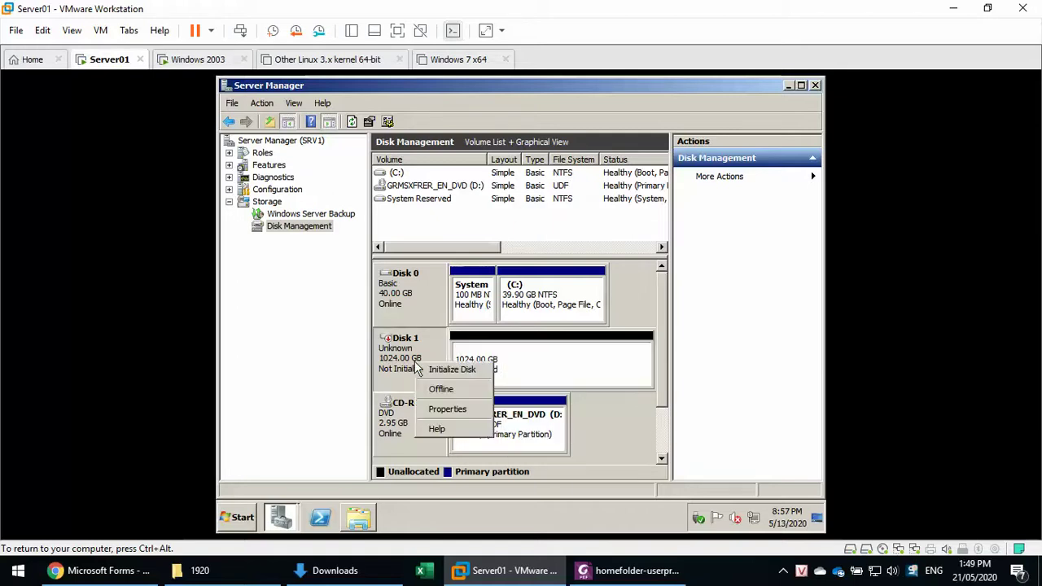
left_click(487, 371)
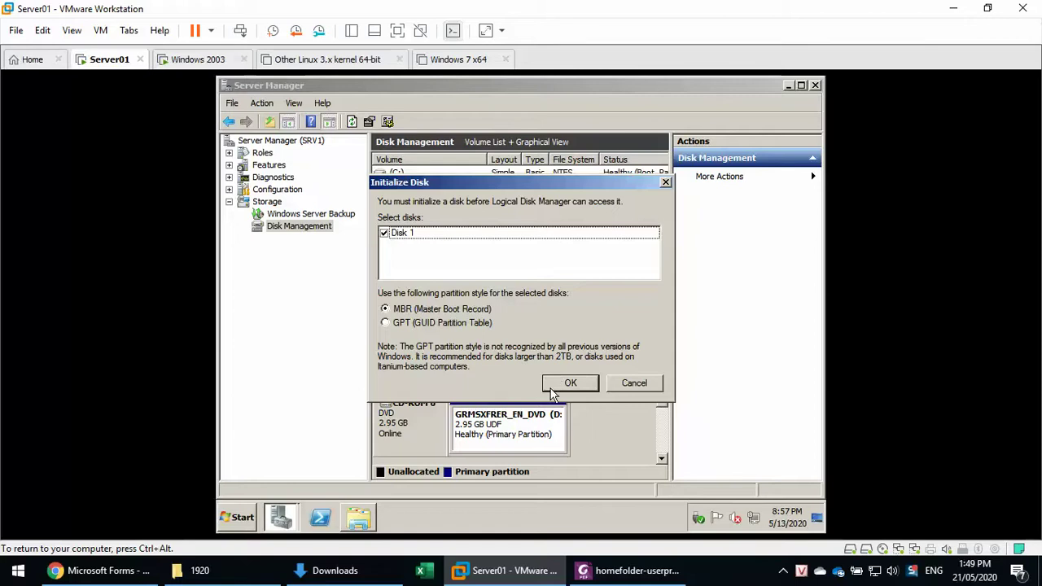
left_click(554, 389)
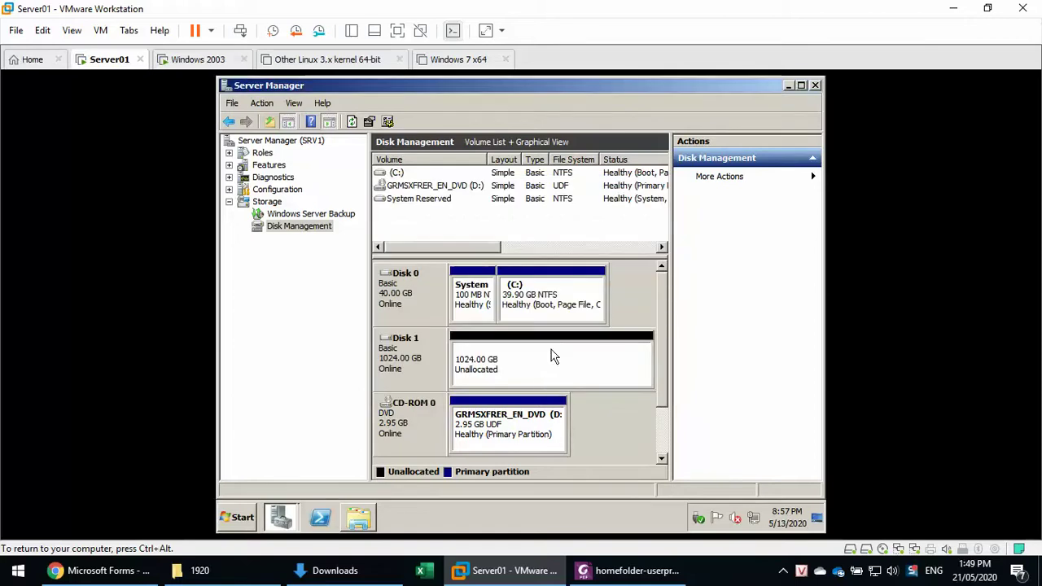
right_click(553, 353)
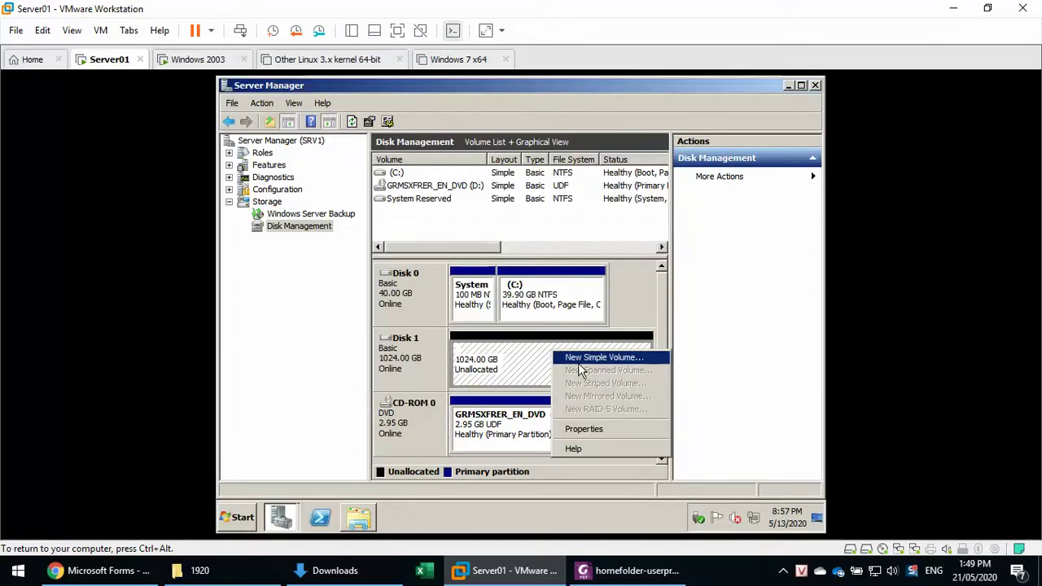
left_click(583, 359)
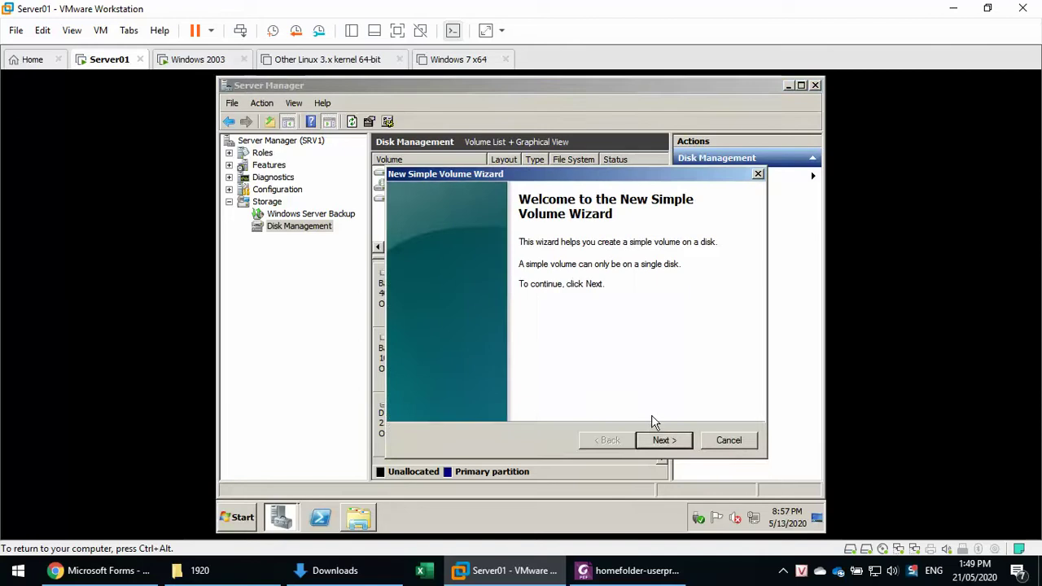
Create a full-size quick-formatted NTFS volume on drive E: with the label Data.
left_click(660, 440)
left_click(659, 439)
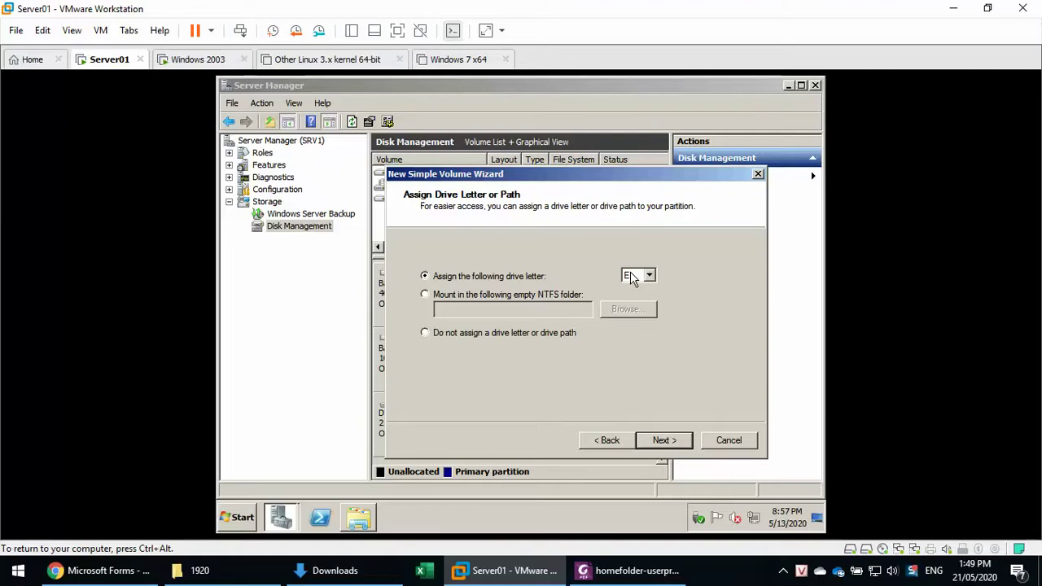
left_click(662, 440)
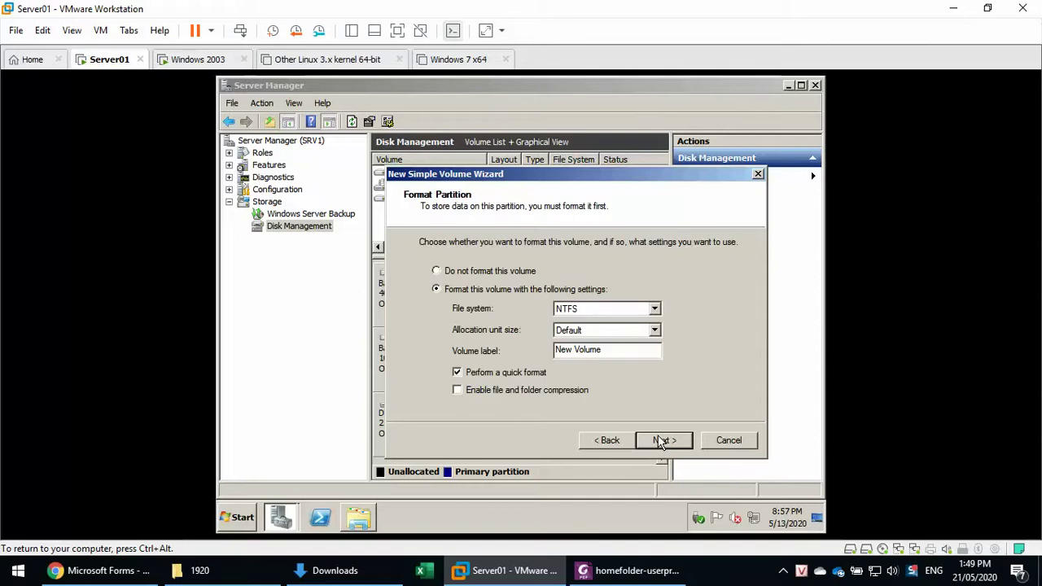
left_click(661, 441)
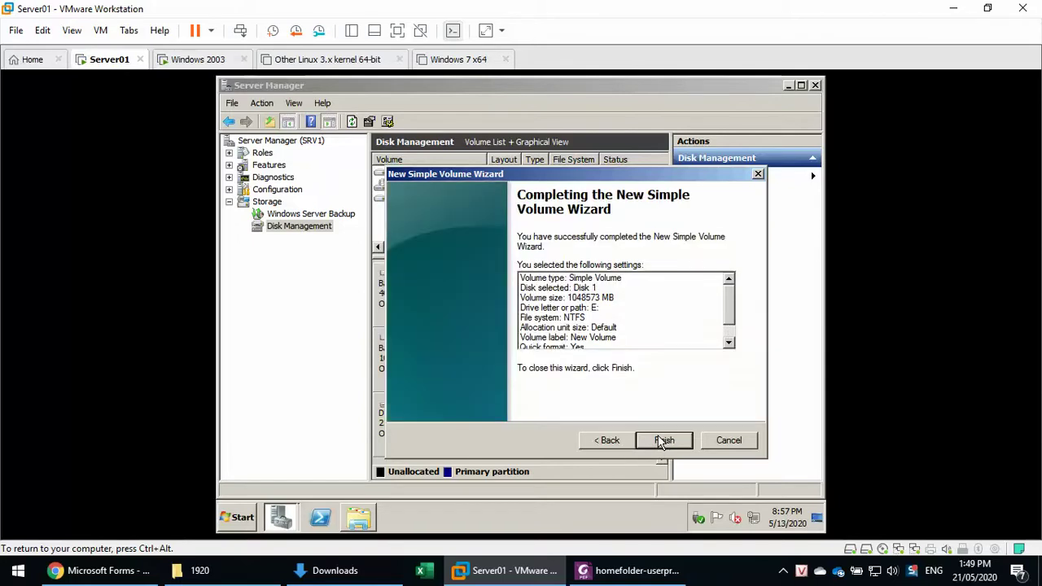
left_click(607, 440)
left_click_drag(607, 355, 318, 332)
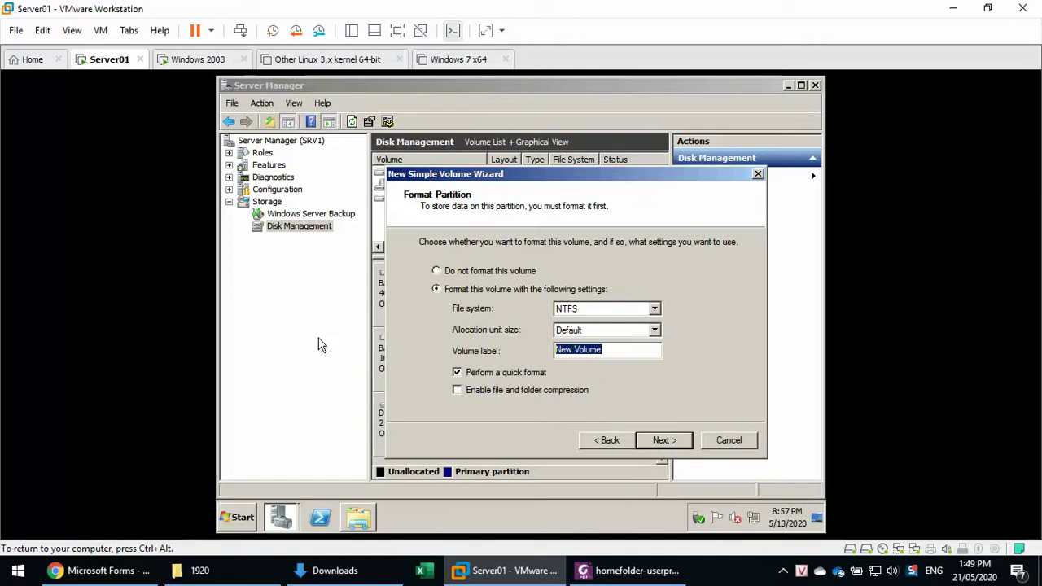
type("Data")
left_click(648, 440)
left_click(642, 440)
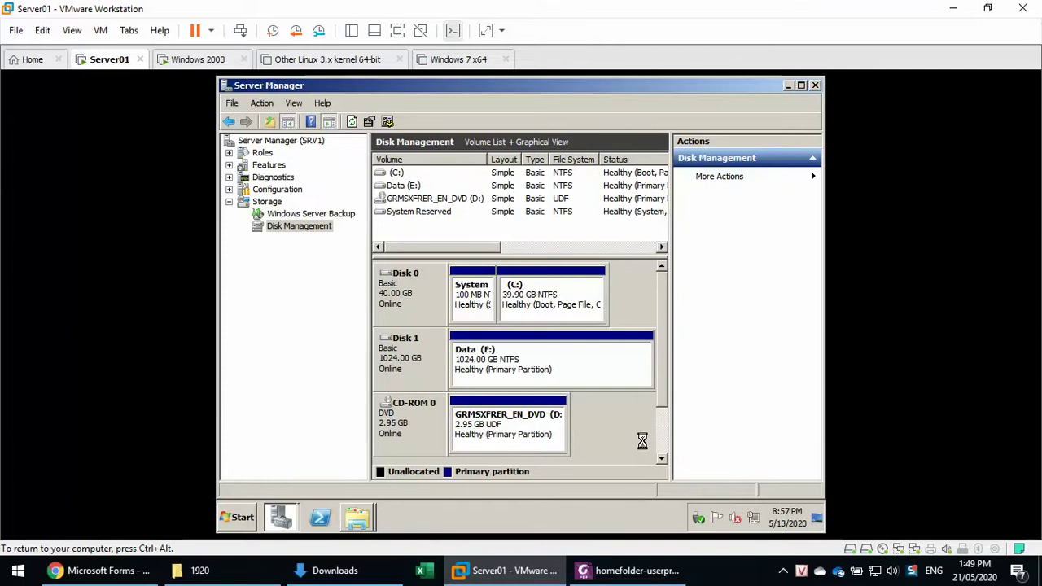
Quick-format Data (E:) as NTFS from the format prompt, accepting the erase warning.
left_click(357, 518)
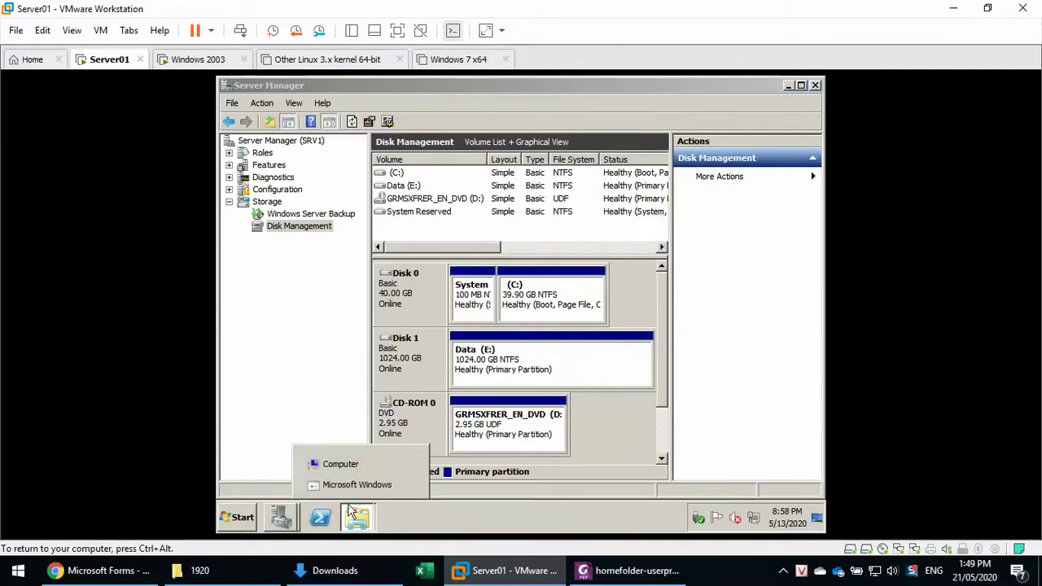
left_click(356, 484)
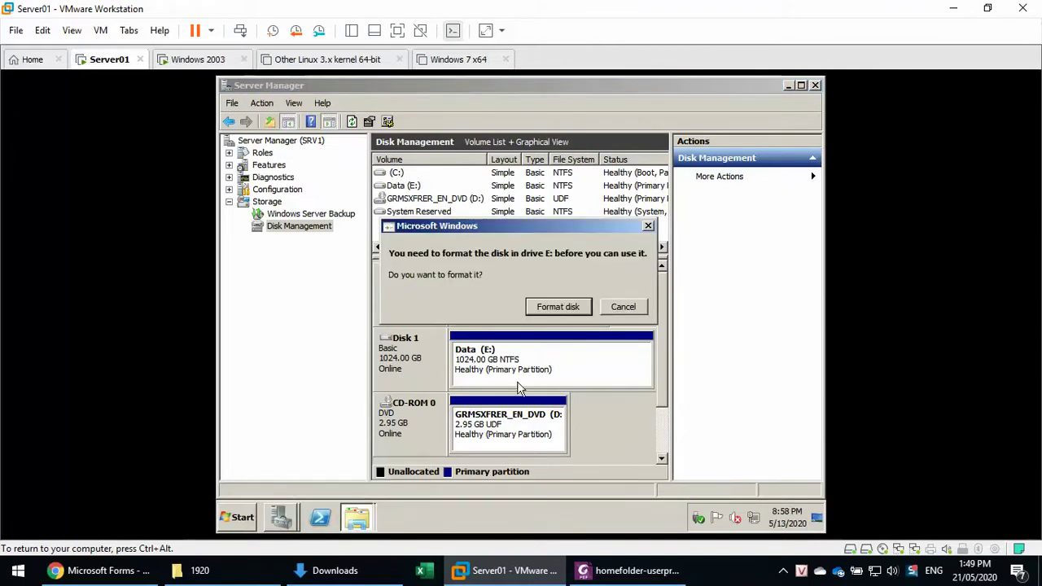
left_click(562, 310)
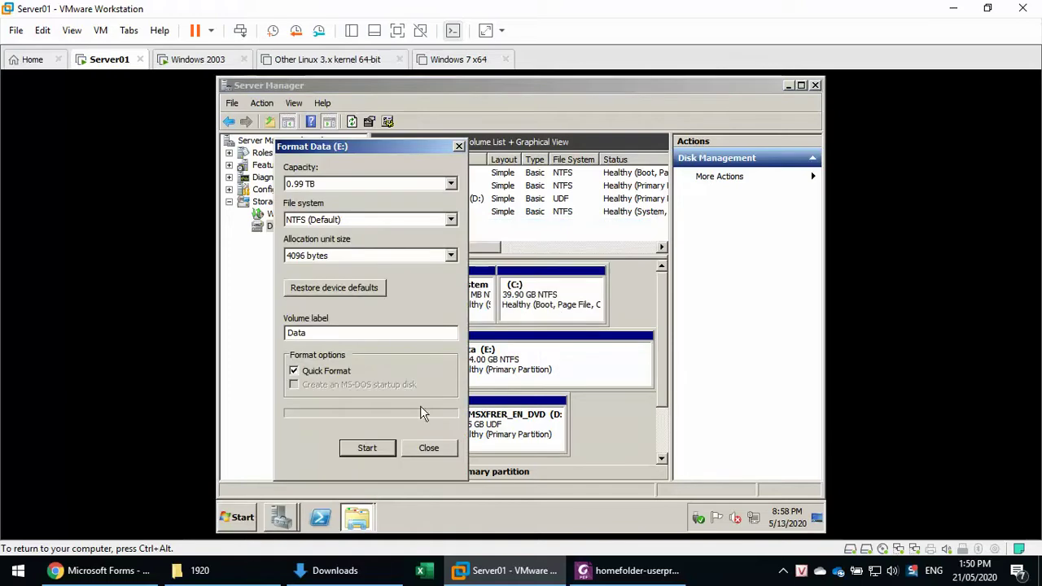
left_click(380, 455)
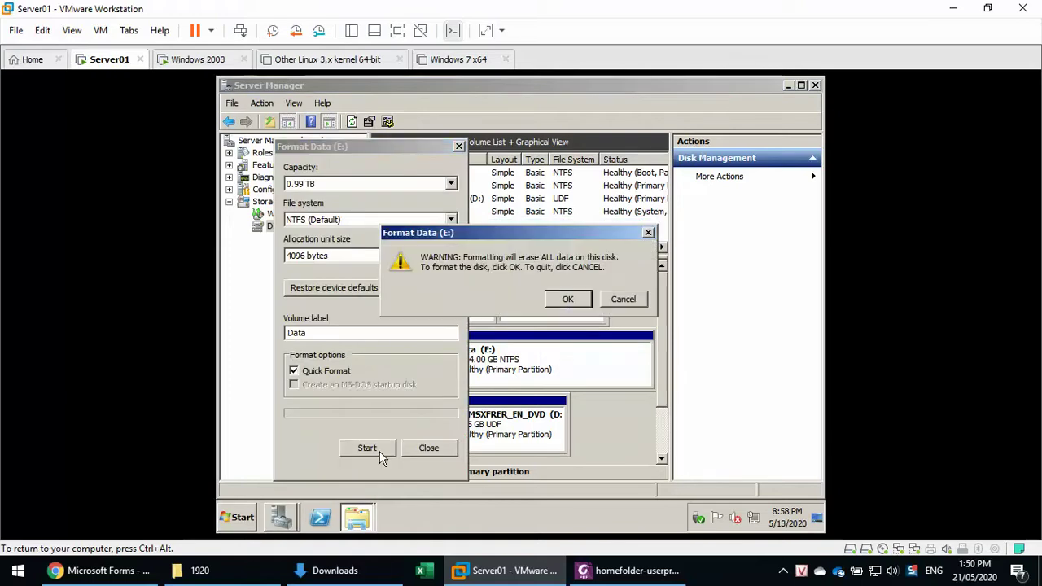
left_click(566, 299)
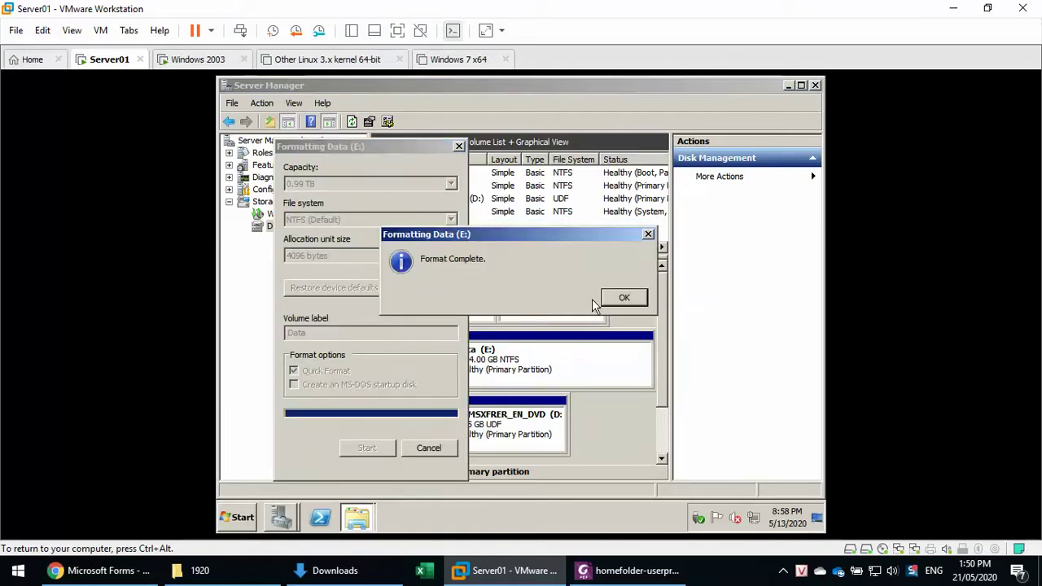
left_click(619, 298)
Close the Format dialog and make a new folder named Home on Data (E:).
left_click(428, 448)
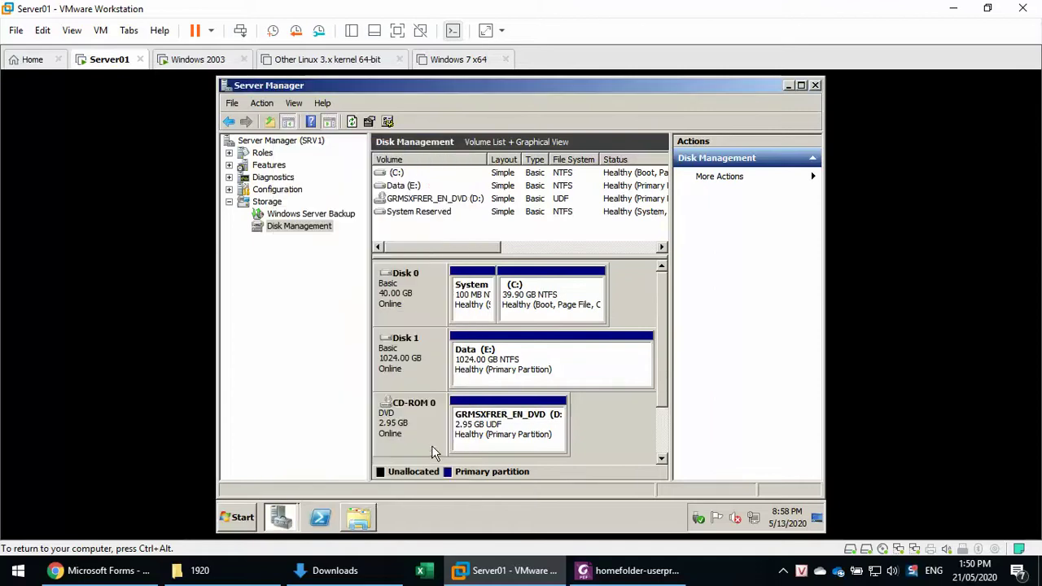
left_click(358, 518)
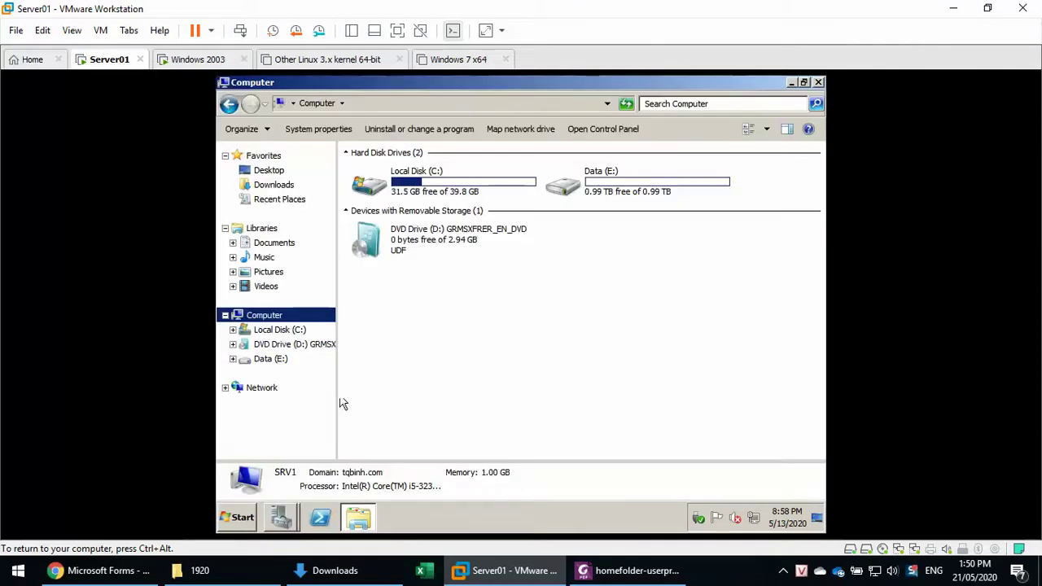
left_click(282, 359)
right_click(429, 268)
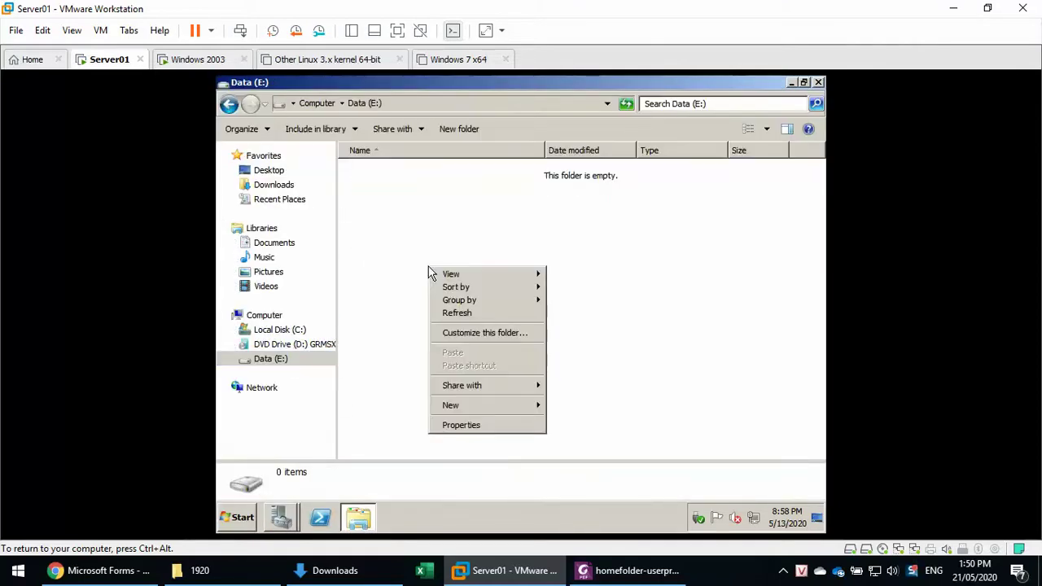
mouse_move(472, 403)
left_click(571, 407)
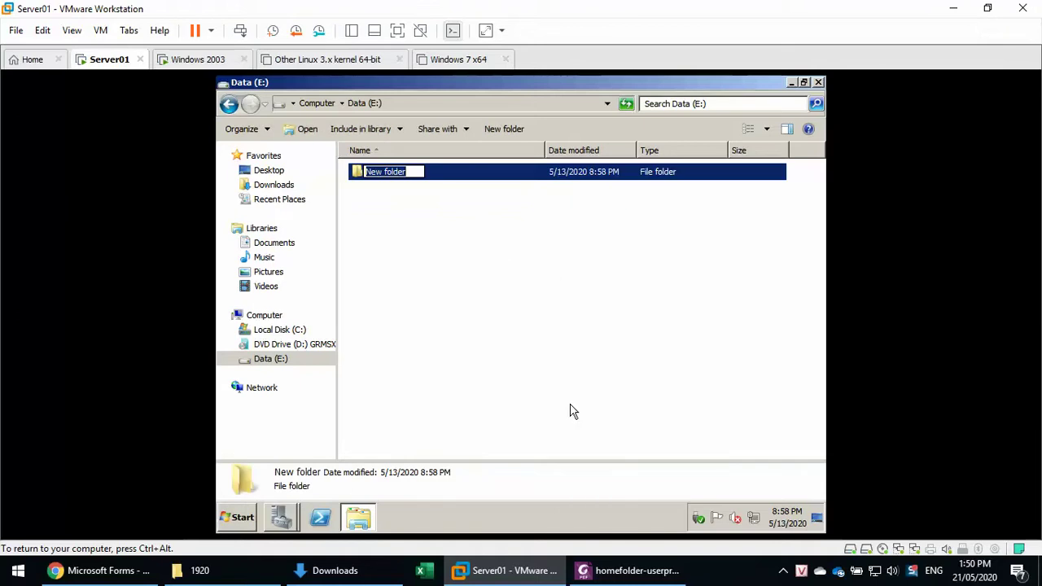
type("Hom")
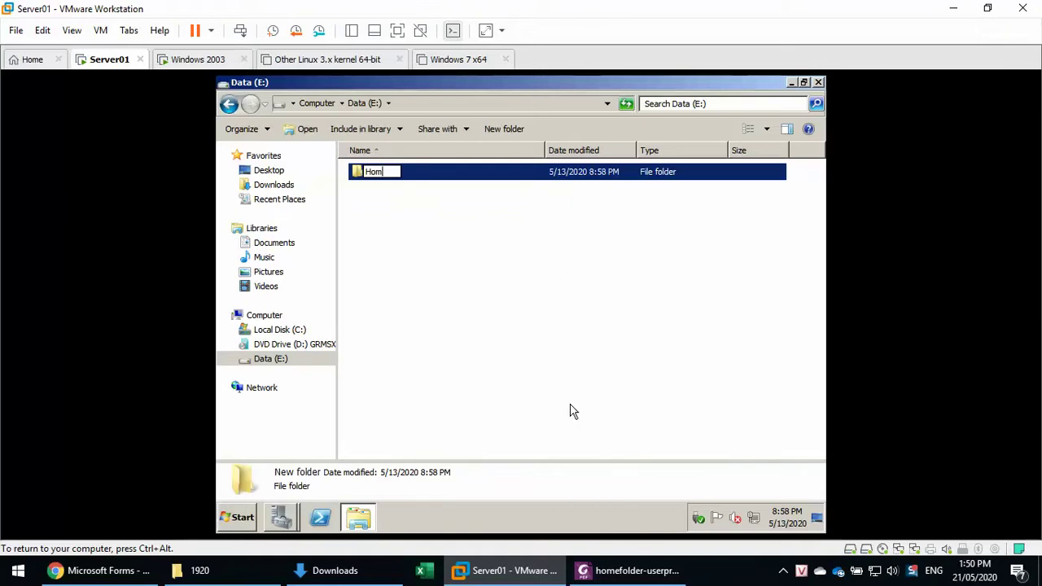
type("e")
key("Return")
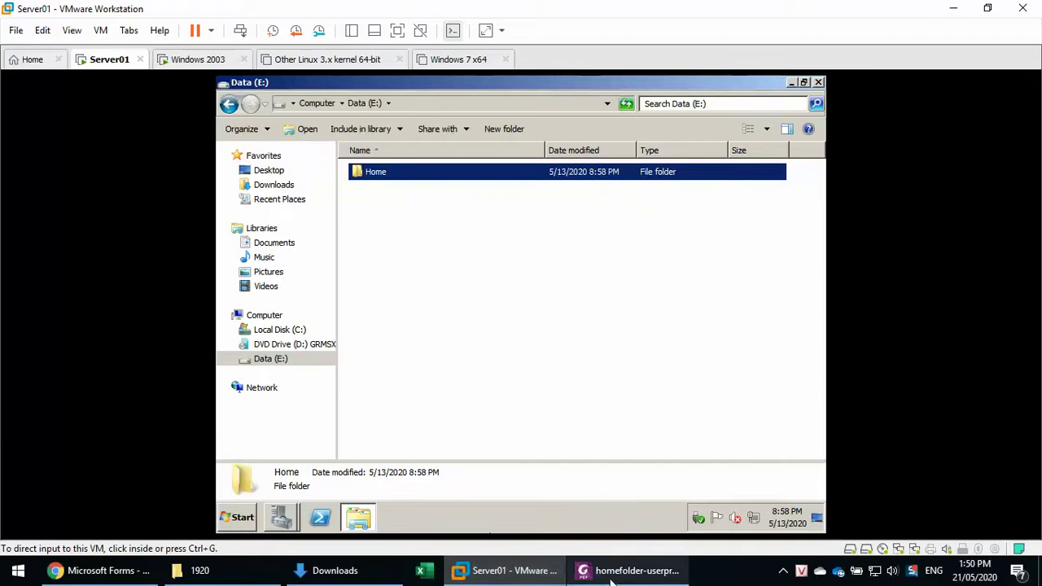
left_click(627, 570)
scroll(535, 424, "down", 1)
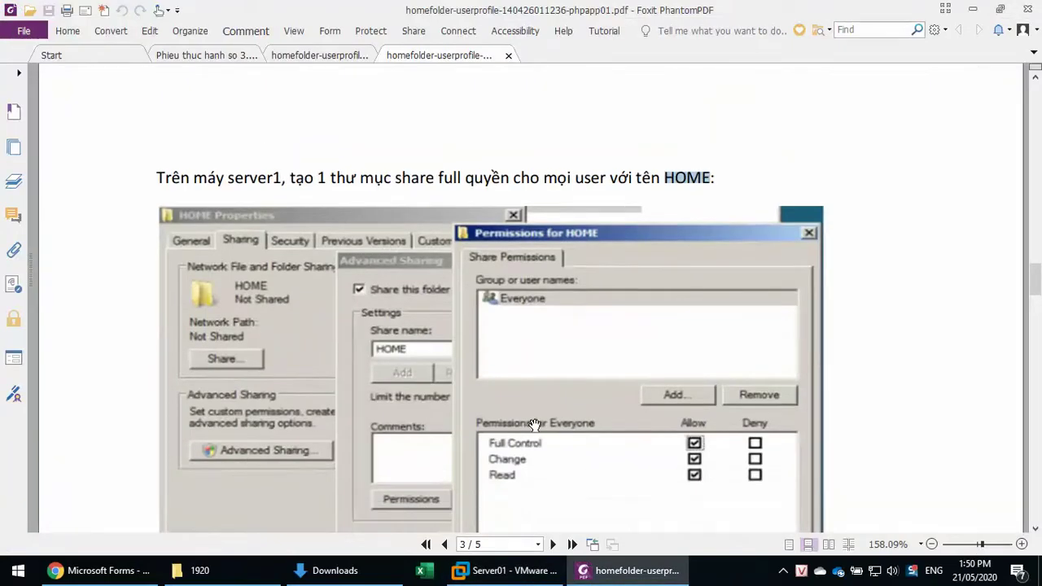
left_click(435, 183)
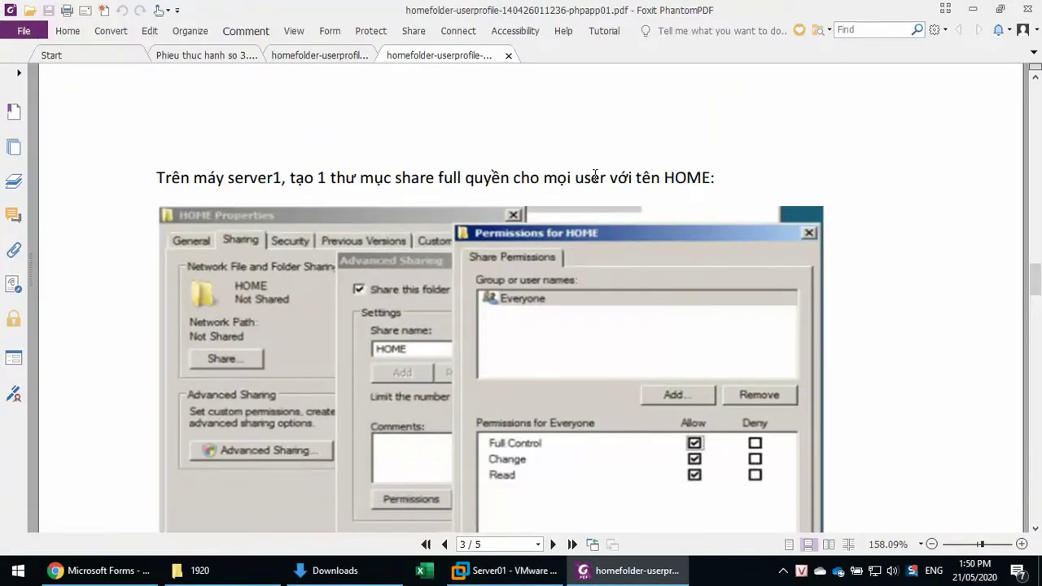
left_click(501, 570)
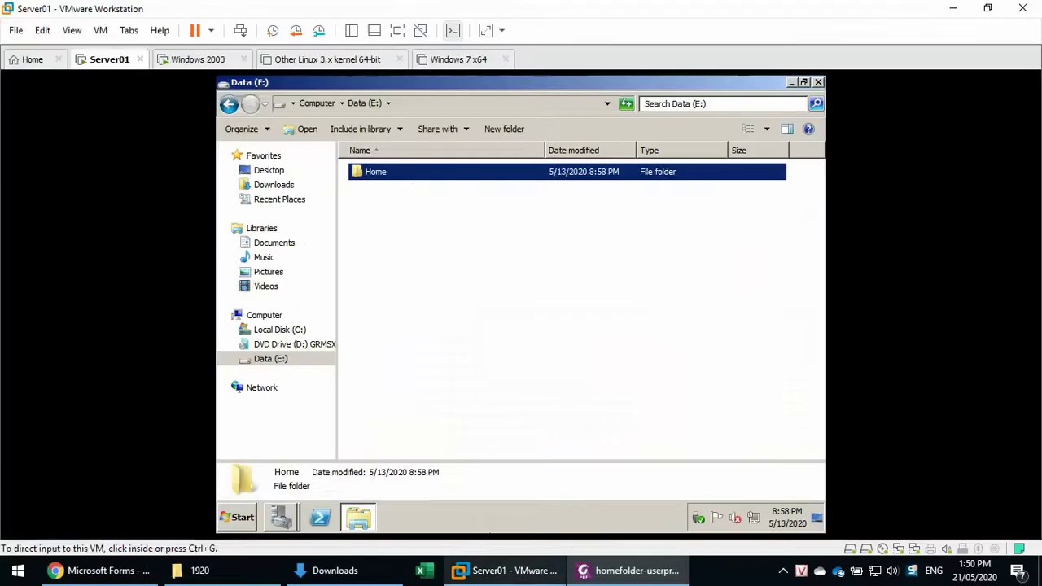
From the Home folder's Sharing properties, add Everyone to the file-sharing list.
right_click(381, 172)
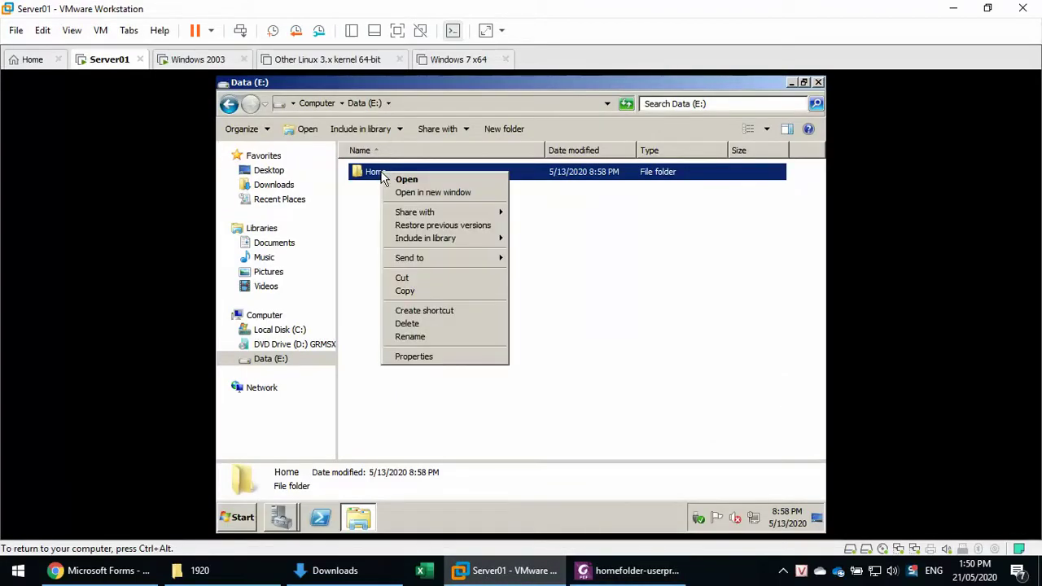
left_click(447, 356)
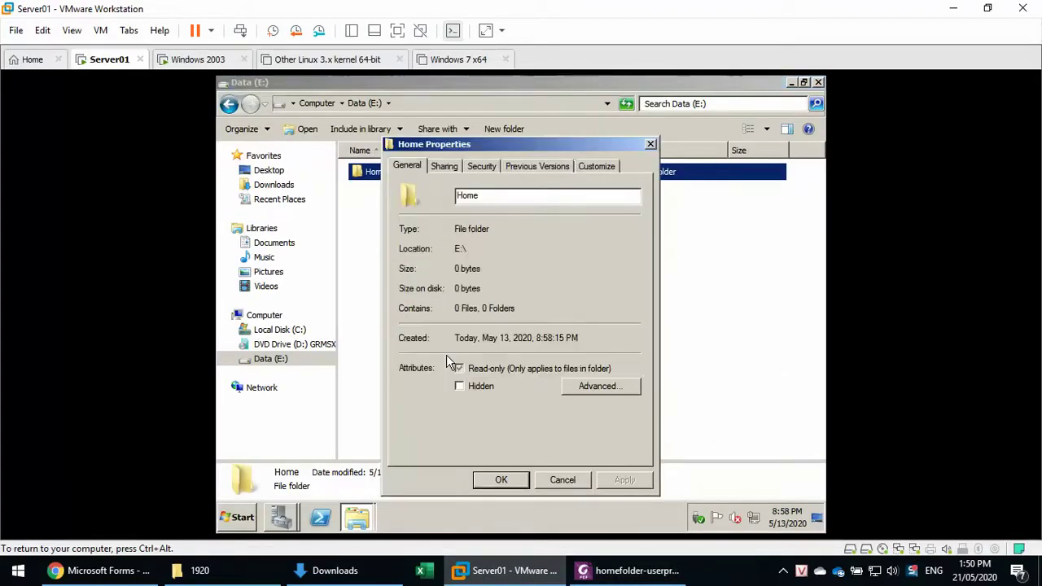
left_click(451, 171)
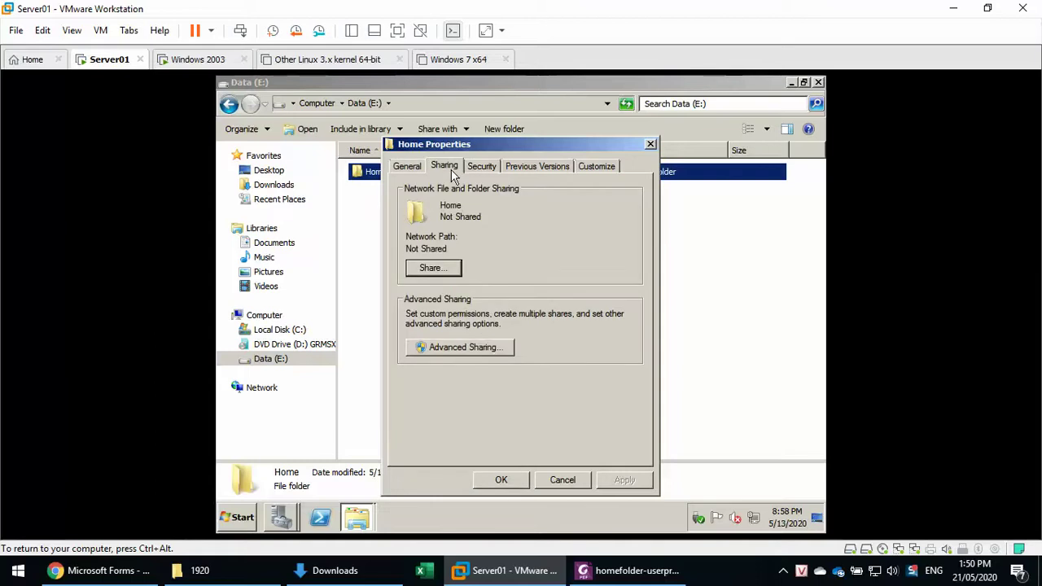
left_click(437, 273)
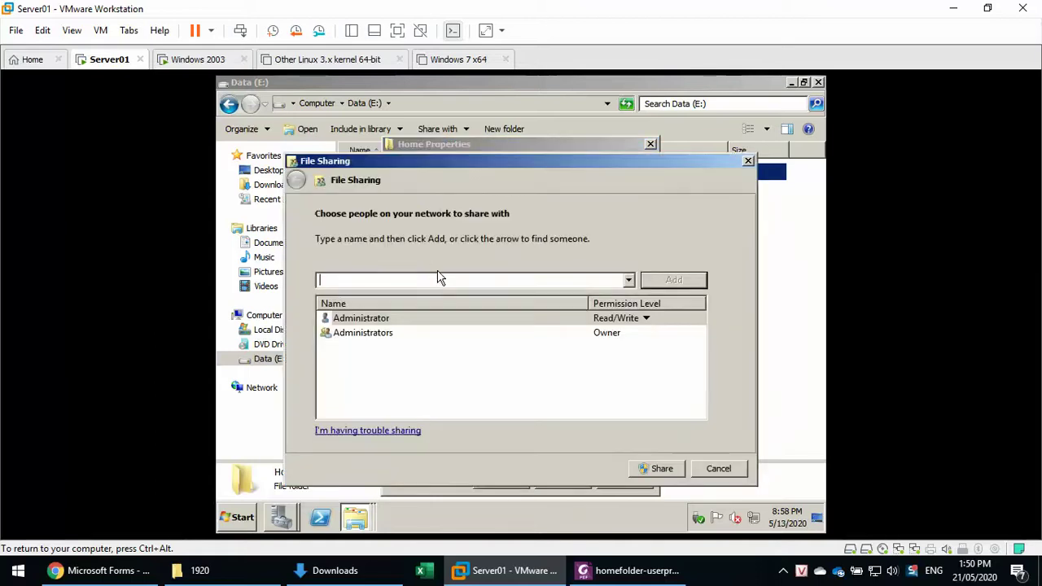
left_click(629, 280)
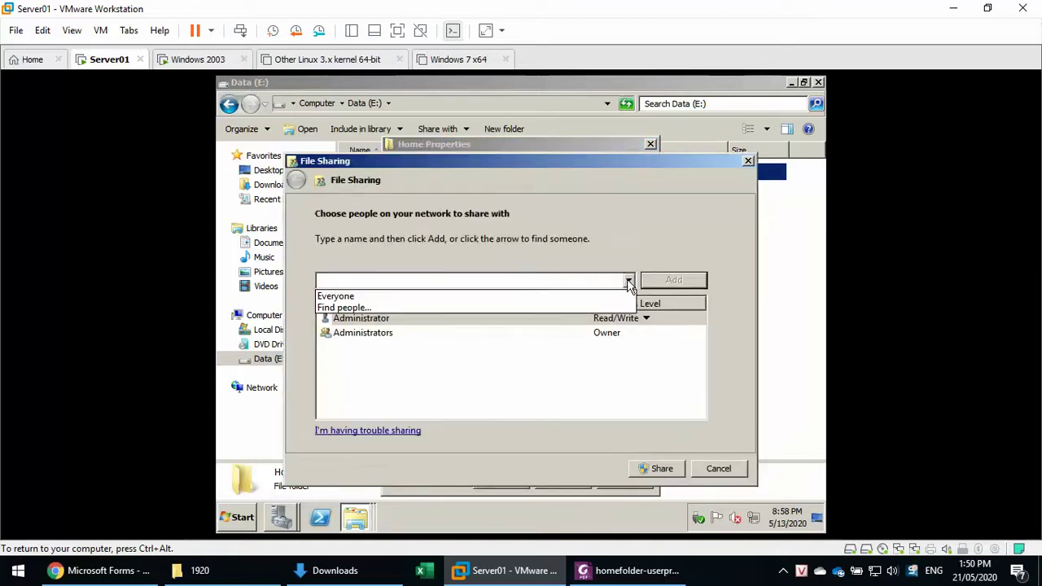
left_click(593, 298)
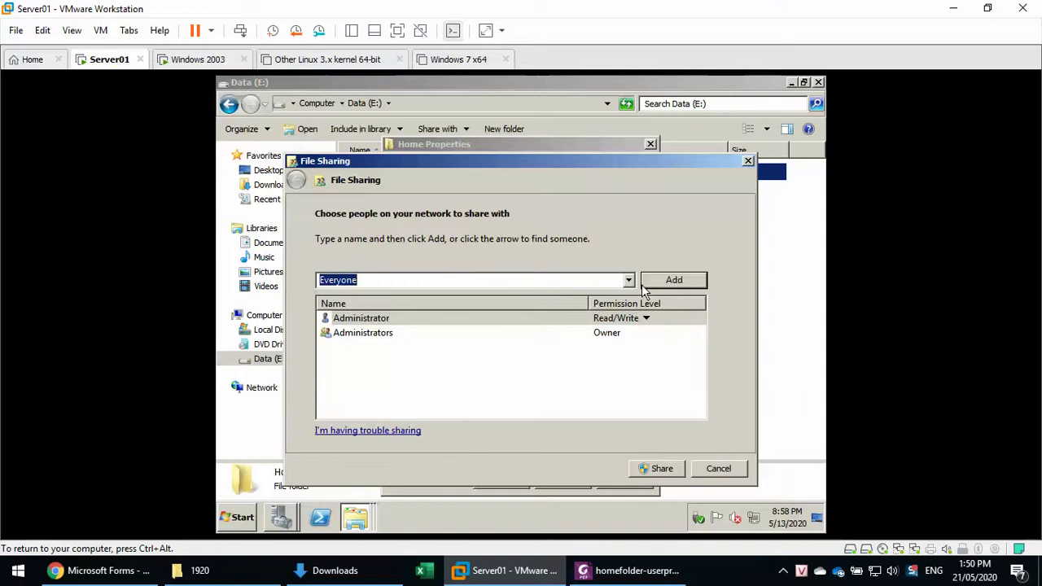
left_click(676, 282)
Give Everyone Read/Write, share the folder, and select its network path \\SRV1\Home.
left_click(622, 347)
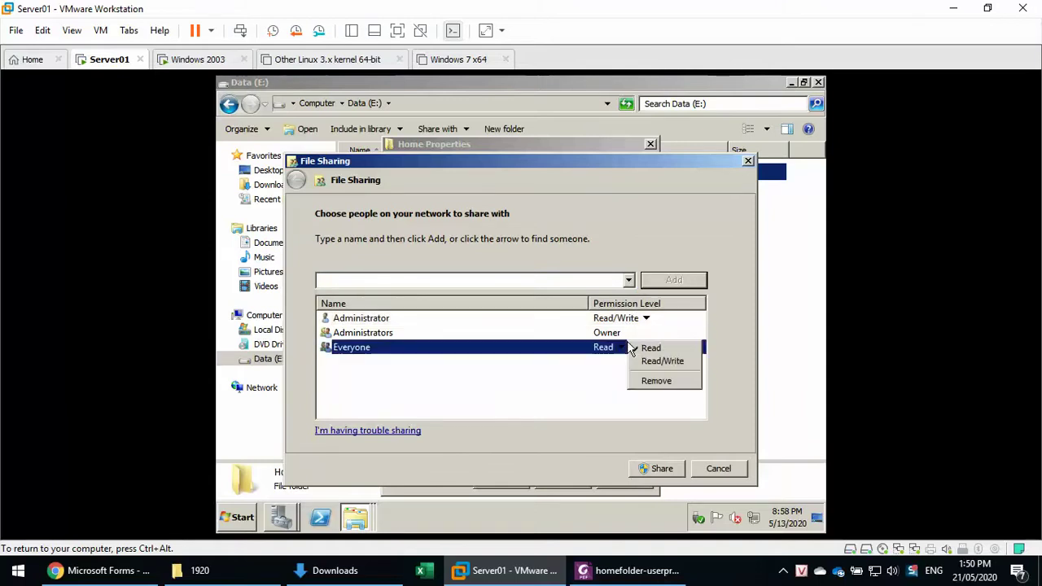
left_click(652, 363)
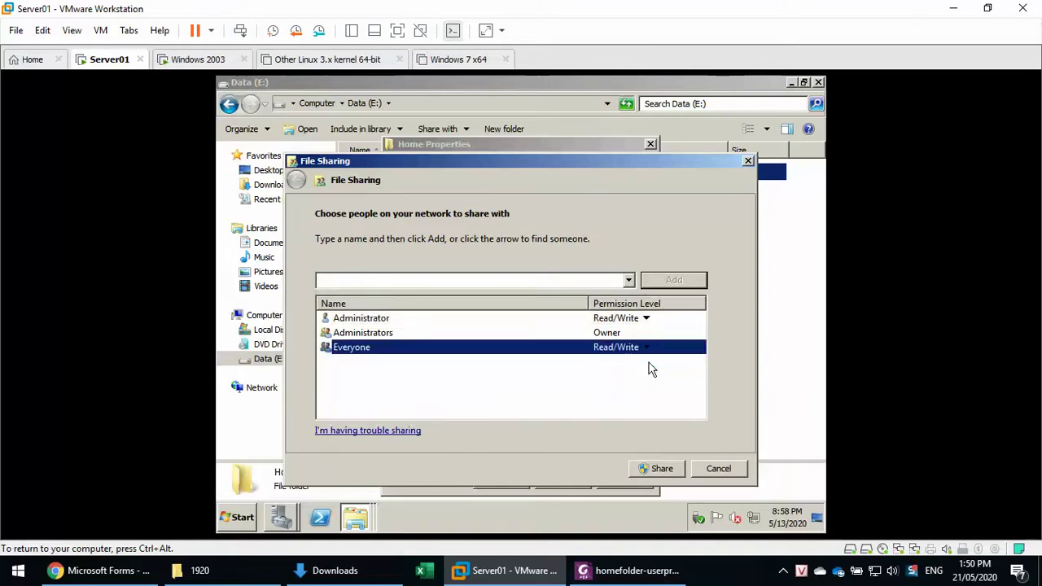
left_click(656, 468)
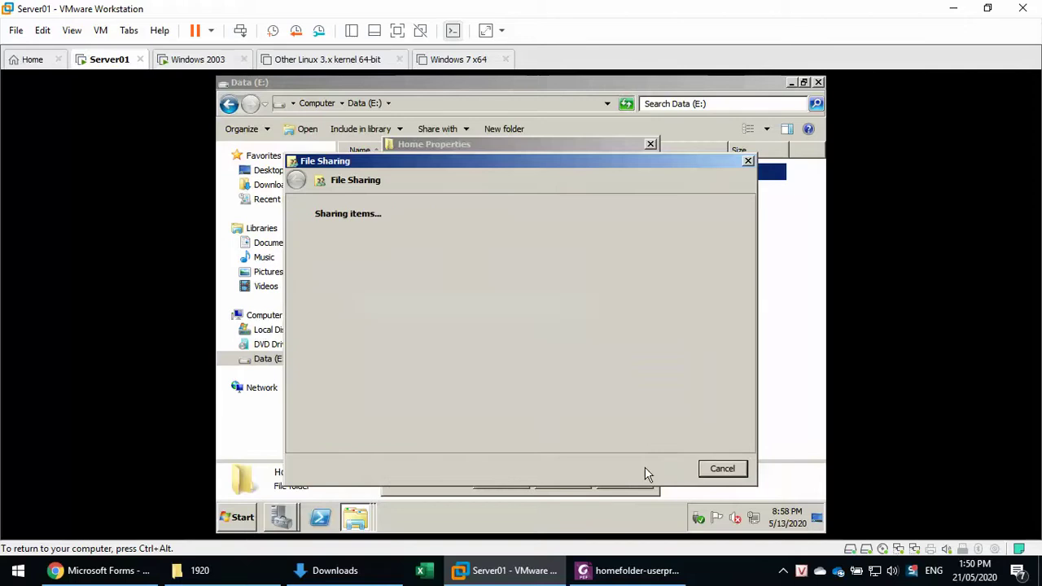
left_click(723, 470)
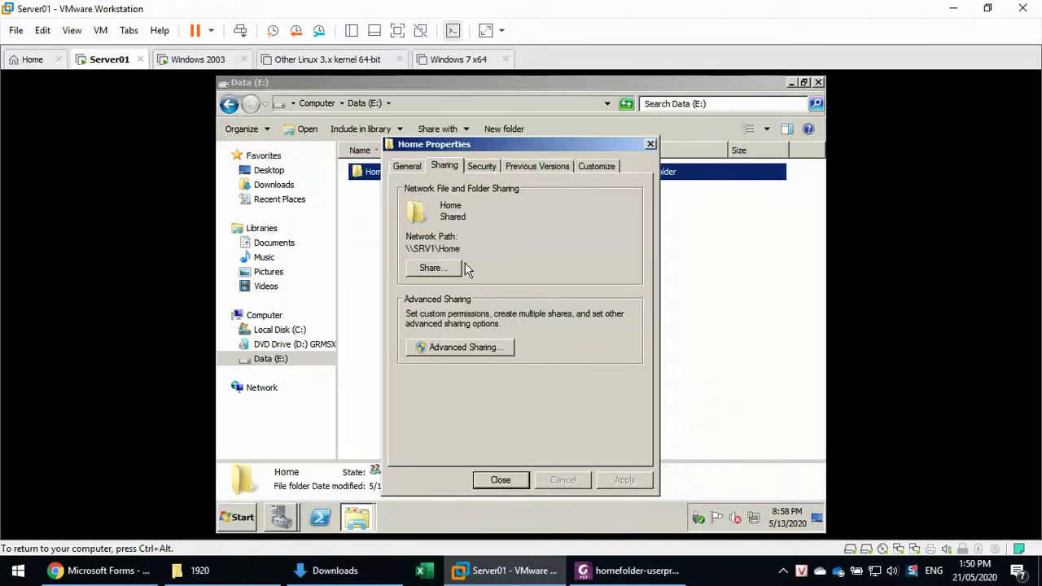
double_click(422, 244)
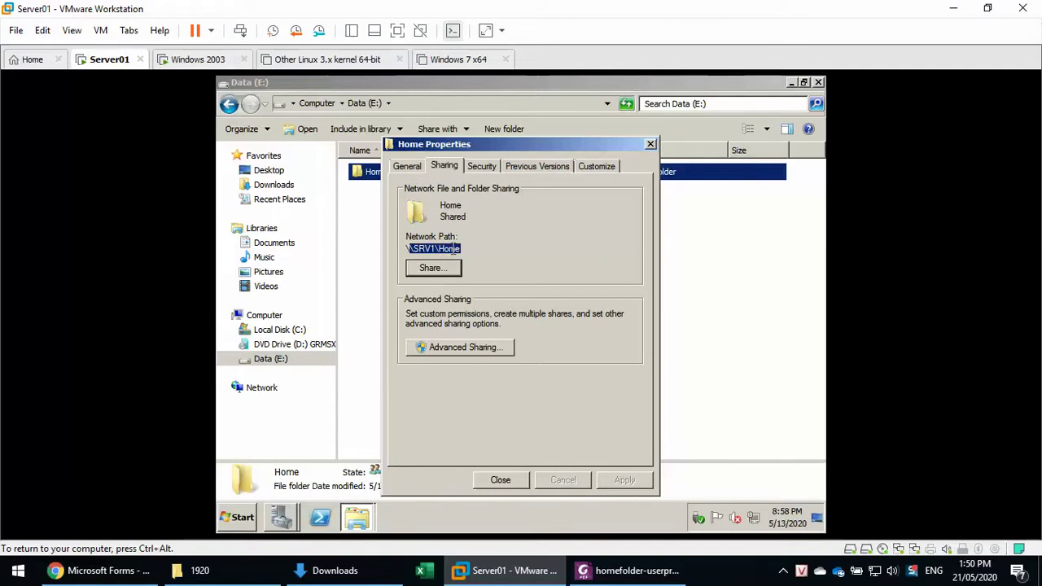
left_click(500, 478)
Scroll the Foxit guide to u1's Home folder step and highlight %username% in \\192.168.1.1\home\%username%.
left_click(572, 562)
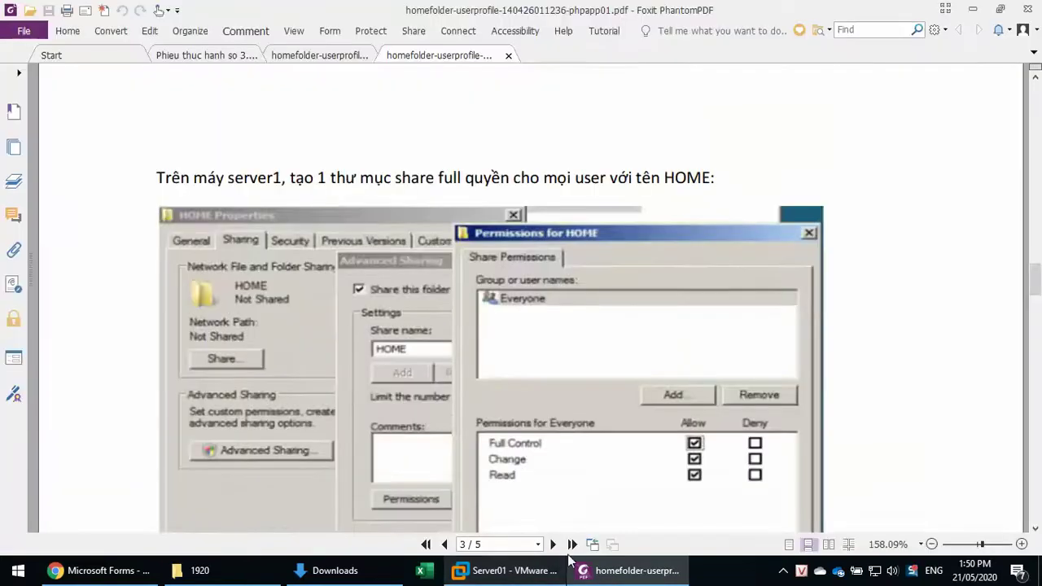
scroll(521, 326, "down", 6)
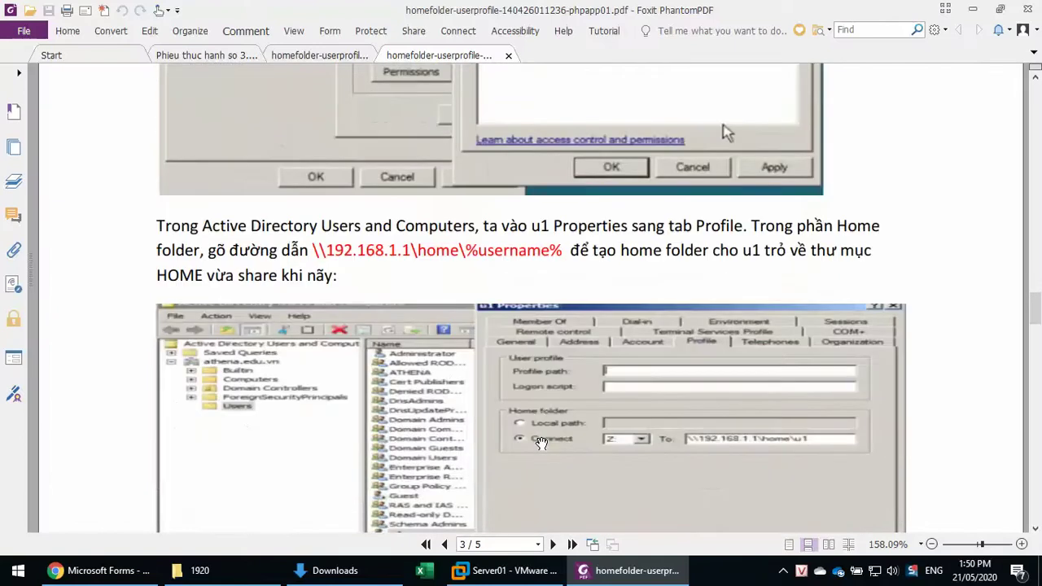
scroll(541, 443, "down", 1)
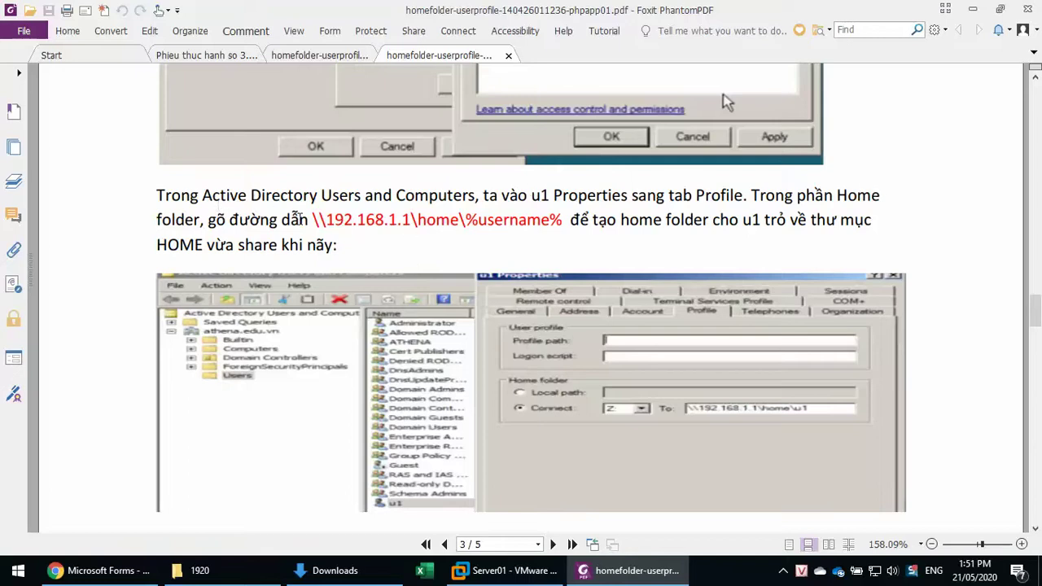
left_click_drag(314, 220, 566, 222)
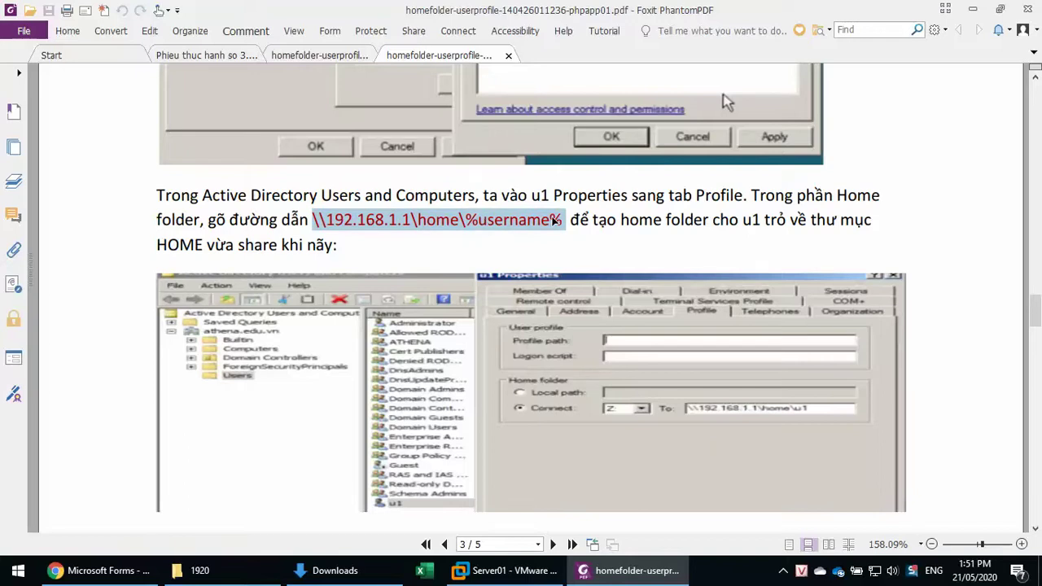
left_click(484, 220)
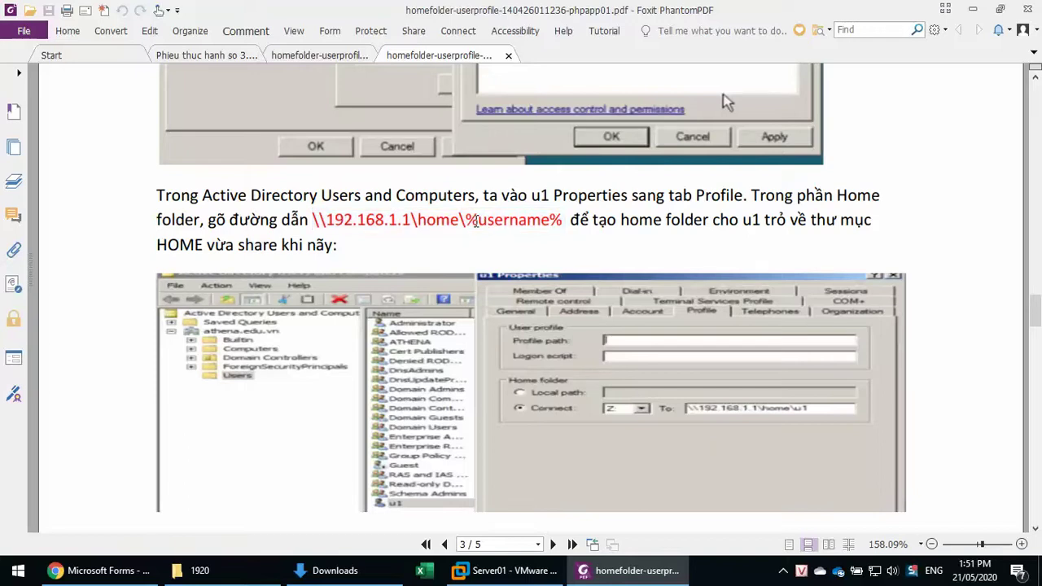
left_click_drag(468, 220, 561, 227)
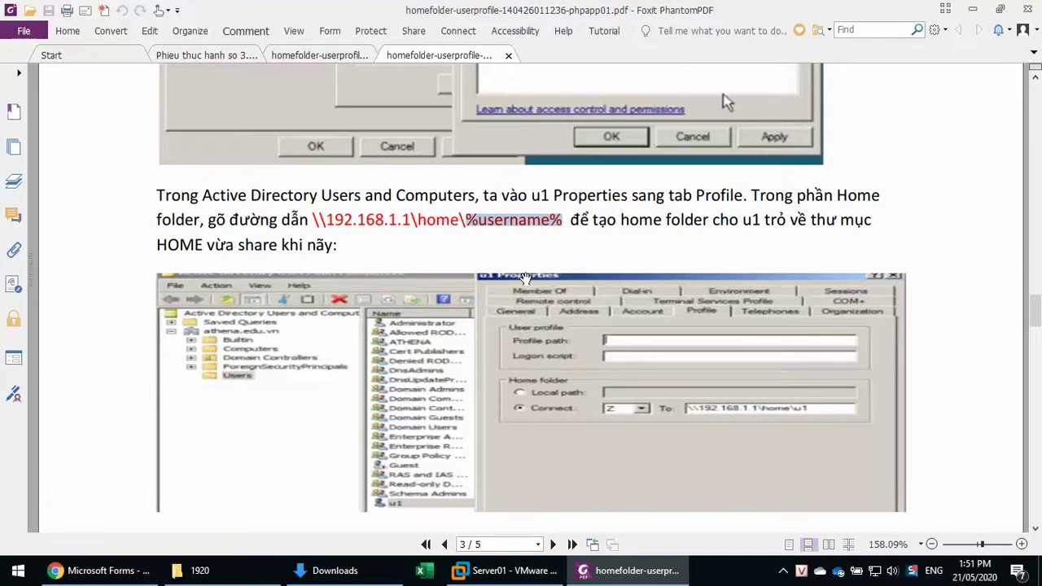
Open user u1's Profile properties from the Hotec unit in Server Manager.
left_click(492, 570)
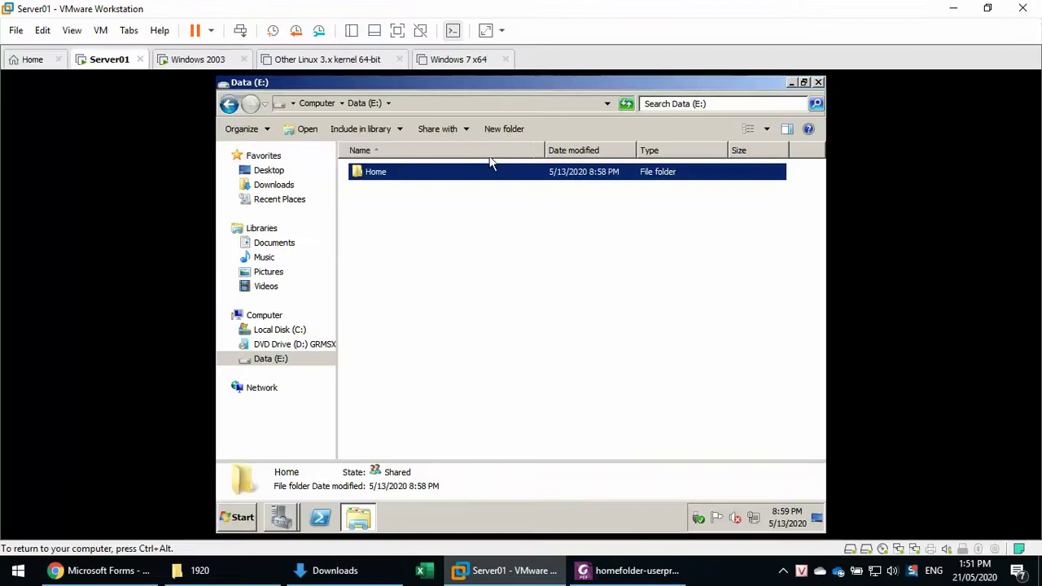
left_click(280, 525)
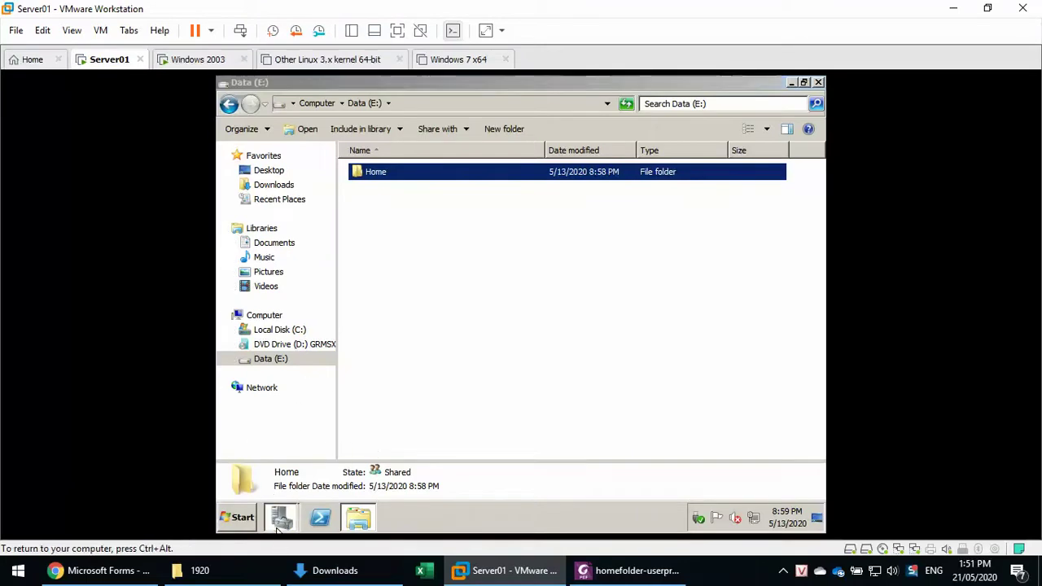
left_click(314, 464)
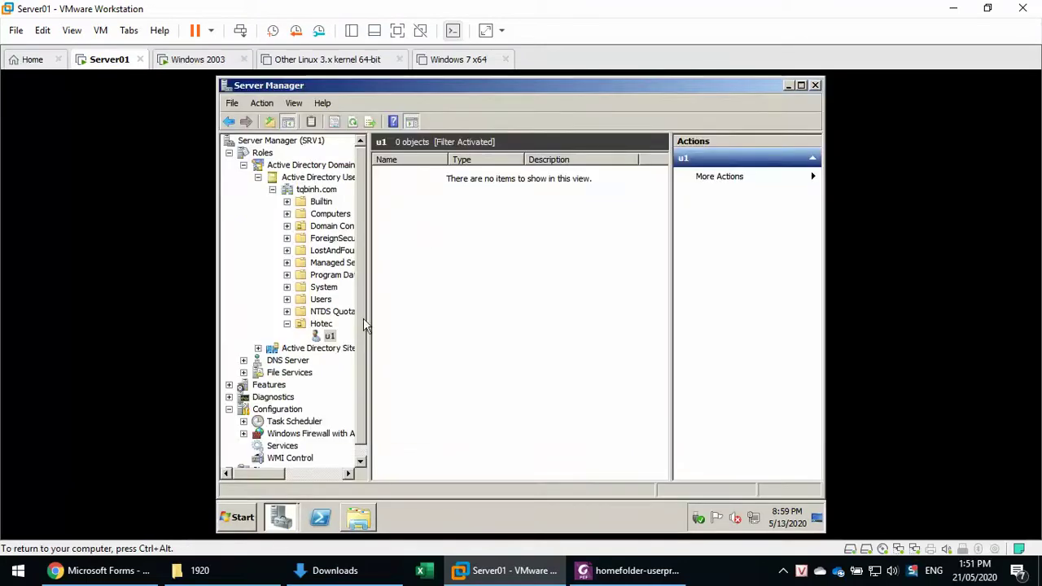
left_click(321, 324)
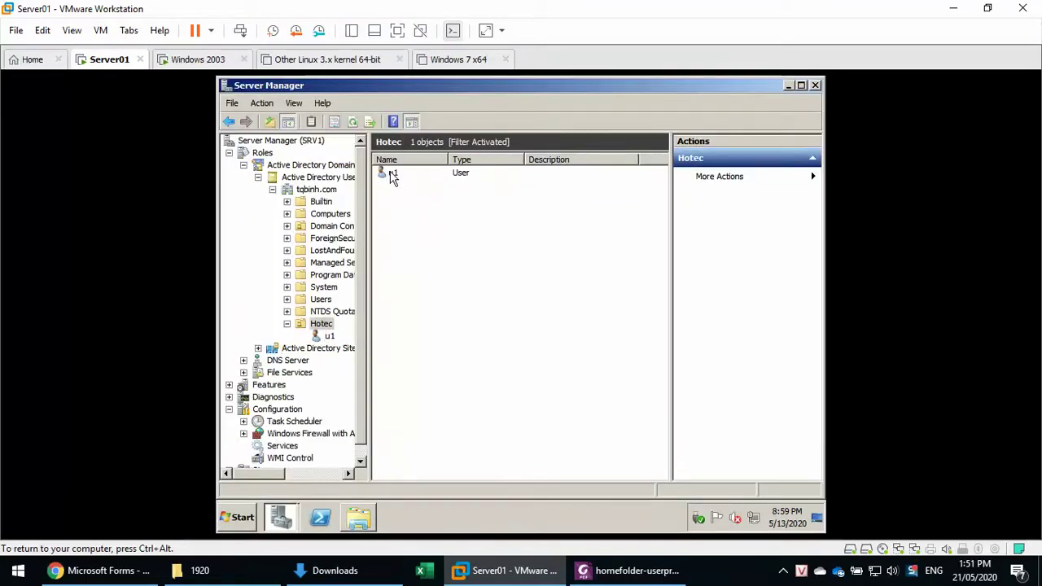
right_click(393, 178)
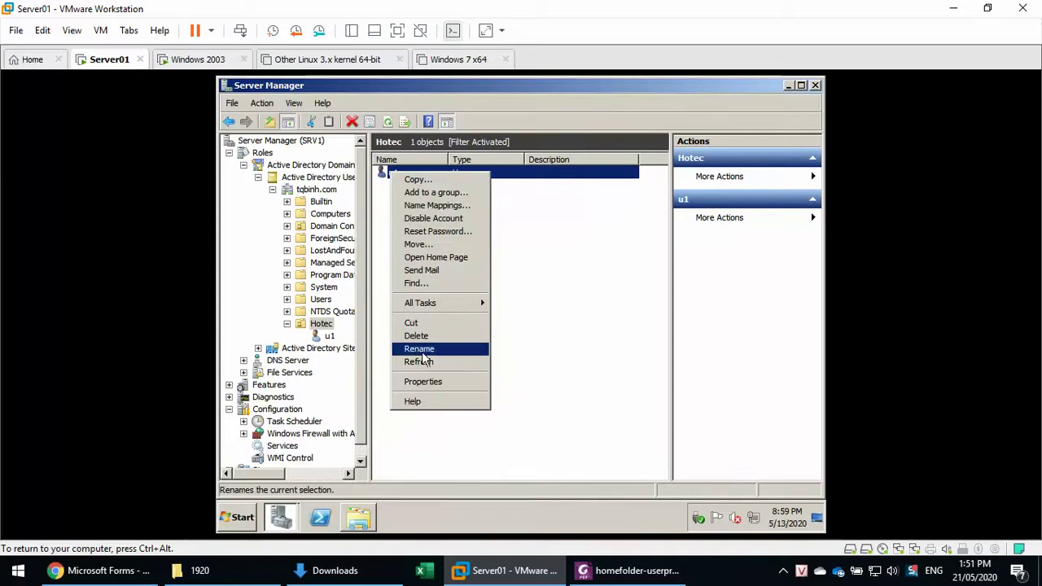
left_click(433, 382)
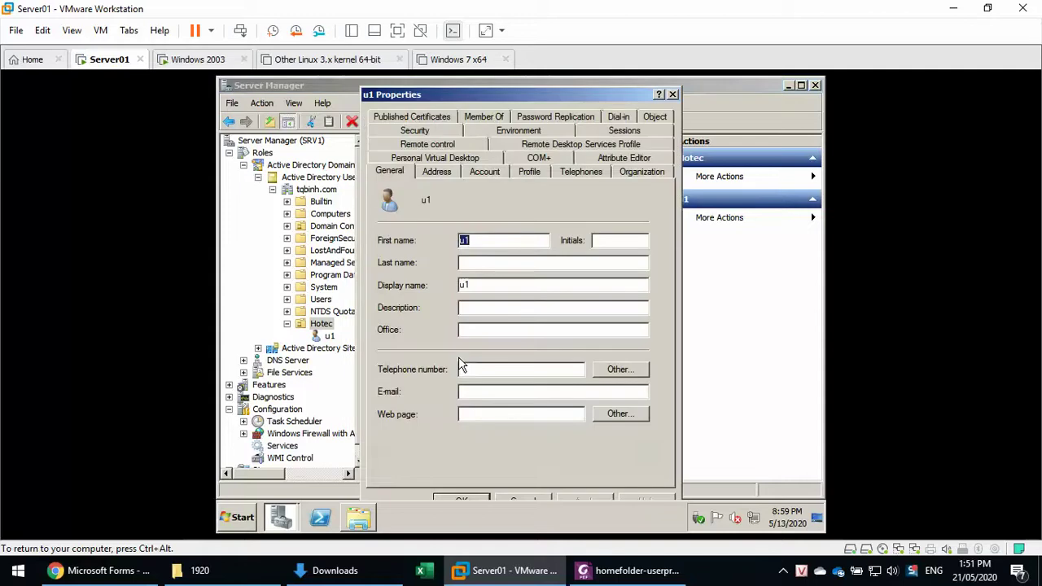
left_click(528, 172)
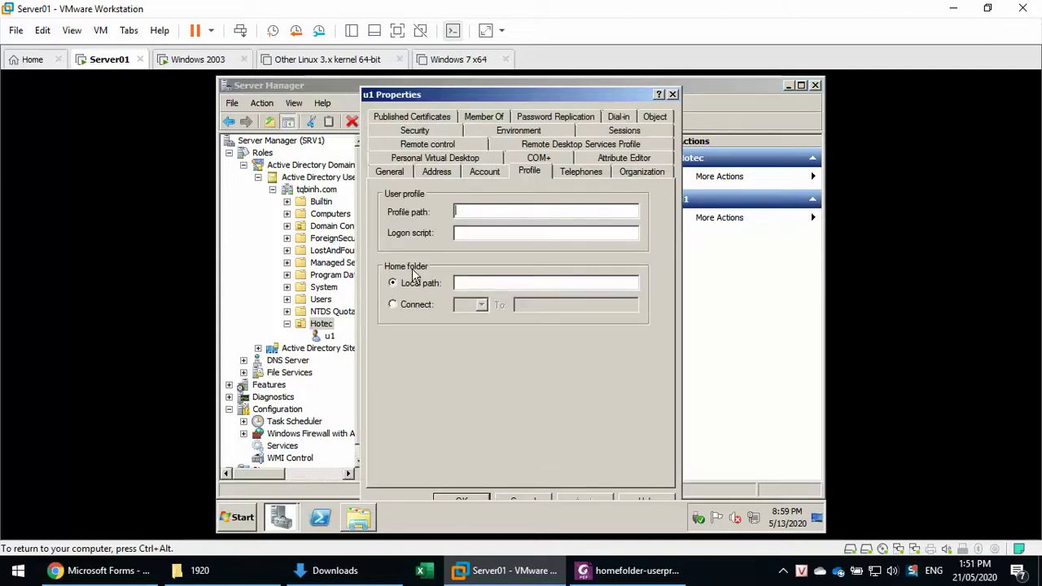
Connect Z: to \\SRV1\Home\%username% as u1's home folder and confirm with OK.
left_click(419, 308)
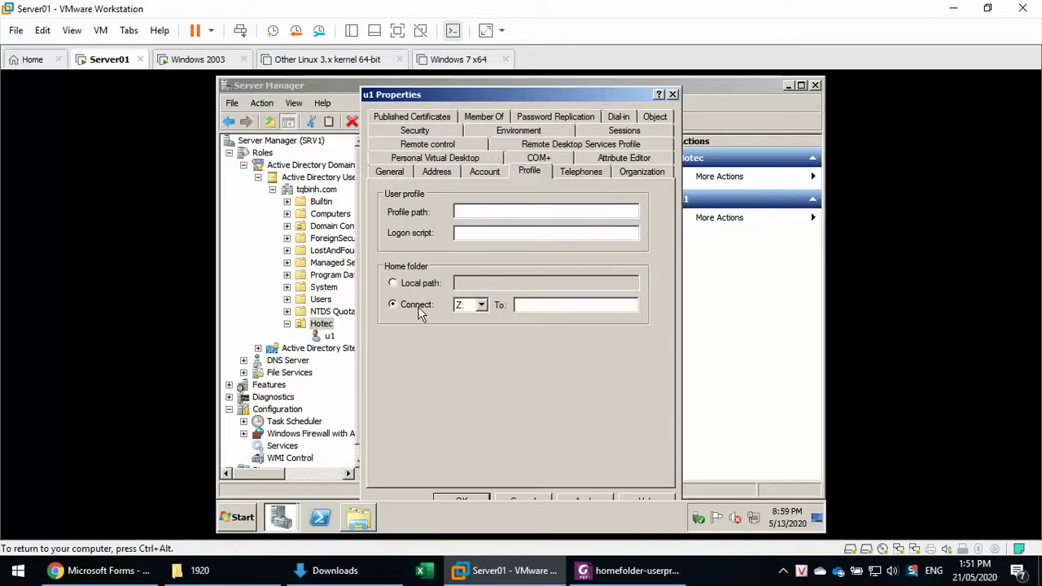
left_click(533, 307)
type("\\SRV1\\Home")
key("Home")
type("\\")
left_click(571, 305)
type("\\%username")
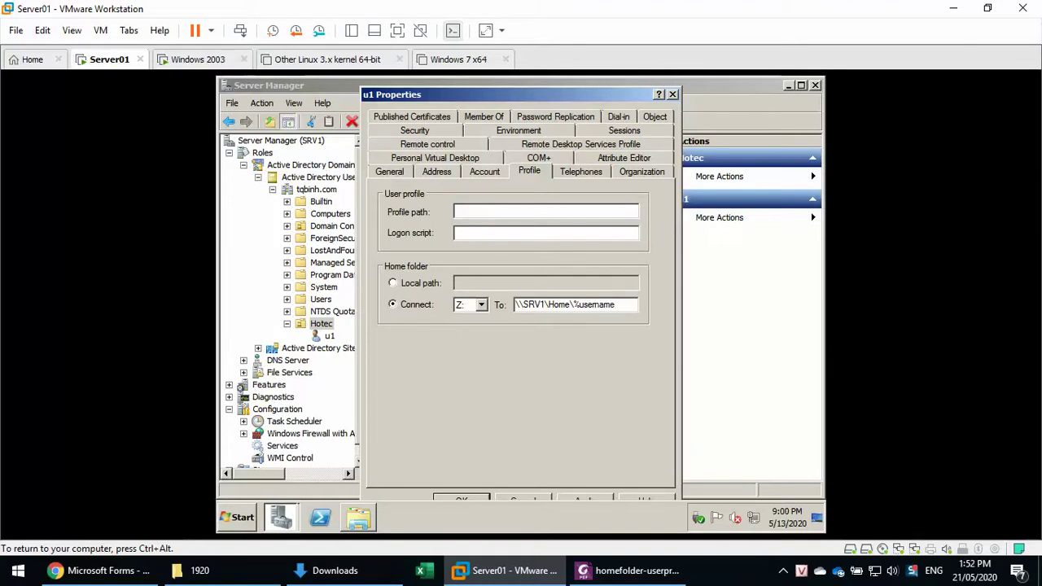
type("%")
key("ctrl+a")
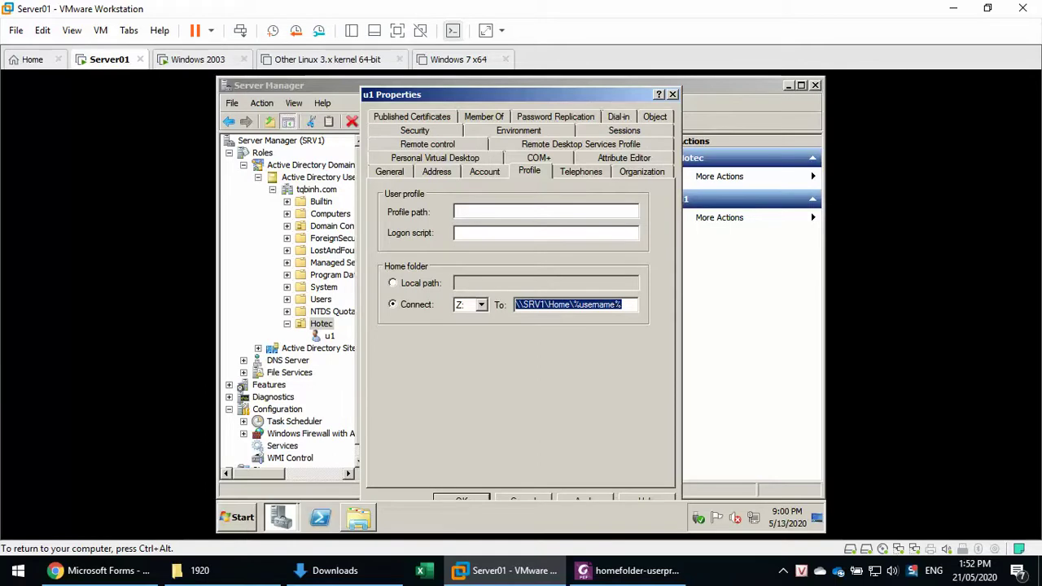
left_click(456, 500)
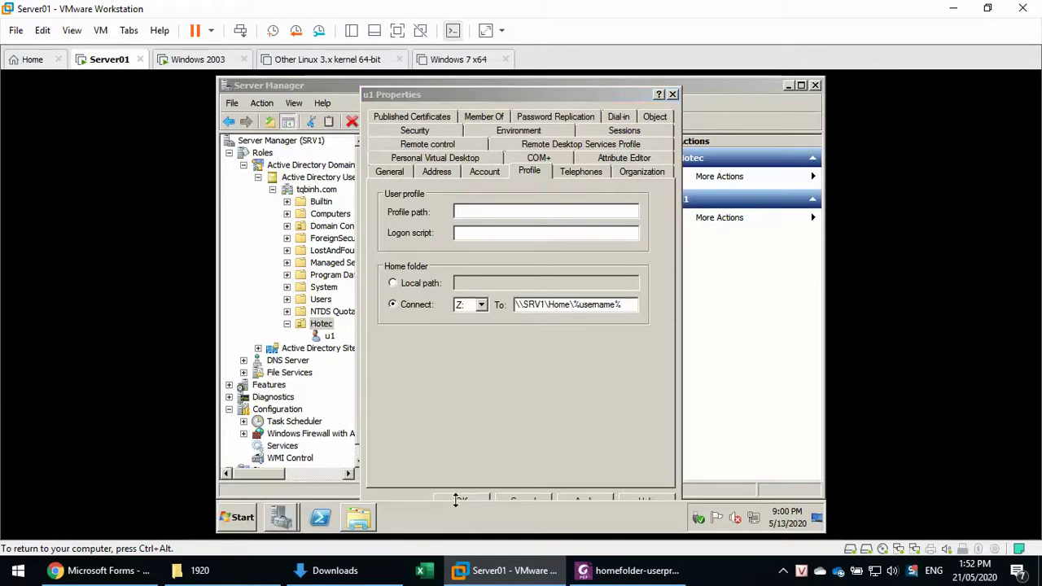
left_click(458, 500)
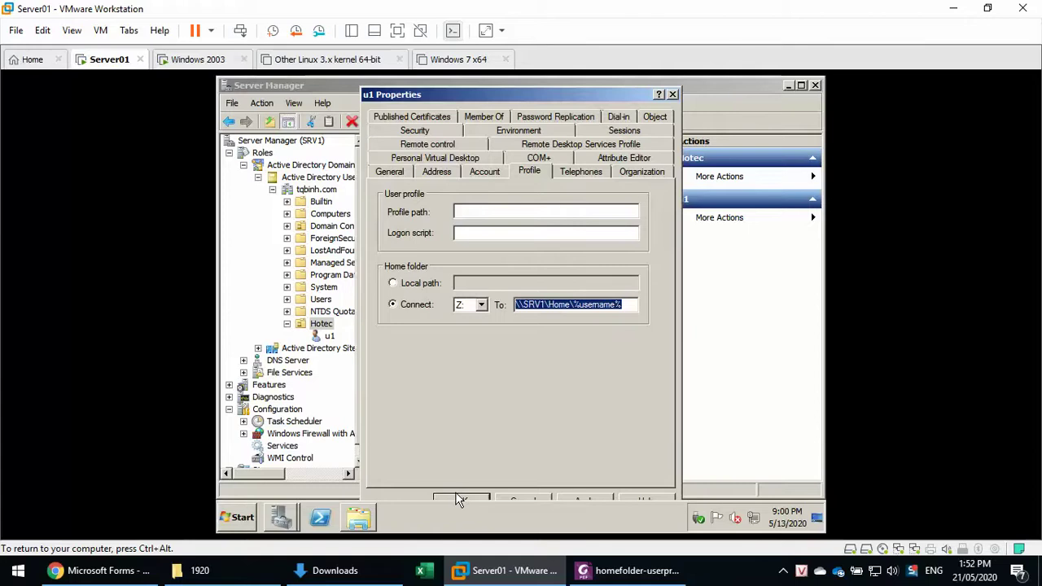
left_click(458, 500)
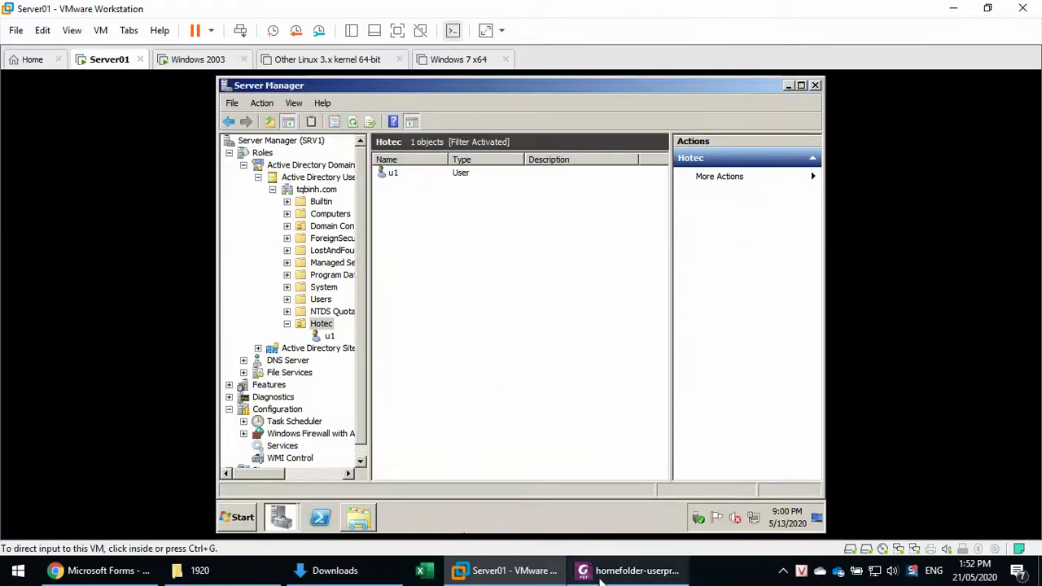
Scroll the guide to page 4's test of logging on to PC1 as u1 and highlight its heading.
left_click(628, 571)
scroll(588, 437, "down", 3)
scroll(588, 437, "down", 10)
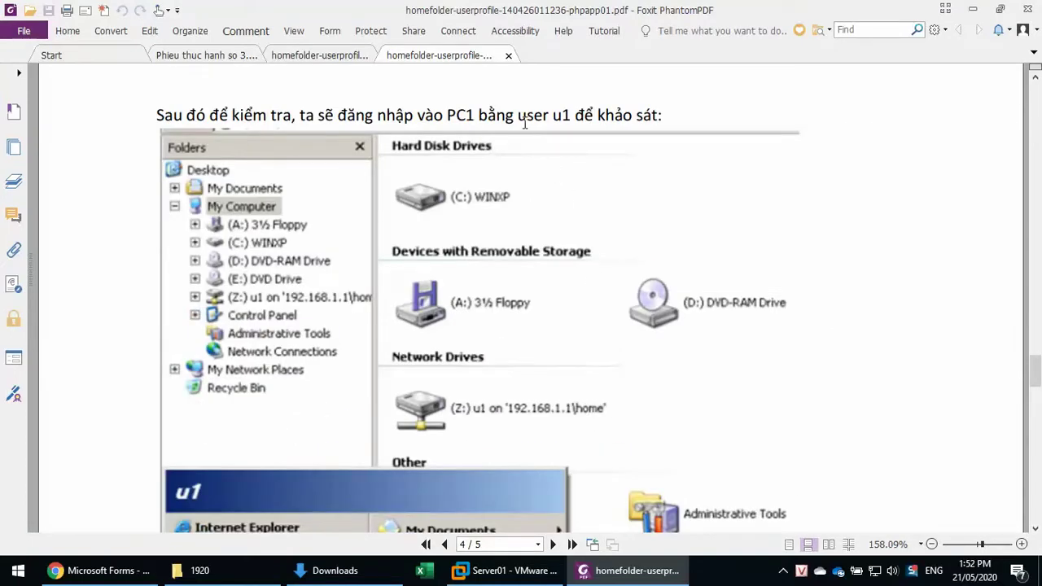
left_click_drag(560, 119, 628, 116)
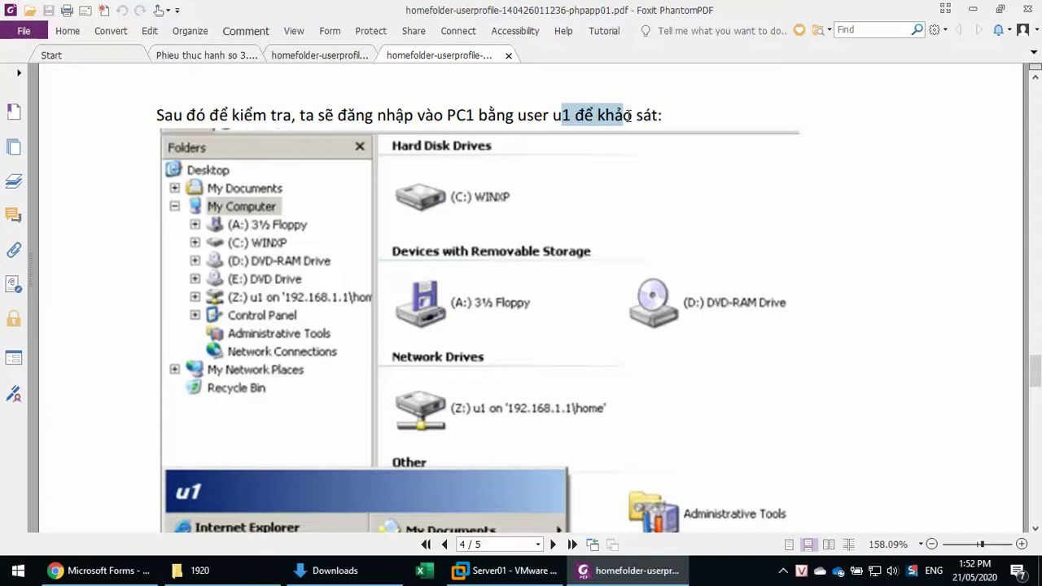
left_click(530, 570)
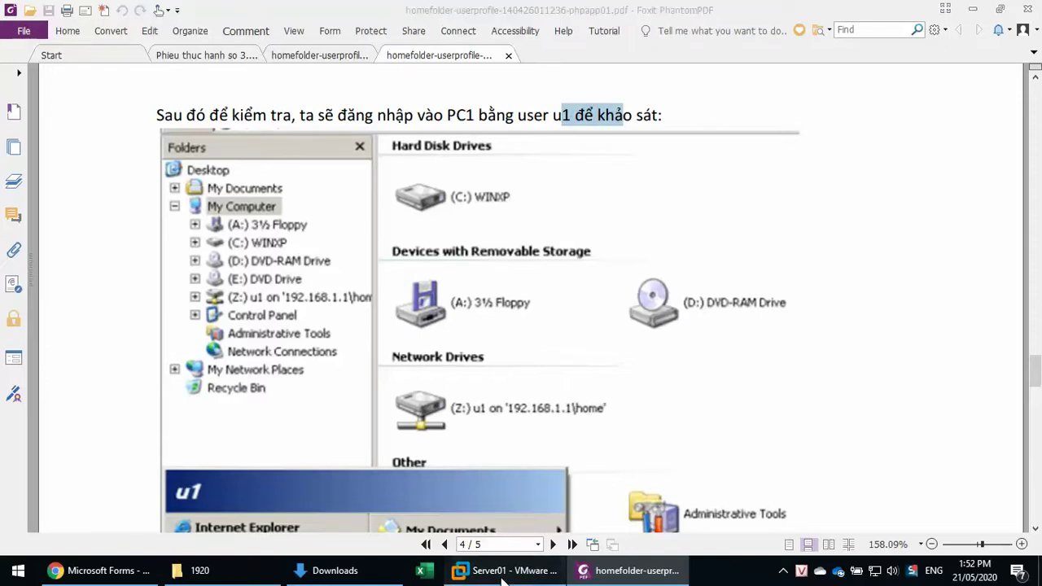
Log on to the Windows 2003 virtual machine with the administrator password.
left_click(203, 60)
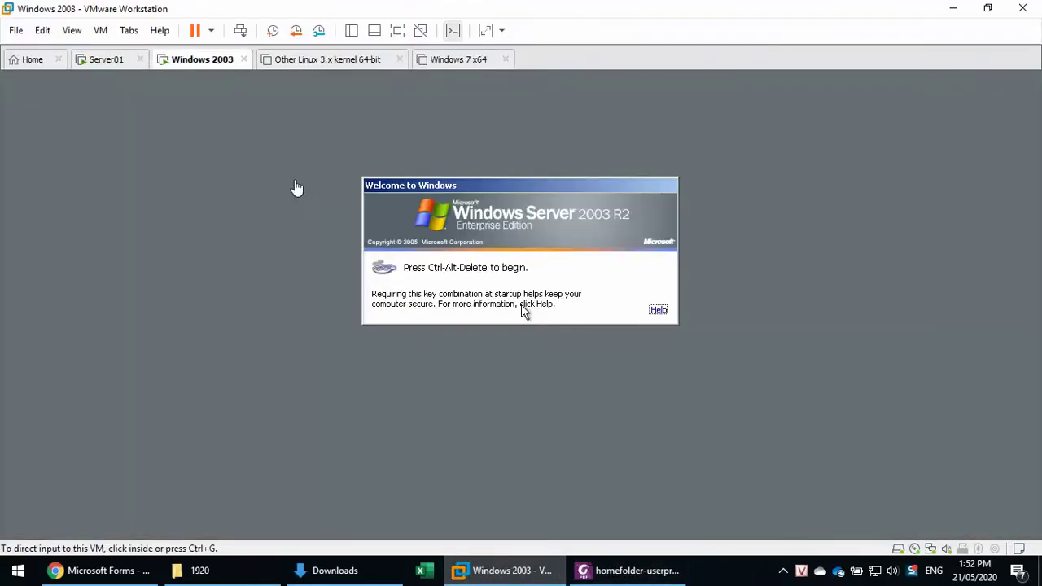
key("ctrl+alt+Insert")
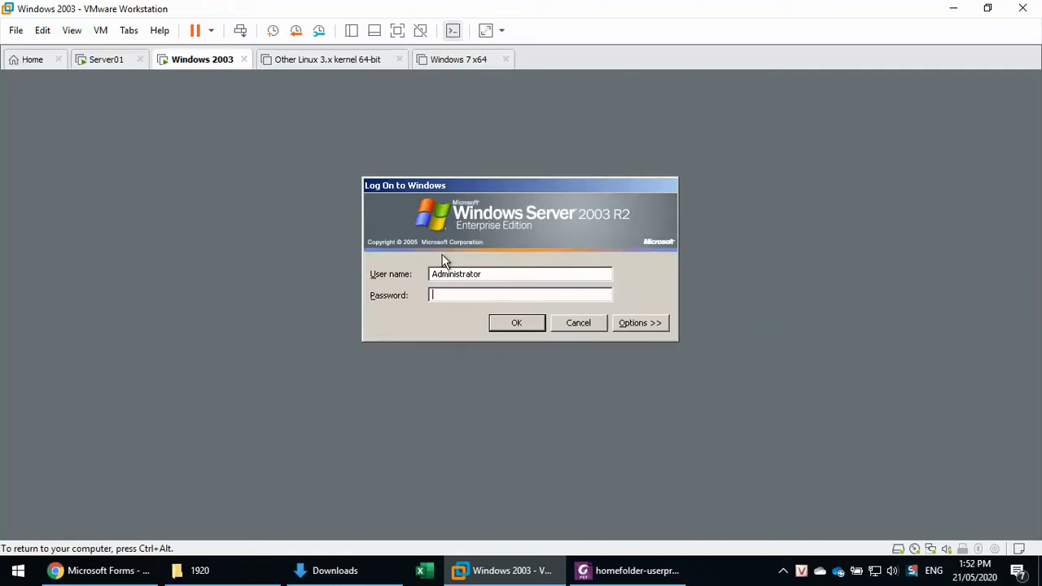
type("***")
key("Return")
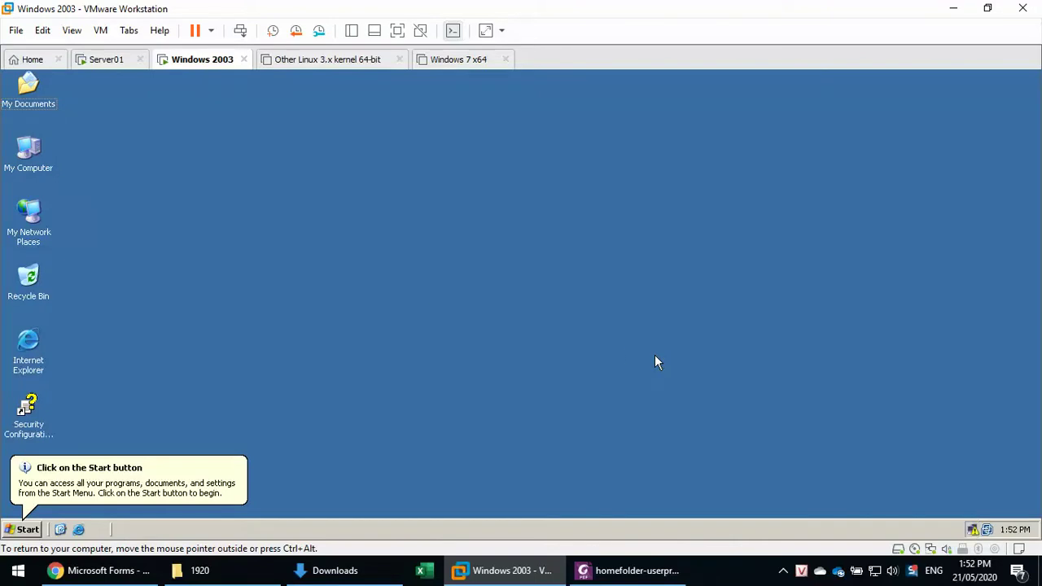
Open the connection's Internet Protocol (TCP/IP) properties and choose 'Use the following IP address'.
double_click(973, 531)
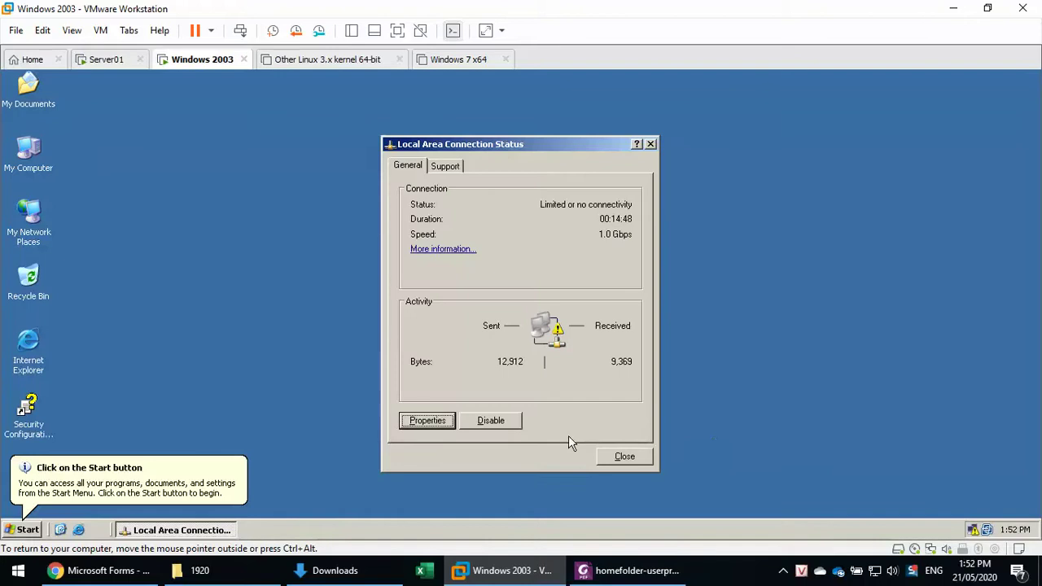
left_click(441, 425)
double_click(140, 242)
left_click(134, 254)
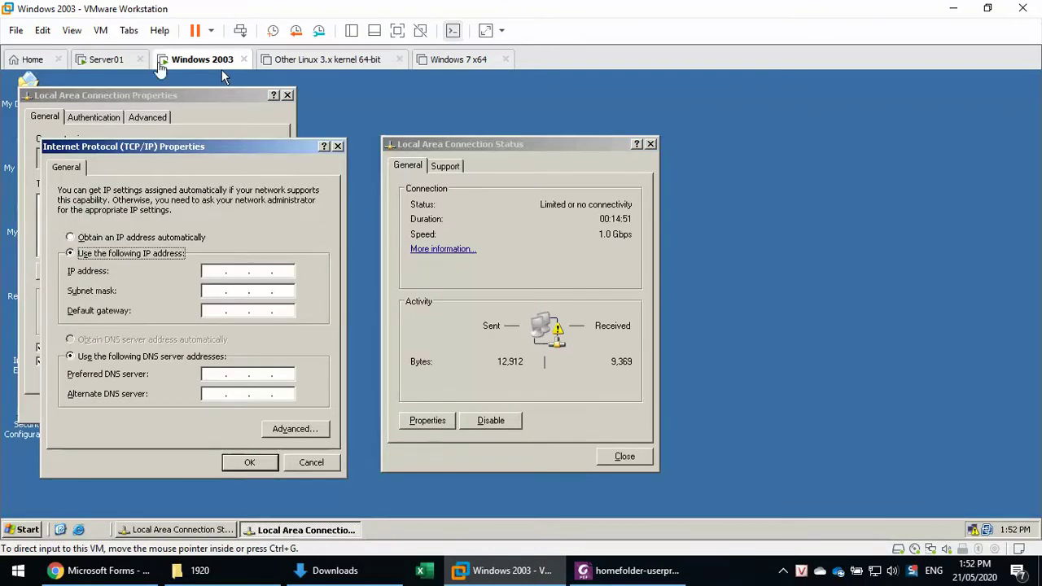
left_click(112, 60)
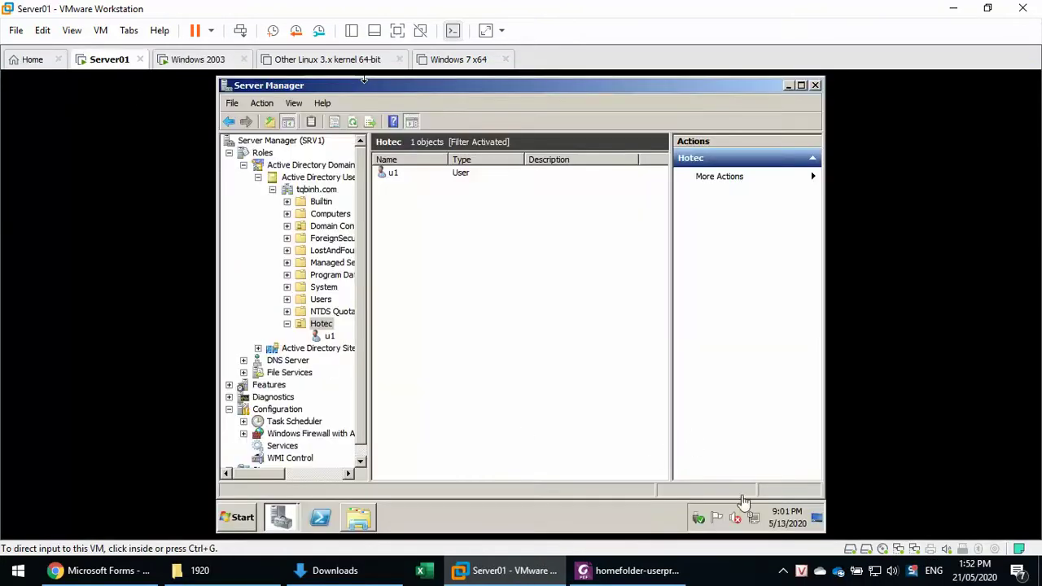
Check the address details of Server01's Local Area Connection 2 in Network and Sharing Center.
left_click(756, 521)
right_click(756, 525)
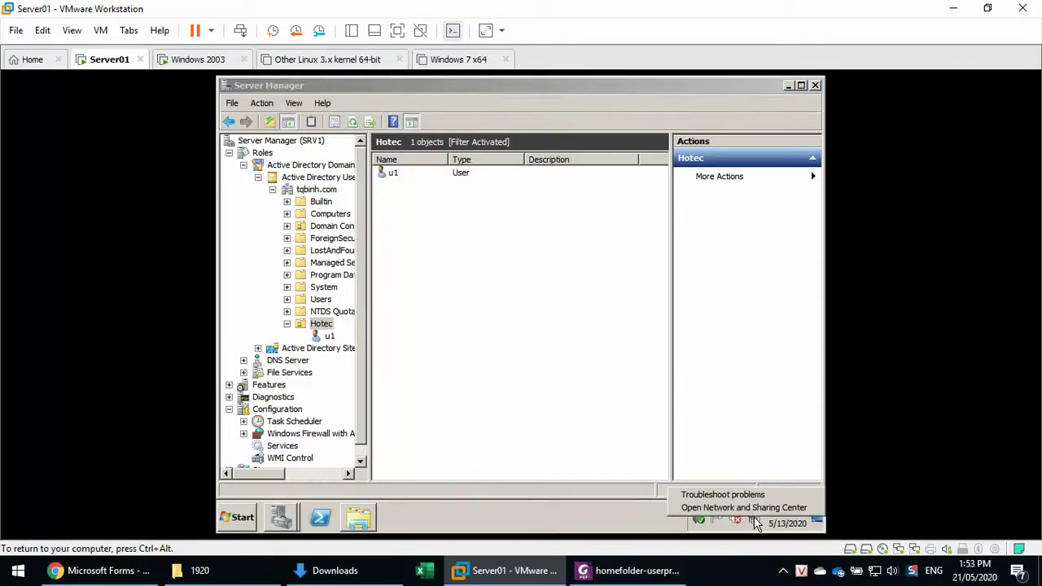
left_click(744, 507)
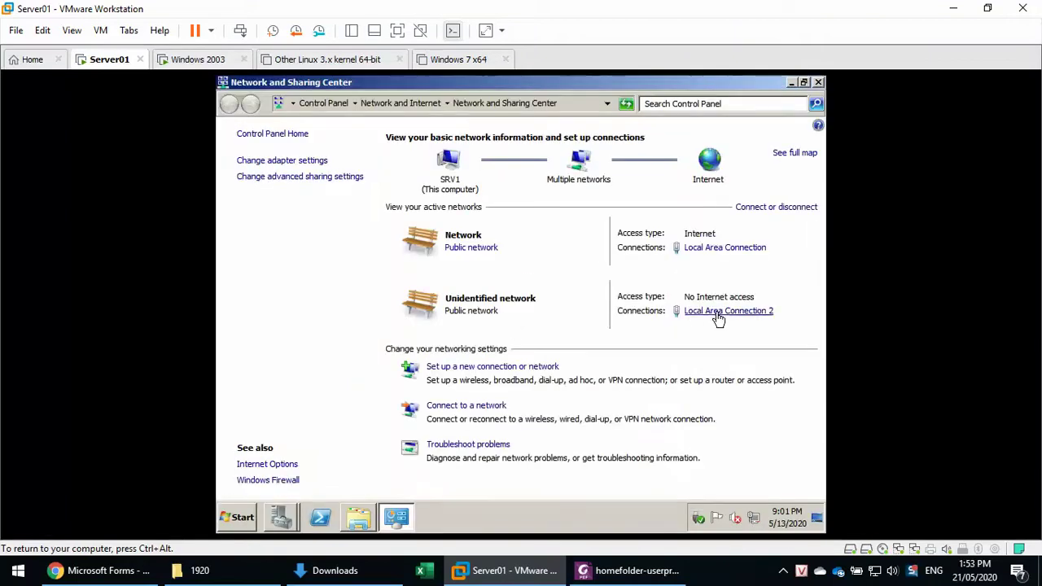
left_click(718, 318)
left_click(466, 288)
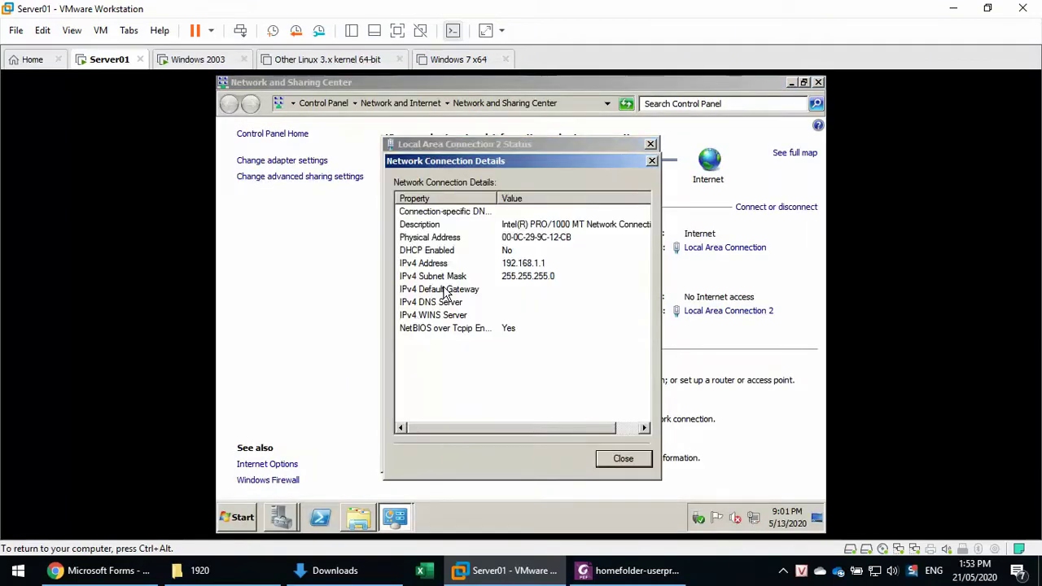
left_click(652, 160)
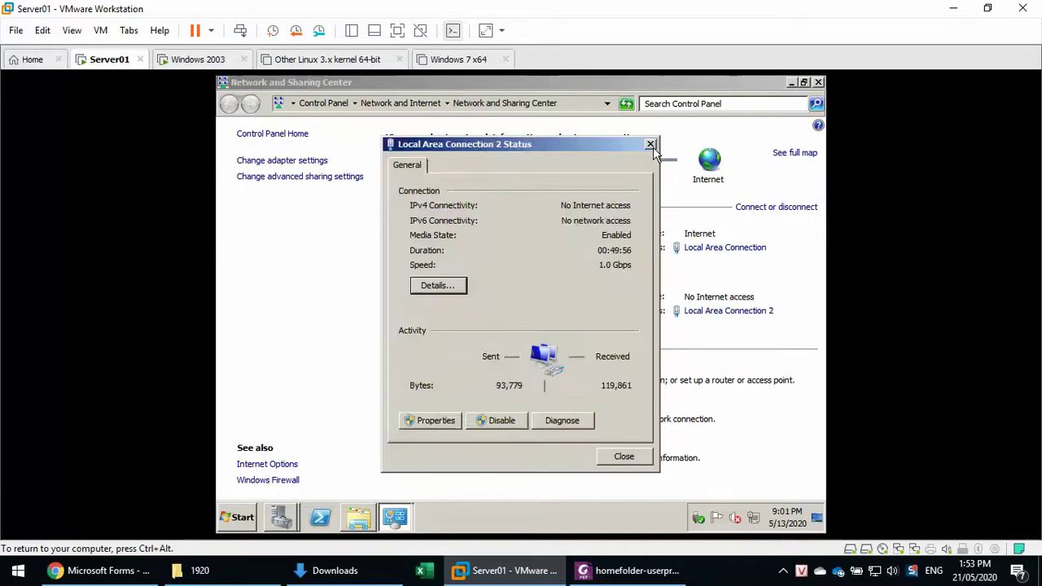
left_click(651, 145)
left_click(214, 63)
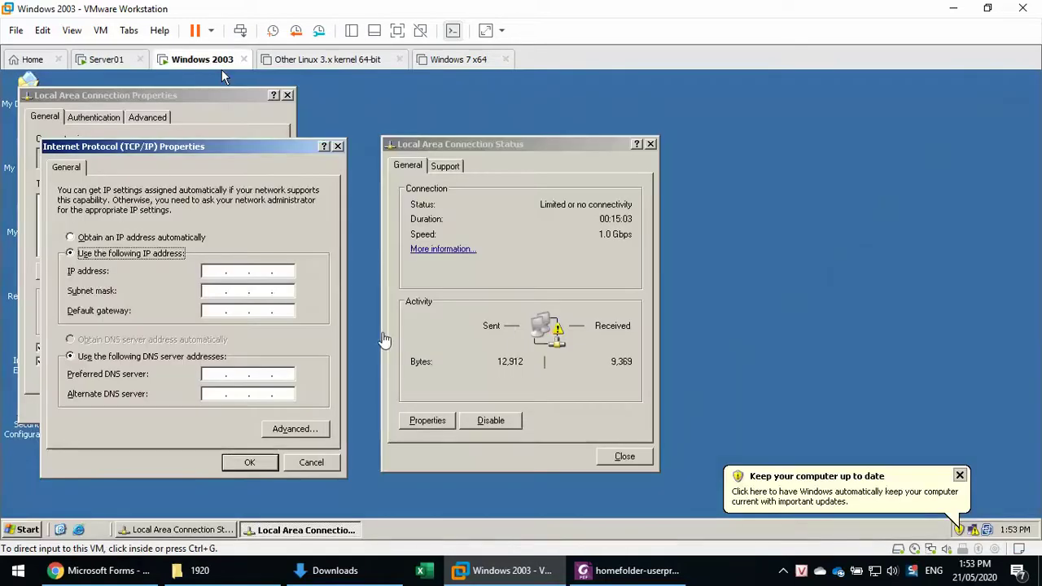
Set IP 192.168.1.11, mask 255.255.255.0, gateway and DNS 192.168.1.1 on Windows 2003, then apply.
left_click(204, 272)
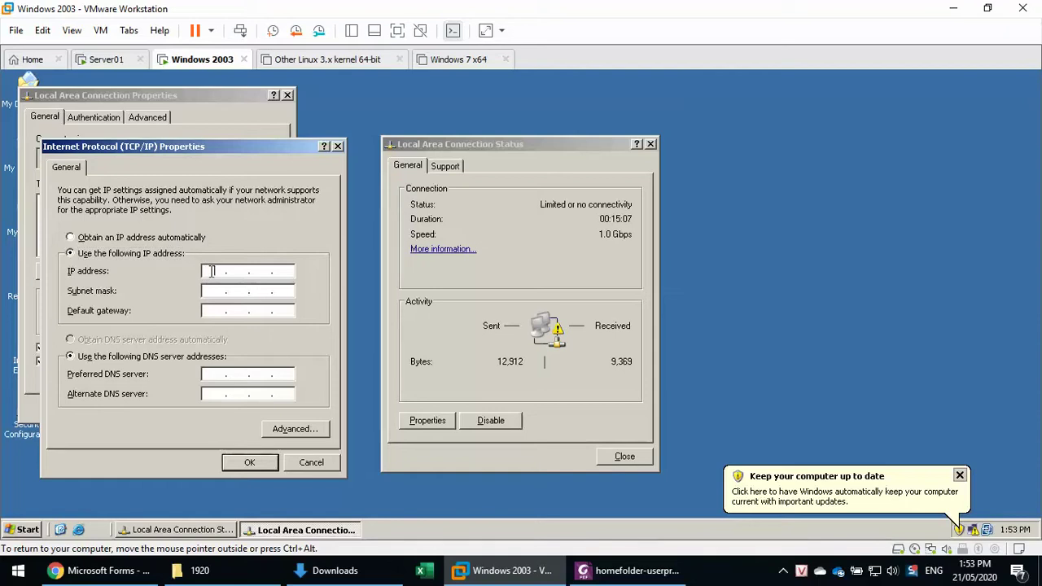
type("192 . 168 . 1 . 11")
key("Tab")
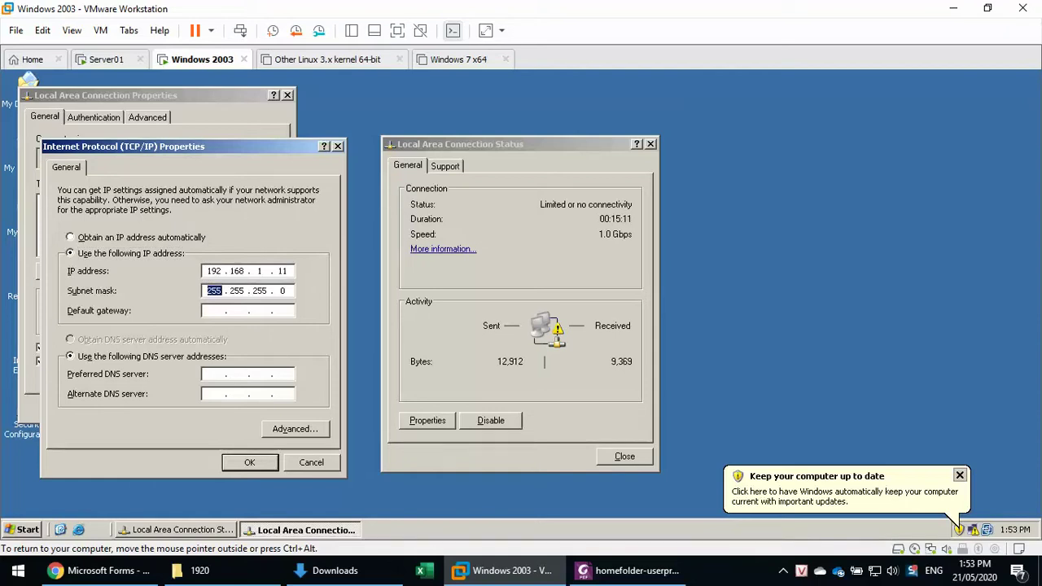
key("Tab")
type("192 . 168")
key("Tab")
key("Tab")
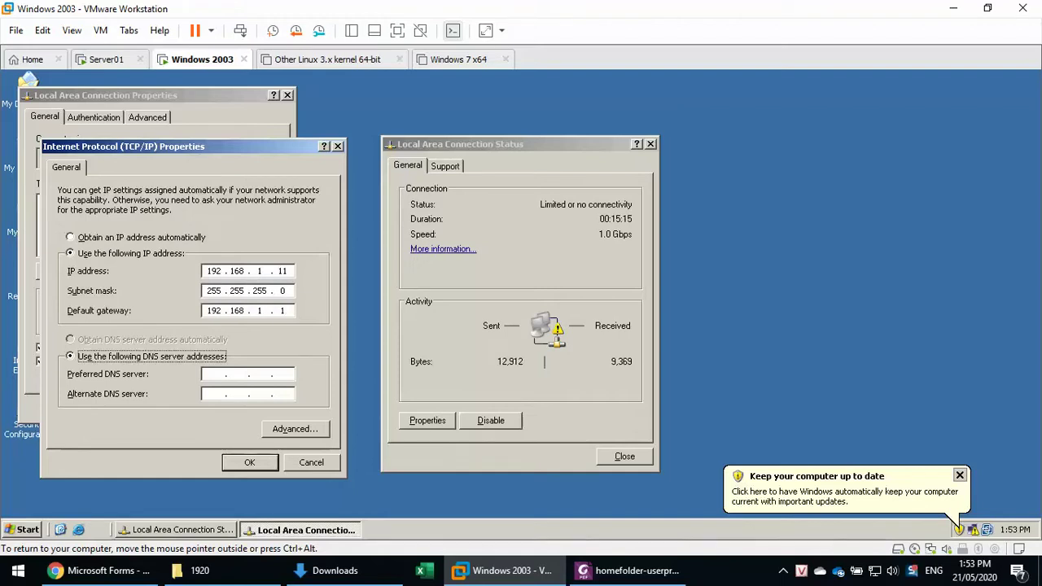
type("1921681")
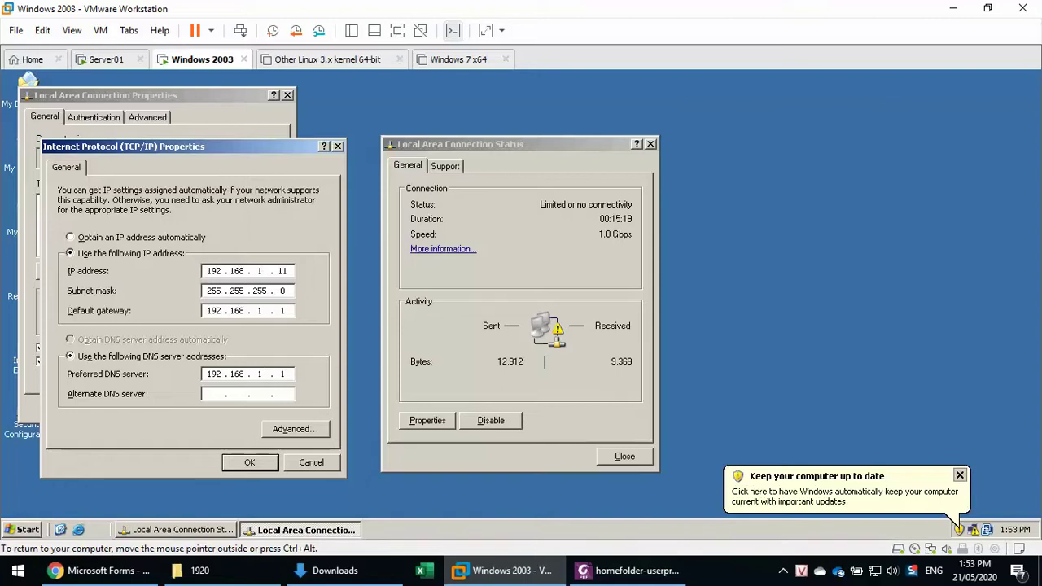
left_click(241, 464)
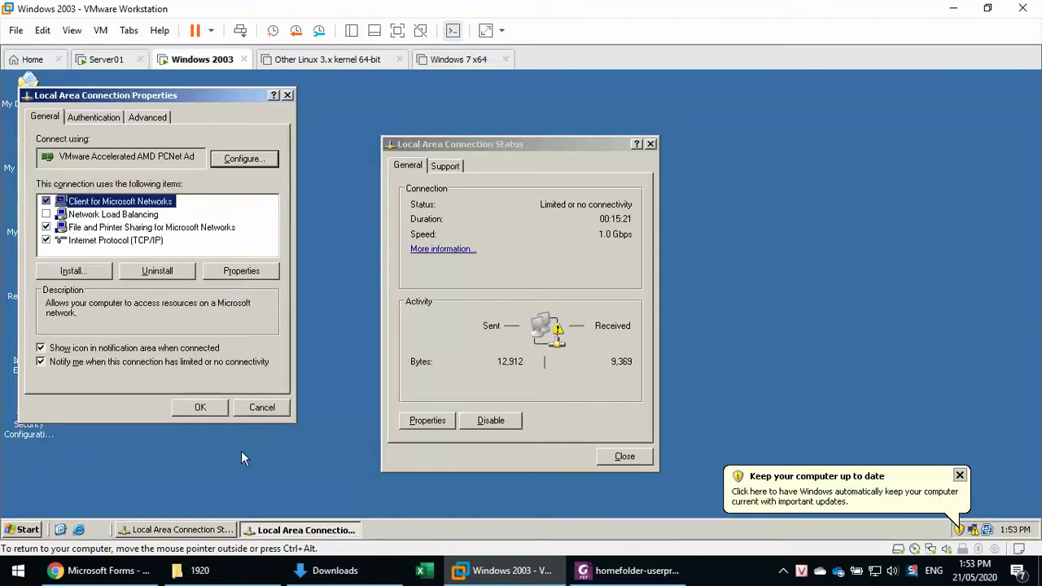
key("Return")
left_click(629, 458)
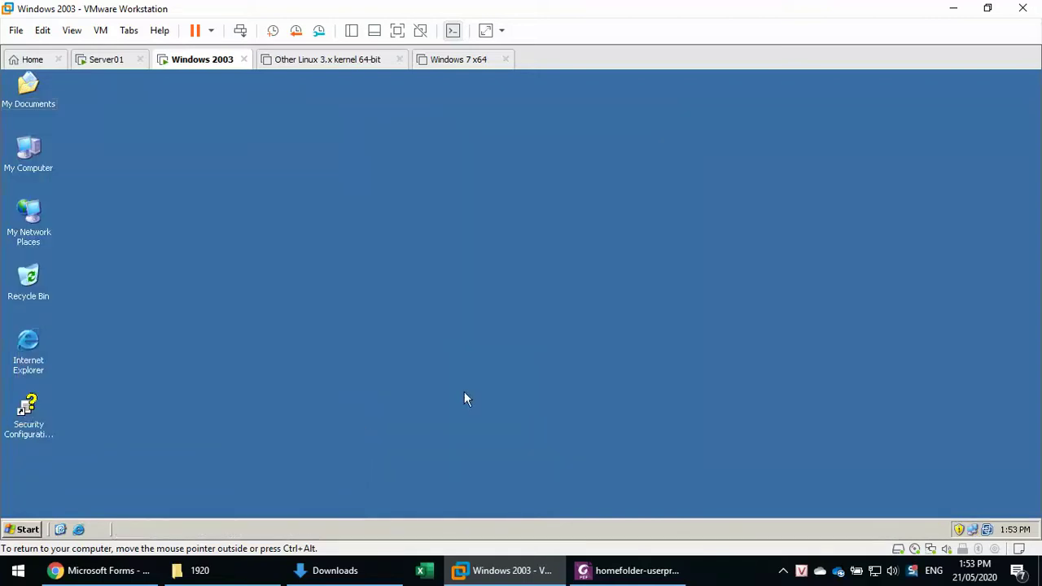
In My Computer's Computer Name settings, make the machine a member of domain tqbinh.com.
left_click(24, 149)
right_click(24, 149)
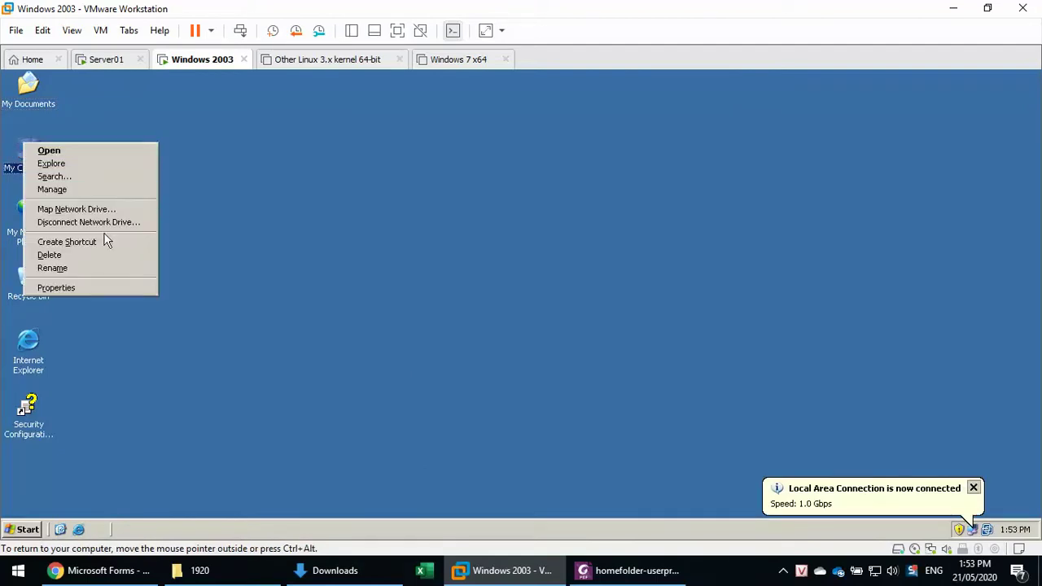
left_click(118, 285)
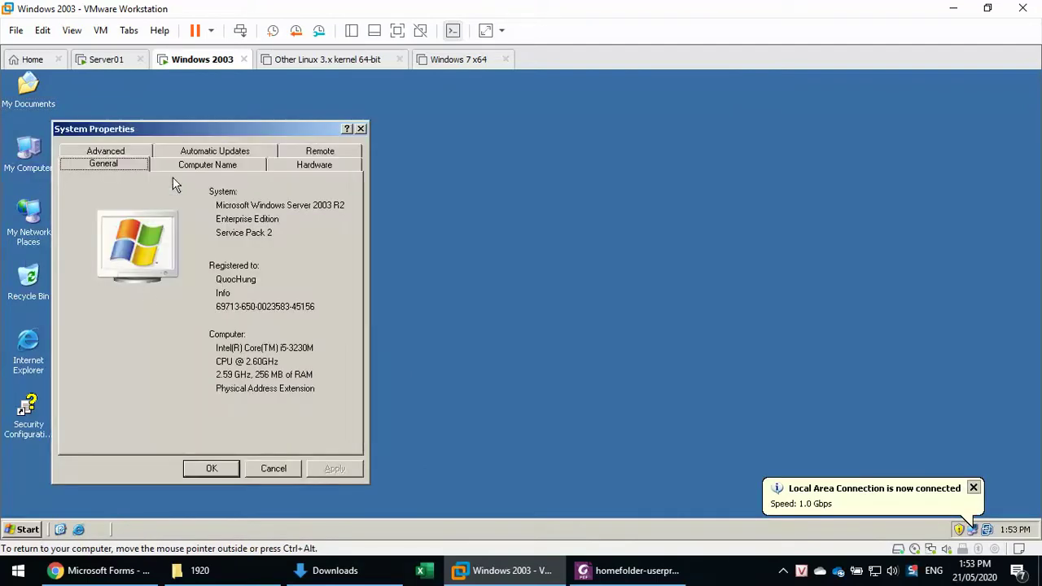
left_click(175, 164)
left_click(336, 316)
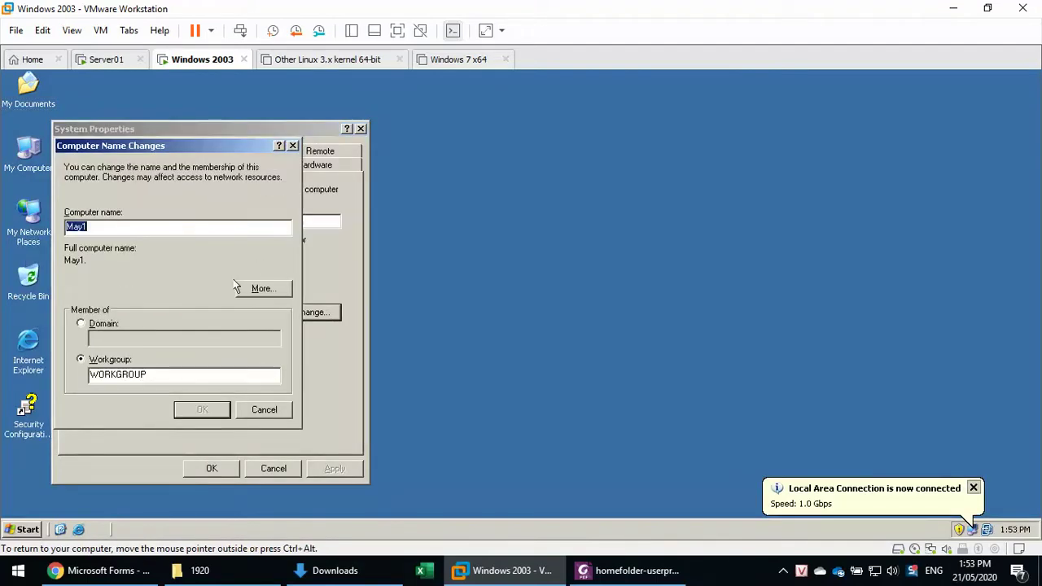
left_click(112, 324)
type("t")
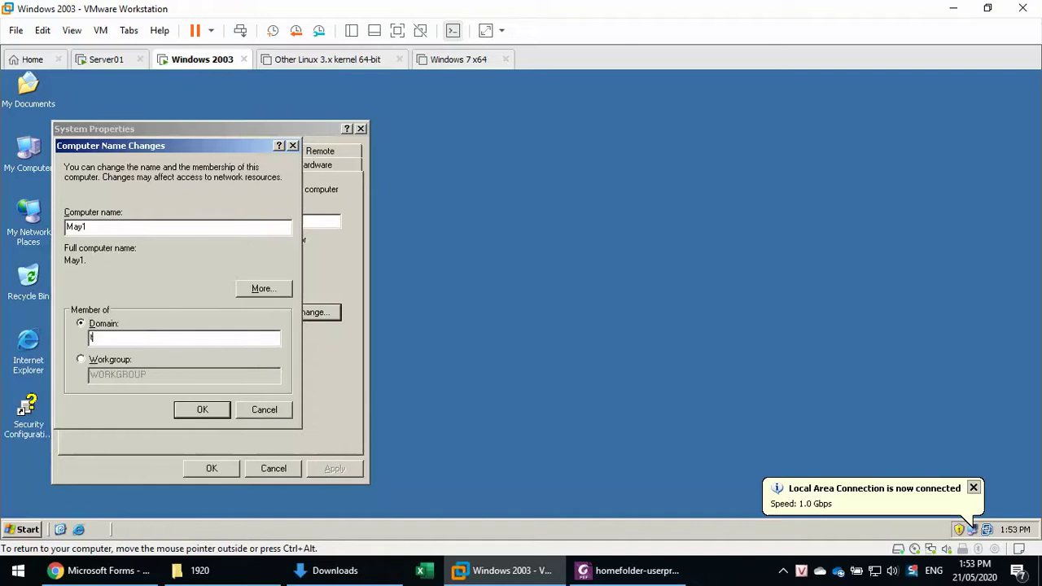
type("qbinh.com")
key("Return")
Authenticate as administrator, acknowledge the domain welcome and restart notices, and restart the VM.
type("administrator")
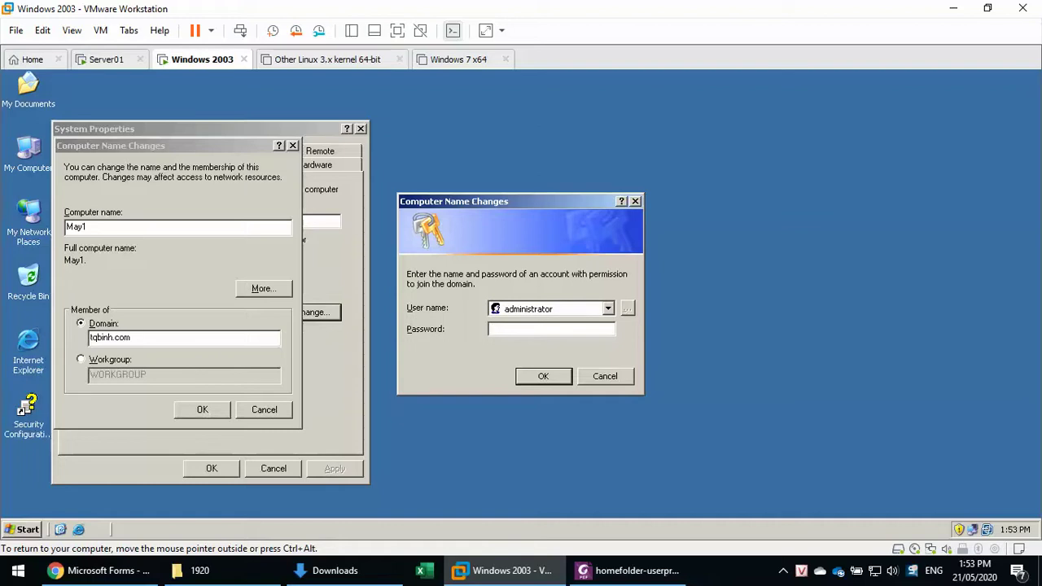
key("Tab")
type("•••••••••")
left_click(538, 371)
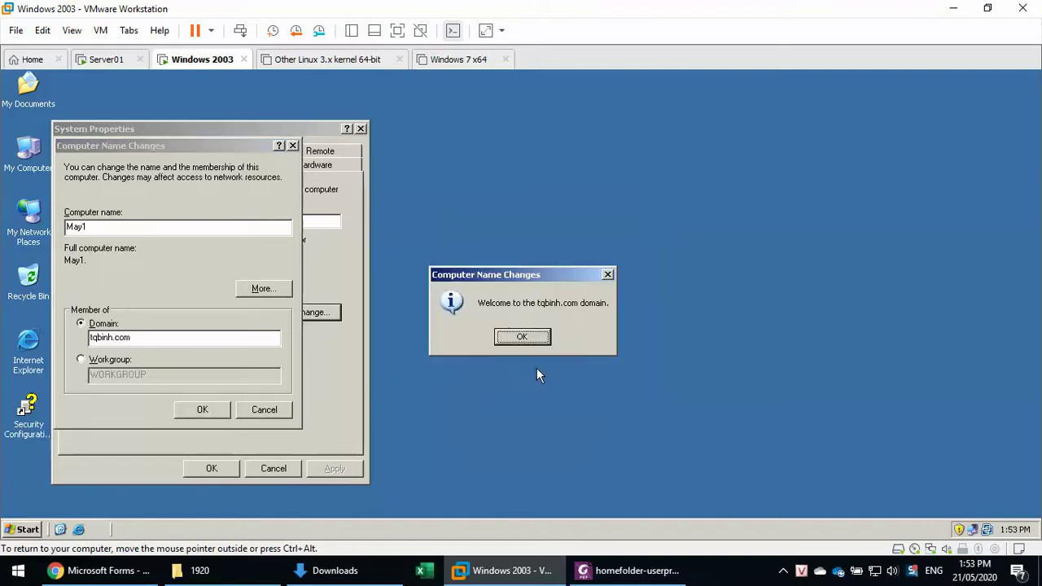
left_click(525, 339)
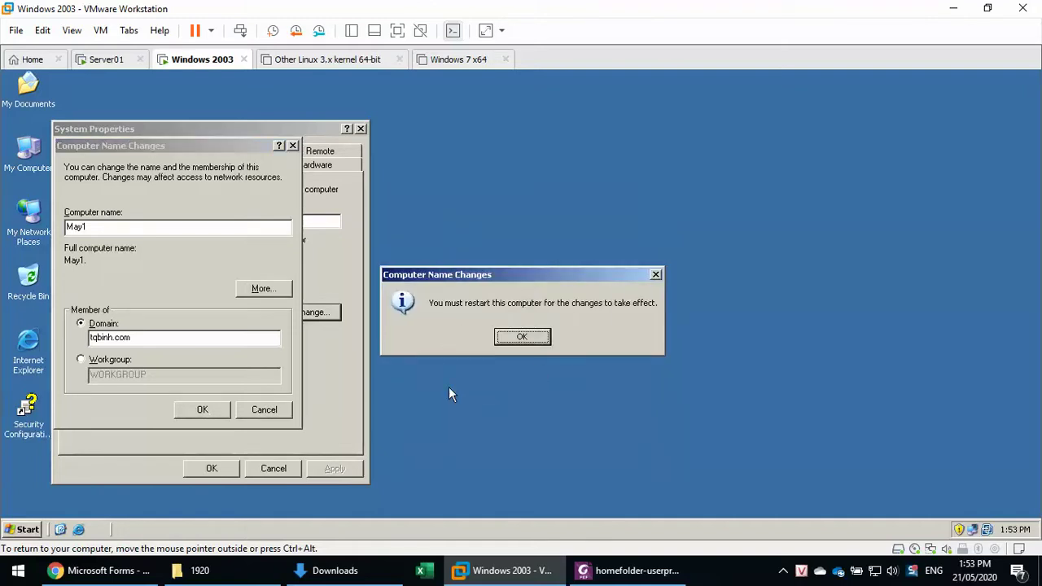
left_click(521, 336)
left_click(220, 469)
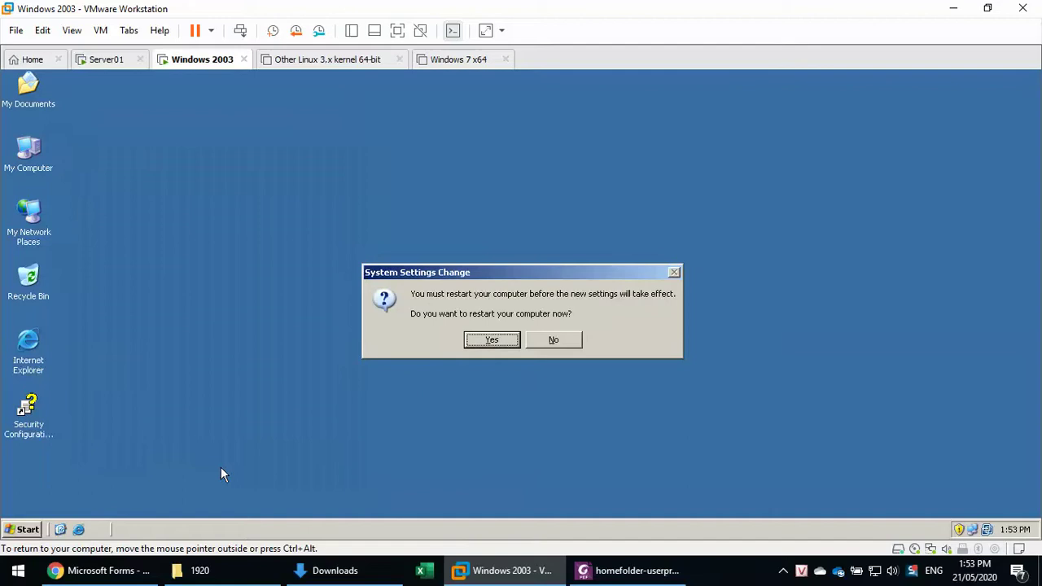
left_click(492, 340)
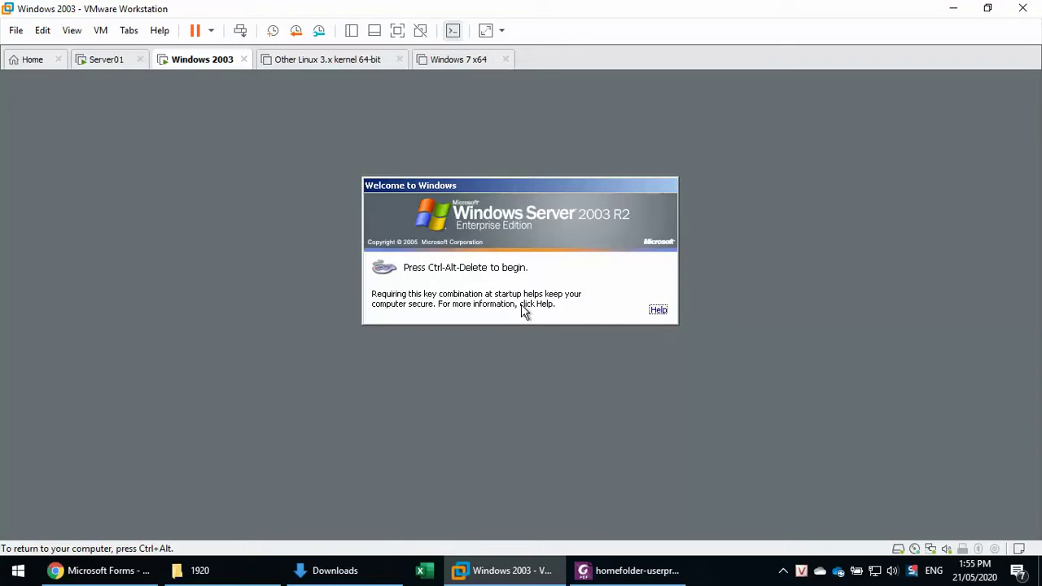
After the reboot finishes, send Ctrl+Alt+Insert to bring up the Windows 2003 logon prompt.
key("ctrl+alt+Insert")
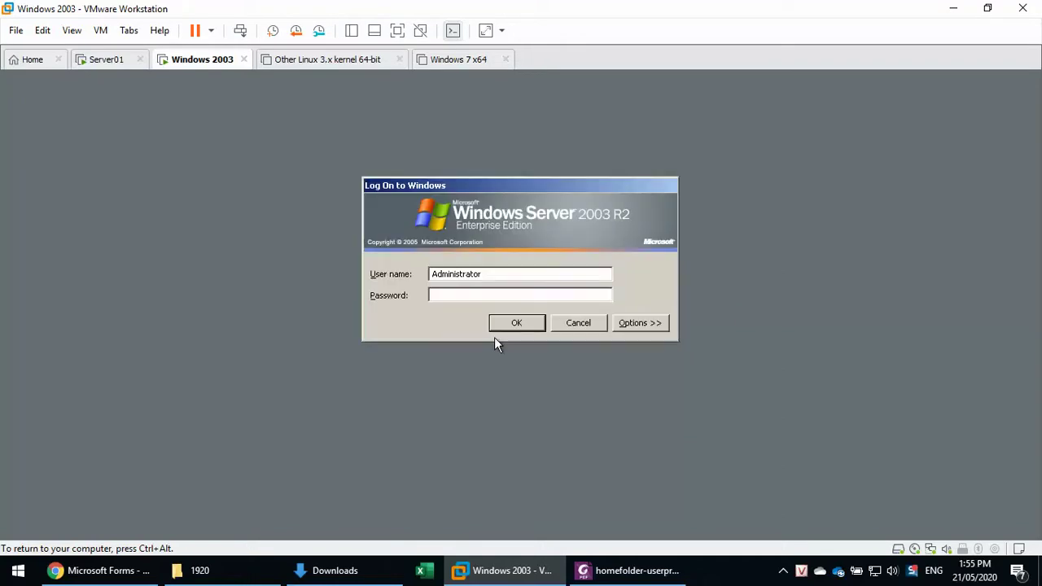
Log on to the TQBINH domain as u1 with the user's password.
left_click(640, 326)
left_click(605, 317)
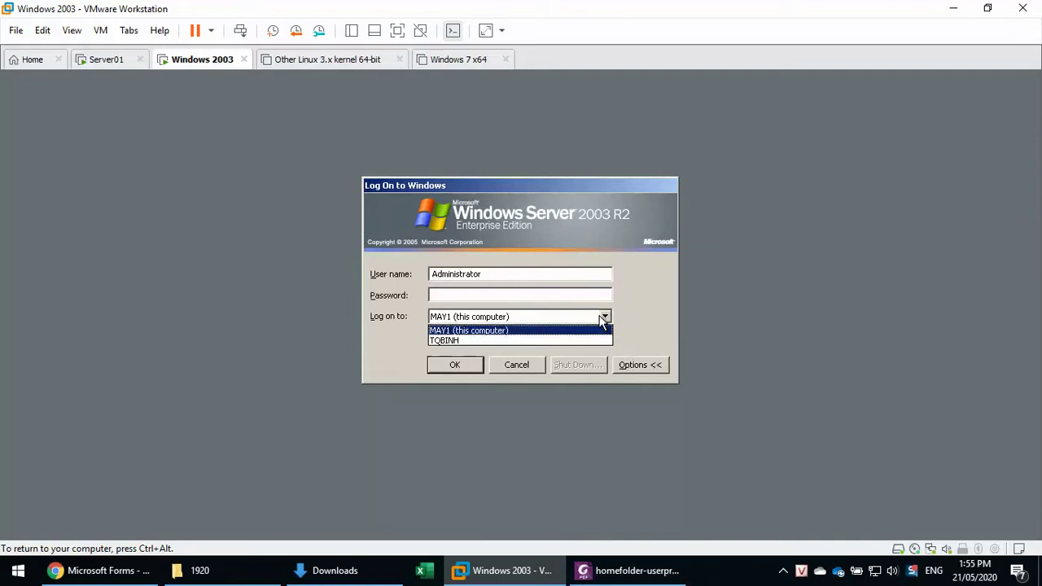
left_click(543, 342)
left_click(511, 293)
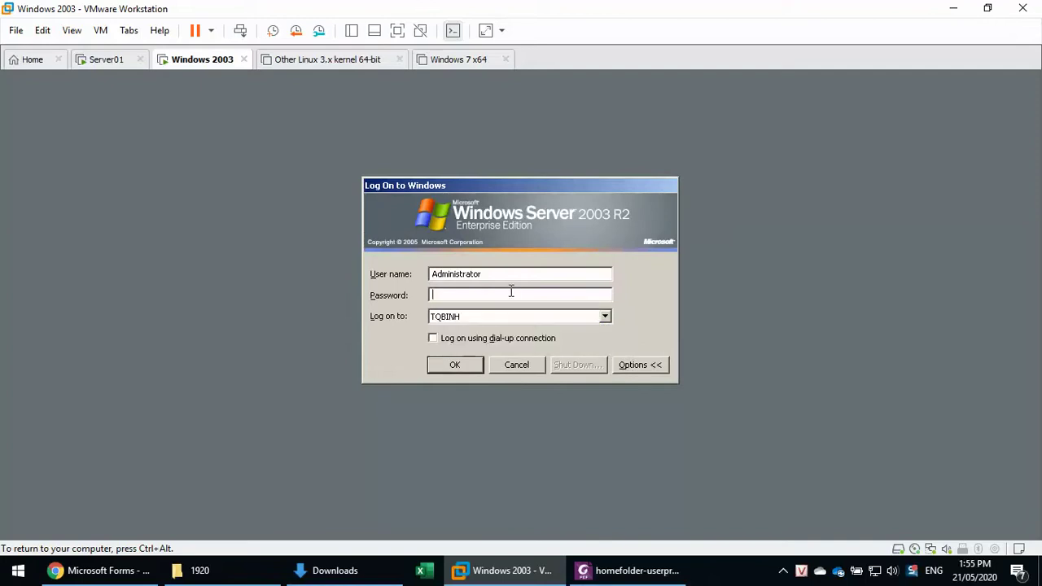
key("shift+Tab")
type("u1")
key("Tab")
type("123")
key("Return")
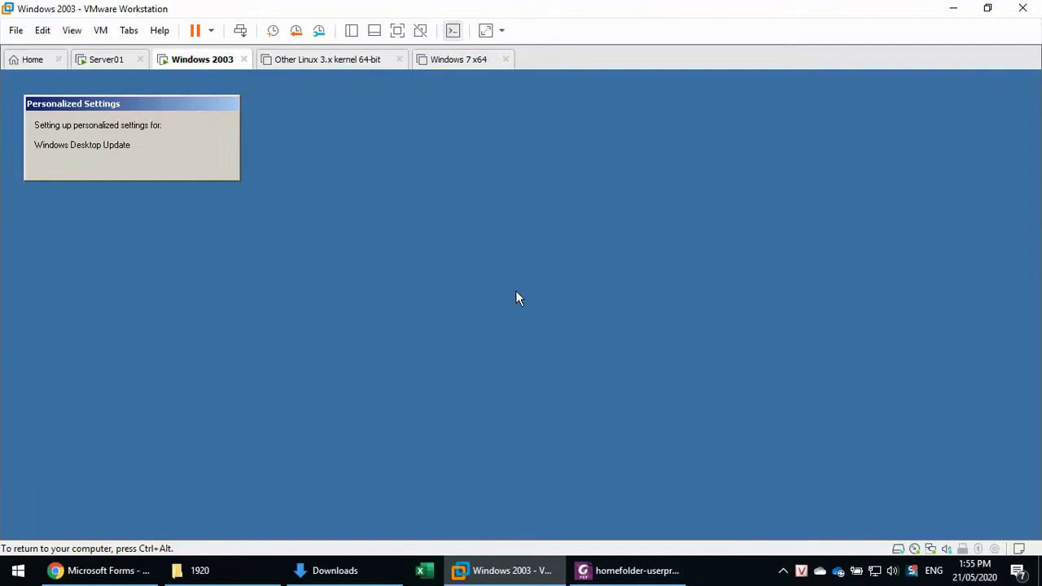
Open My Computer and select the mapped Z: home drive on Srv1.
left_click(516, 299)
left_click(28, 530)
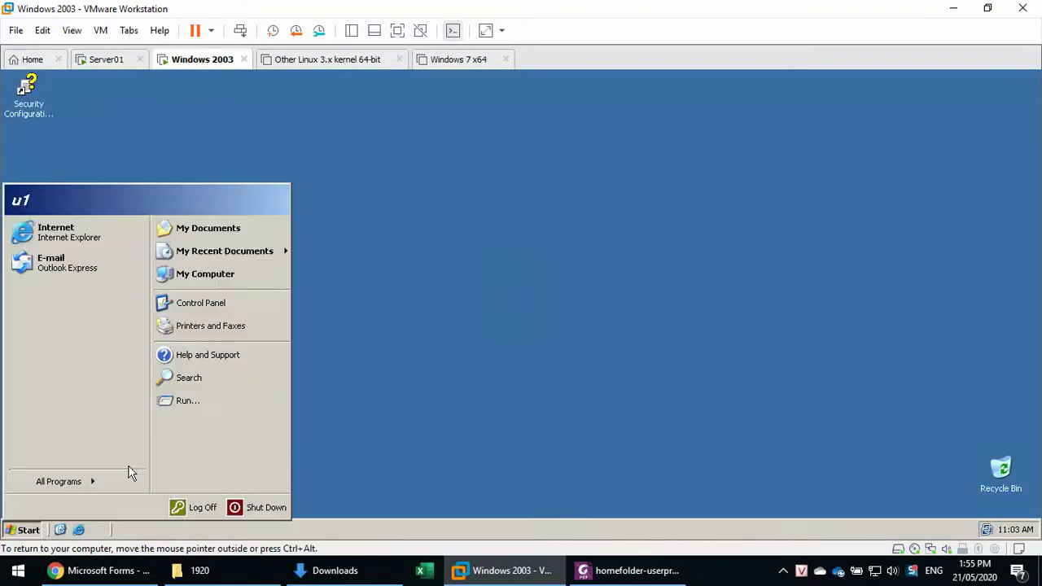
left_click(219, 285)
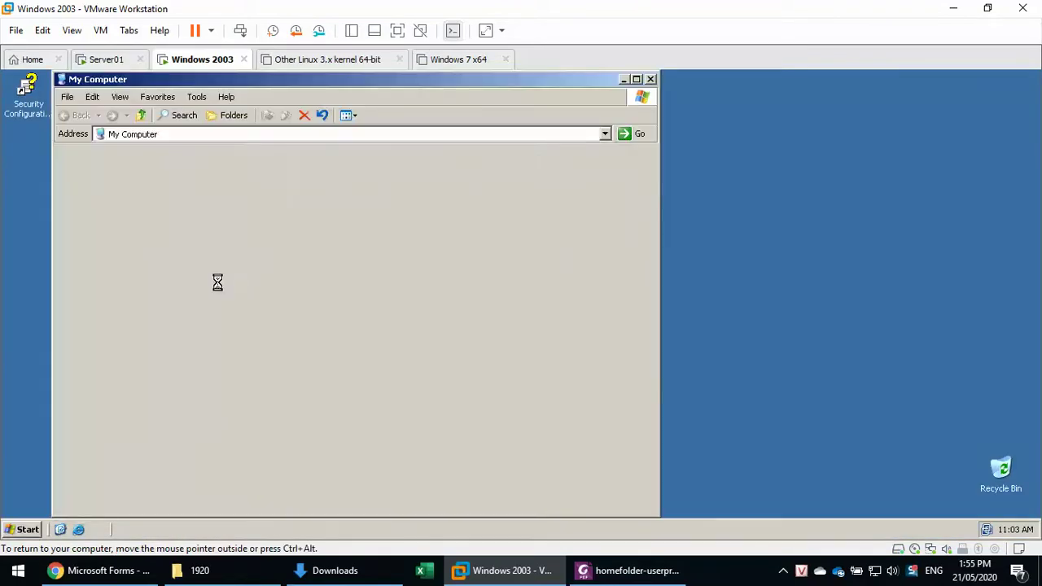
left_click(140, 344)
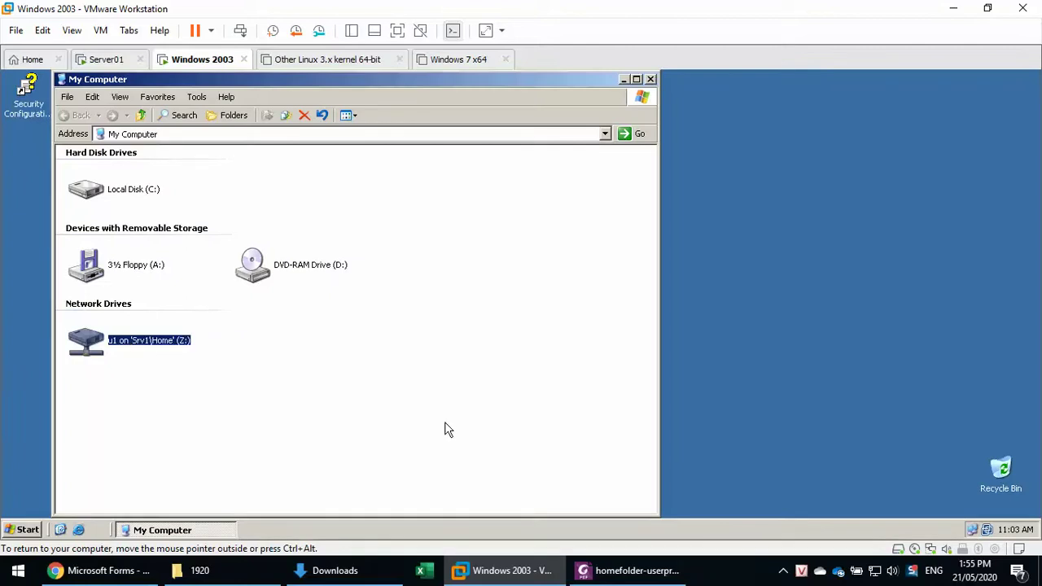
left_click(106, 59)
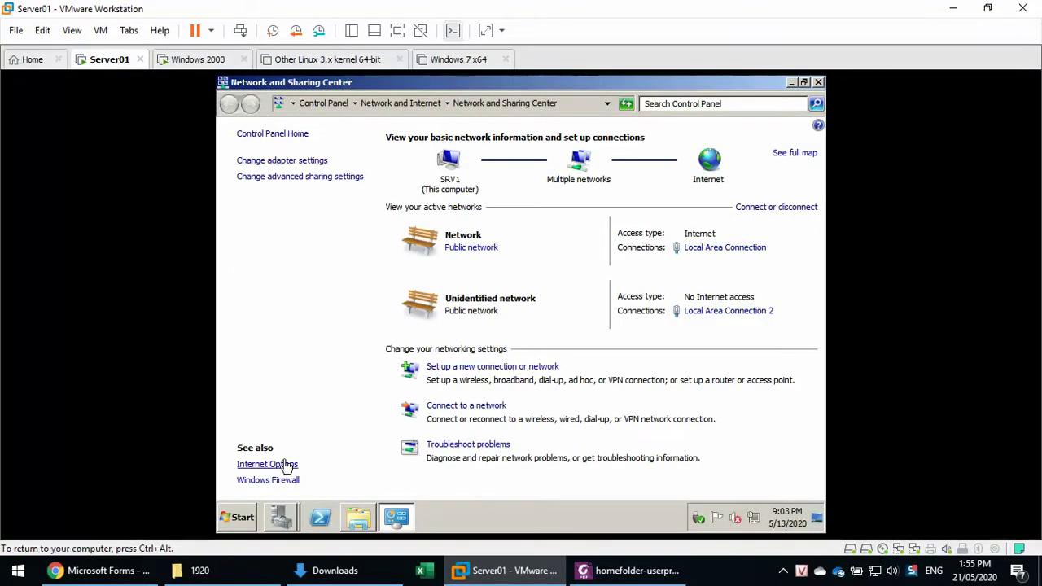
Start a new user in the Hotec OU with first name and logon name u2.
left_click(285, 516)
left_click(282, 466)
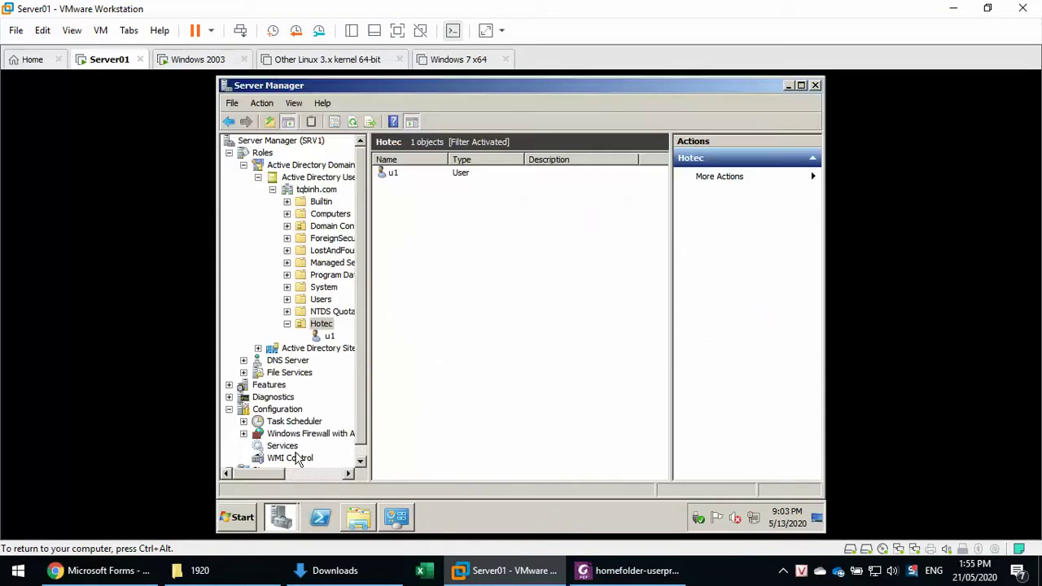
right_click(474, 326)
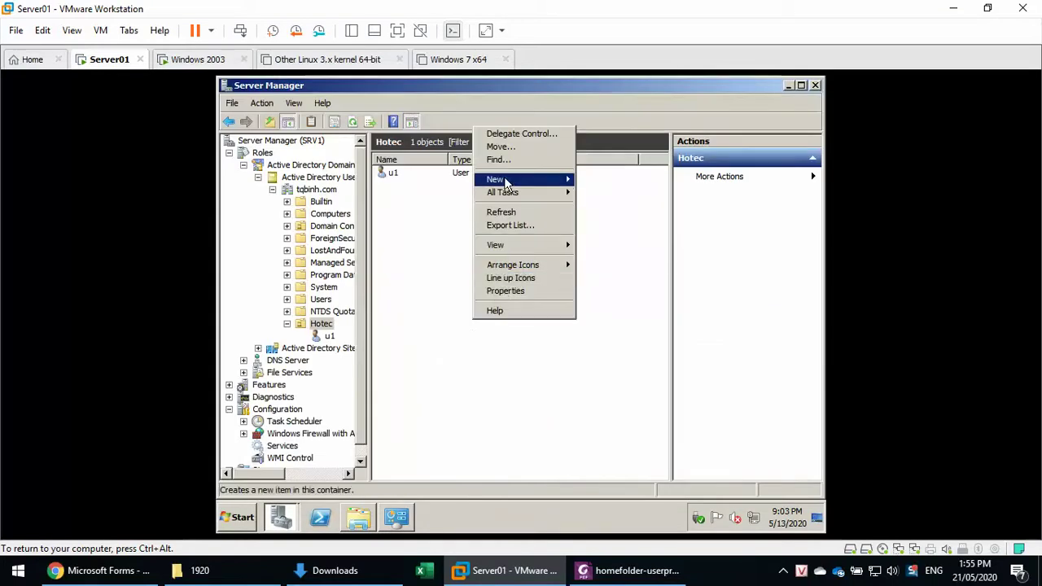
mouse_move(506, 180)
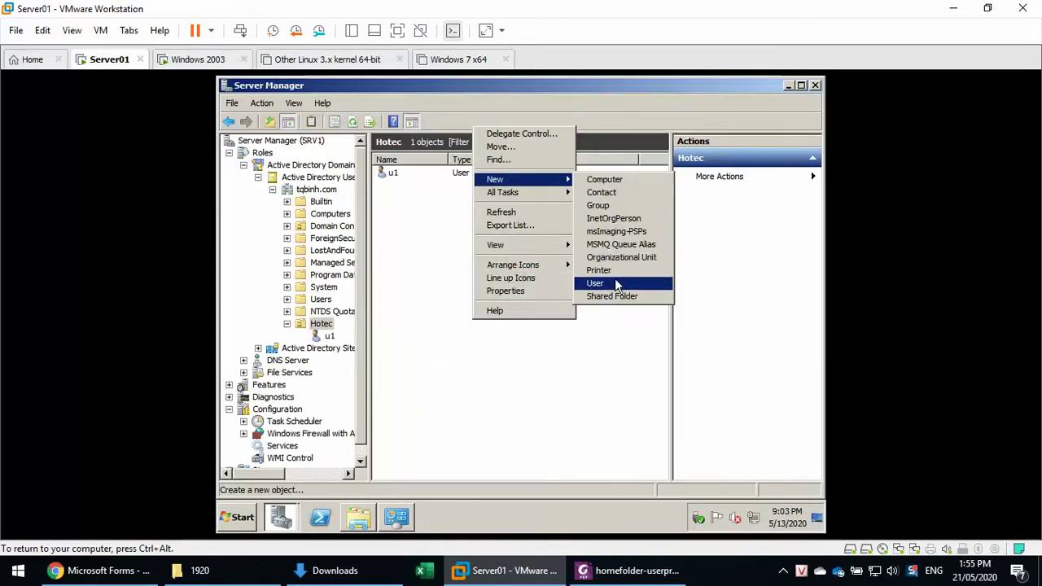
left_click(616, 282)
type("u2")
key("Tab")
key("Tab")
key("Tab")
key("Tab")
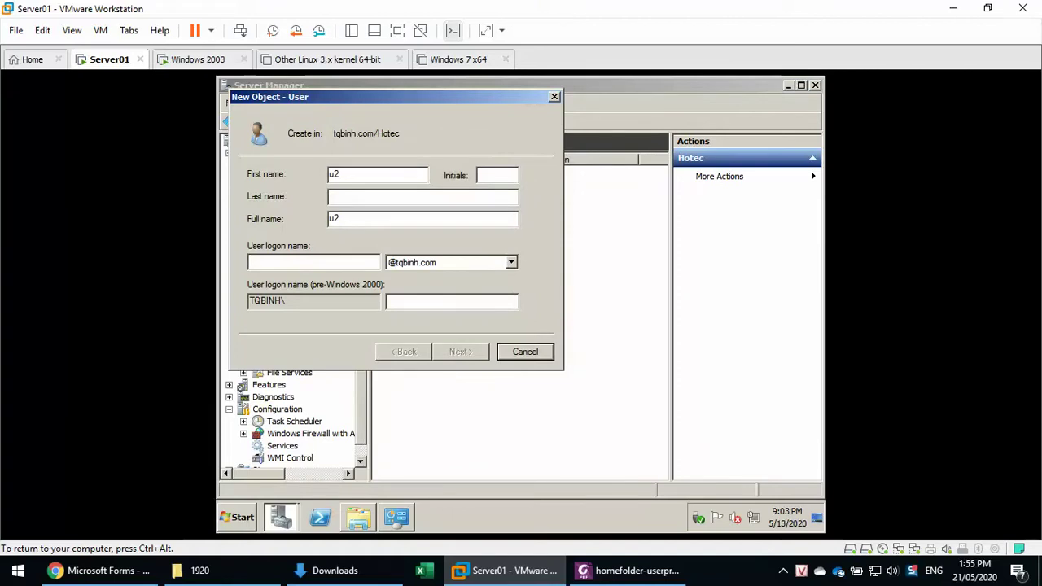
type("u2")
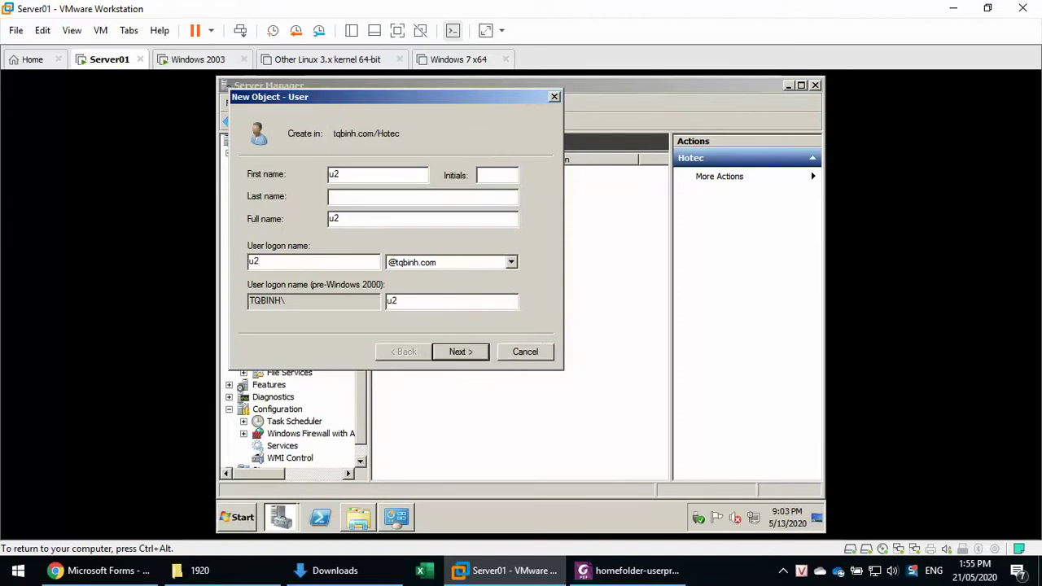
key("Return")
Set u2's password, untick 'User must change password at next logon', and finish the wizard.
type("123")
key("Tab")
type("123")
key("Tab")
key("space")
key("Return")
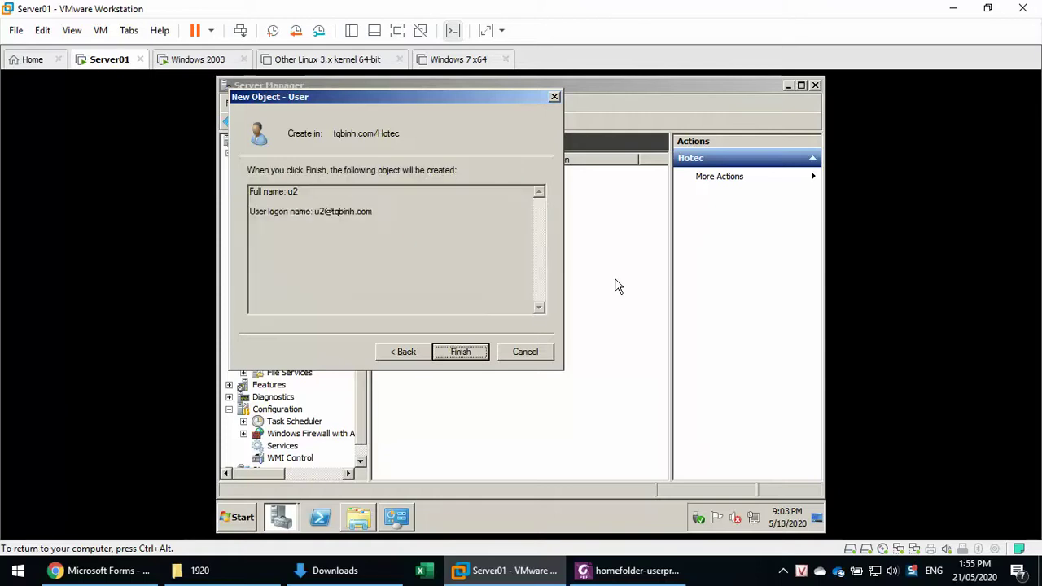
key("Return")
key("ctrl+alt")
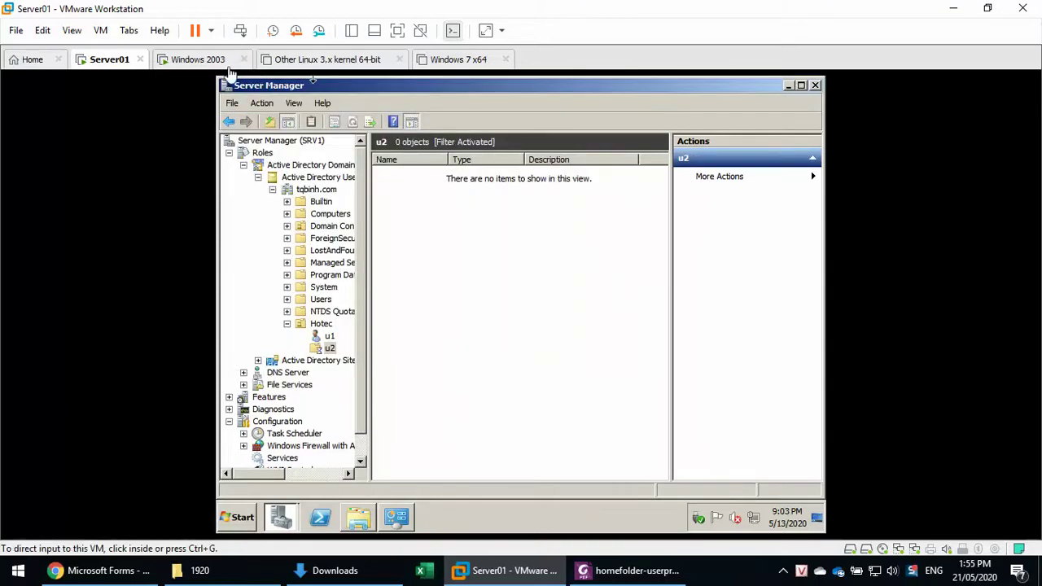
key("ctrl+Tab")
Log u1 off the Windows 2003 guest and log back on as u2.
left_click(36, 528)
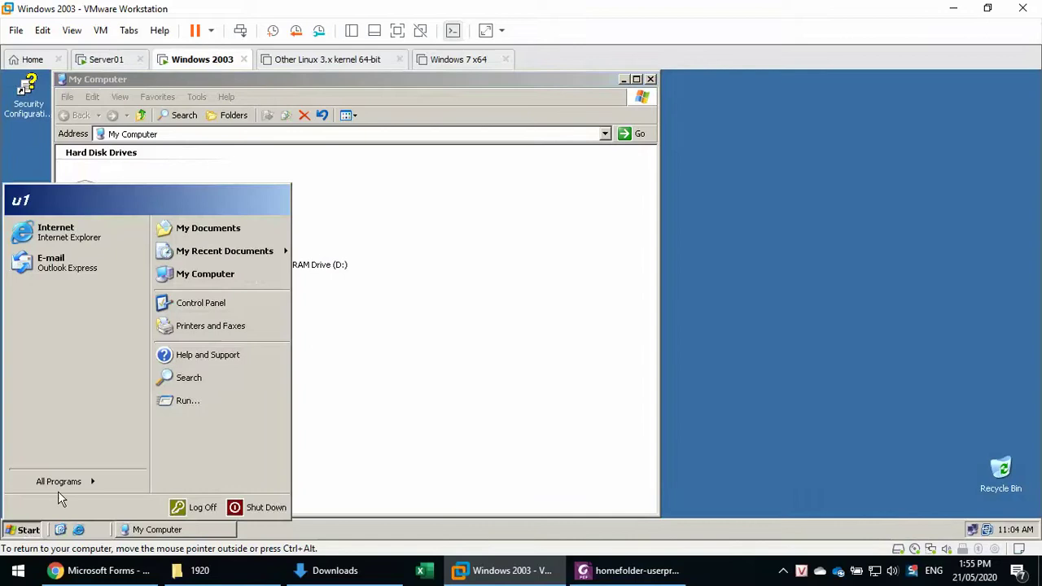
left_click(174, 505)
left_click(511, 320)
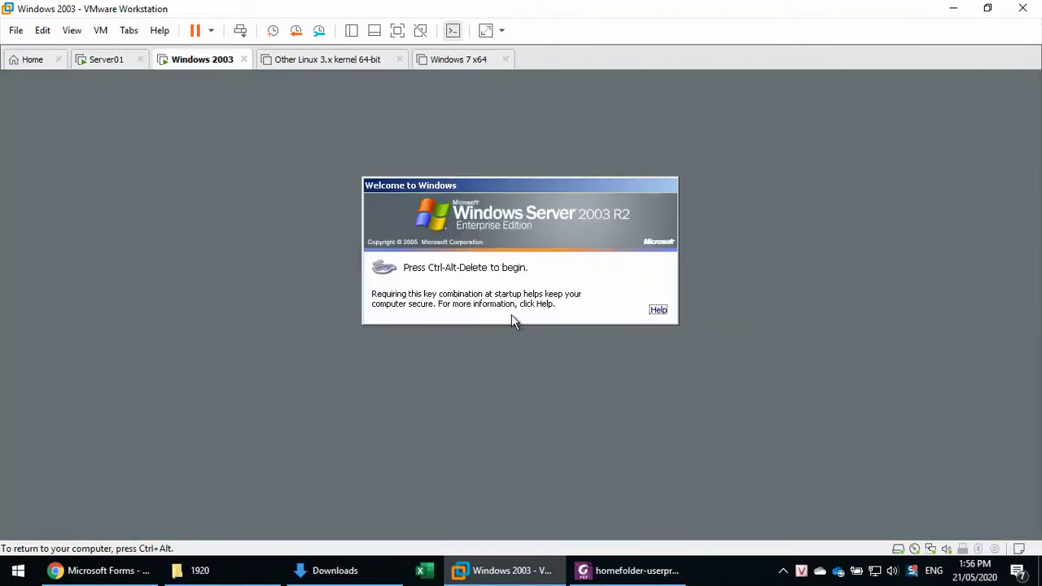
key("ctrl+alt+Insert")
key("shift+Tab")
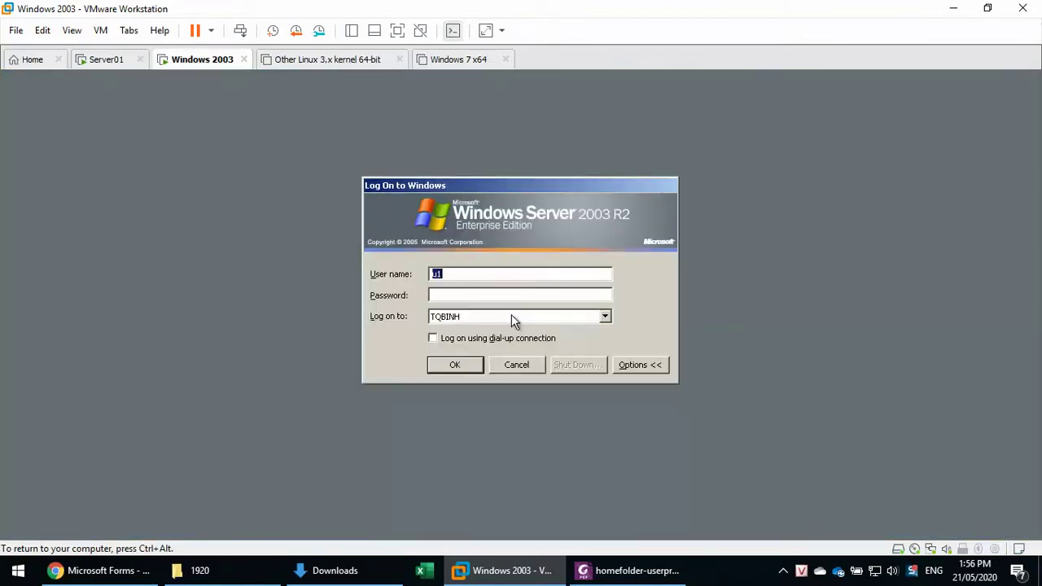
type("u2")
key("Tab")
key("Return")
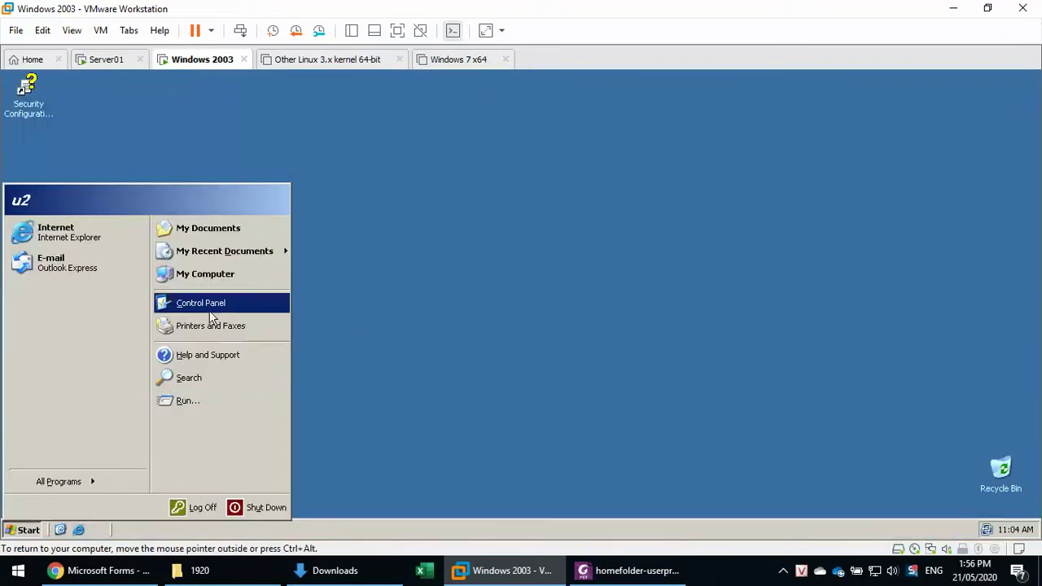
Open and close Control Panel, then open My Computer to check the drives.
left_click(203, 306)
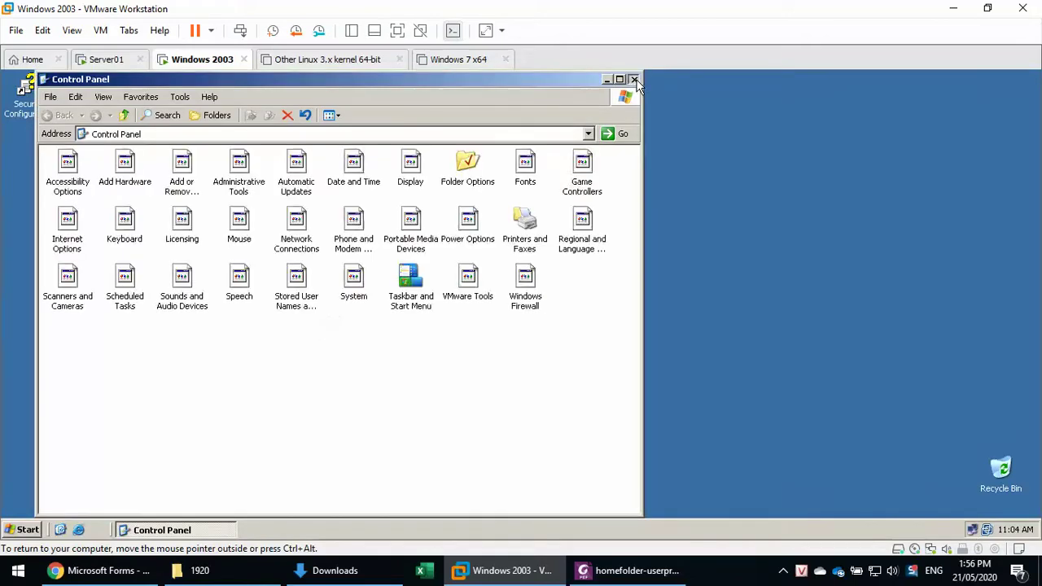
left_click(634, 80)
left_click(25, 531)
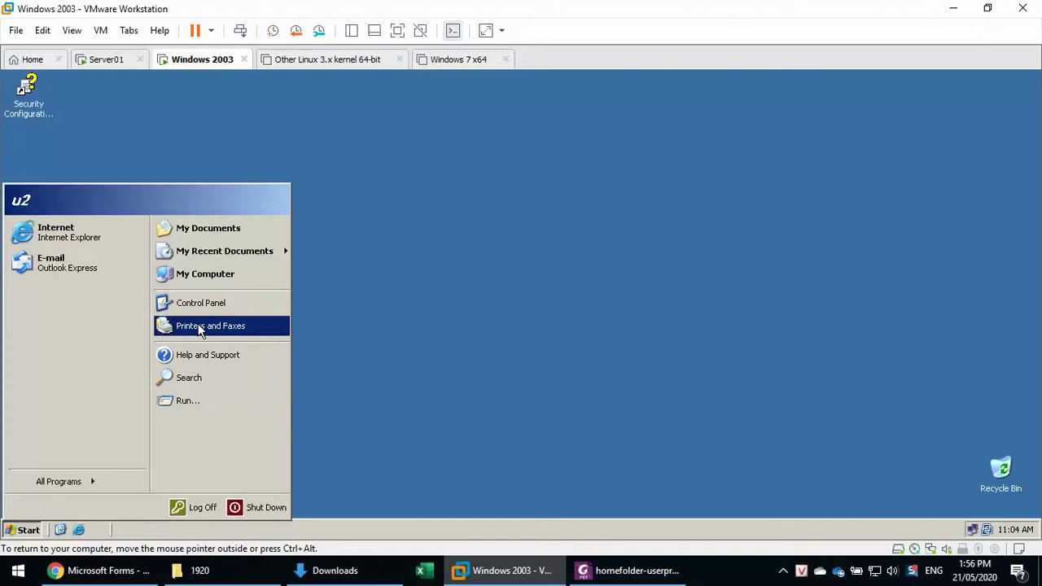
left_click(202, 276)
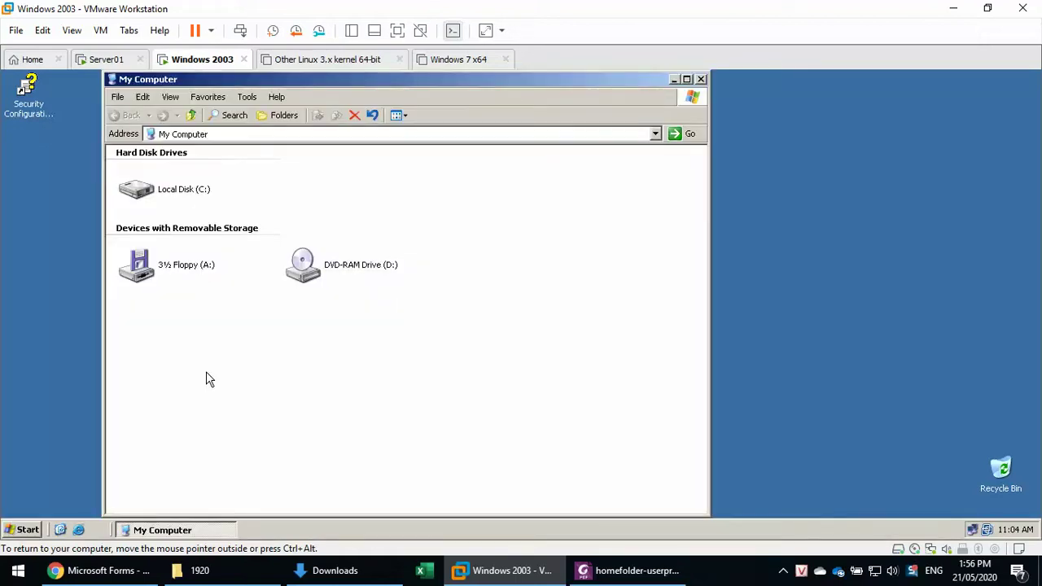
Scroll the Foxit PDF guide to Step 2 ('Bước 2') on roaming profiles.
left_click(607, 571)
scroll(476, 432, "down", 4)
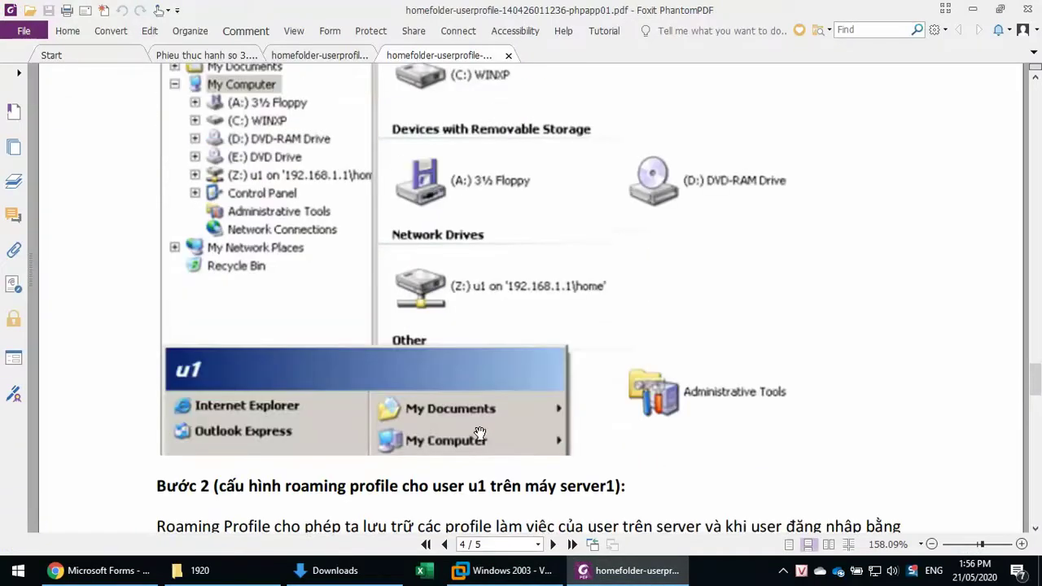
scroll(479, 433, "down", 5)
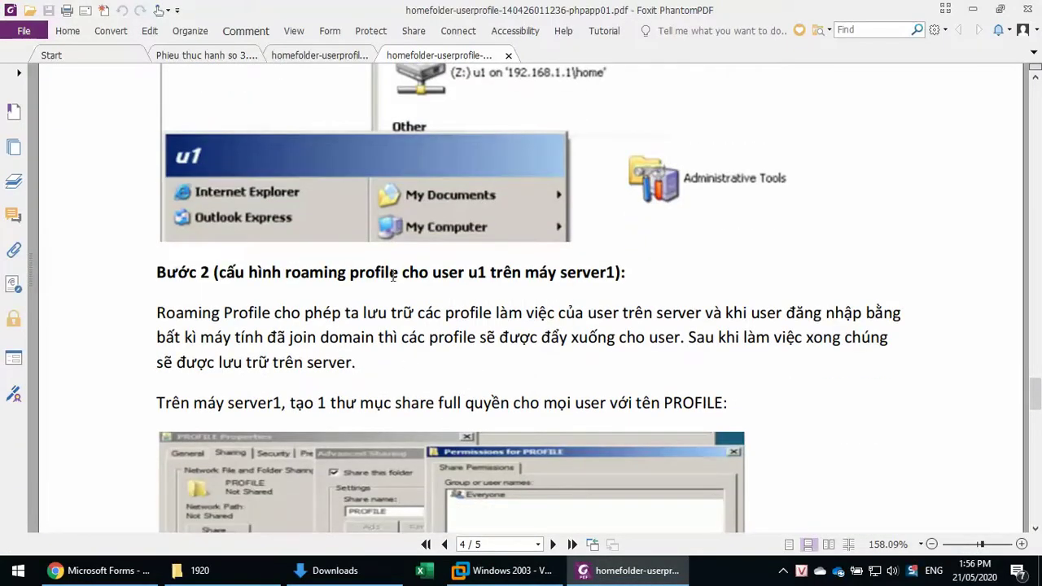
left_click_drag(217, 272, 624, 272)
scroll(701, 293, "down", 3)
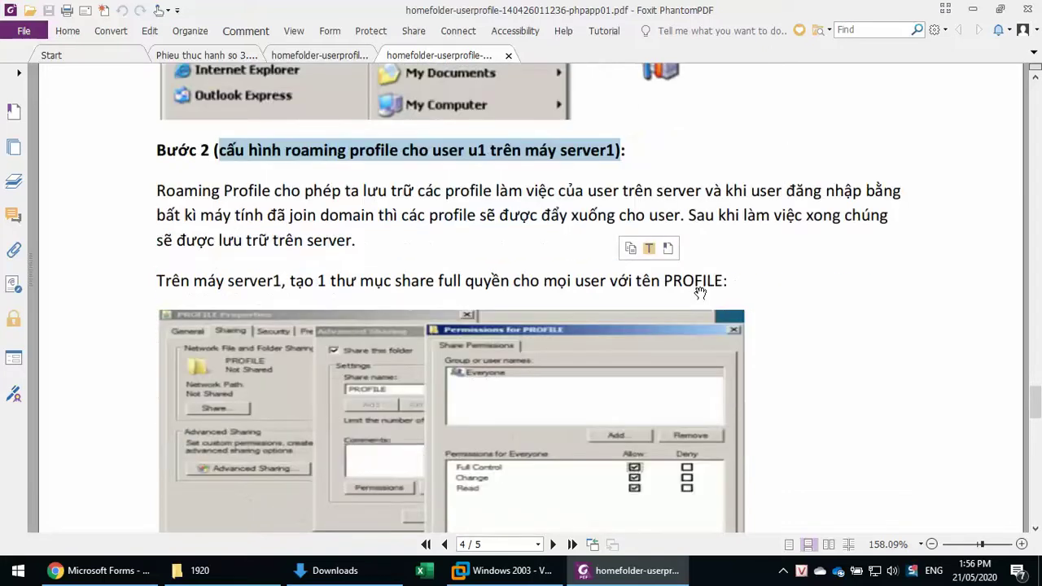
scroll(701, 294, "down", 4)
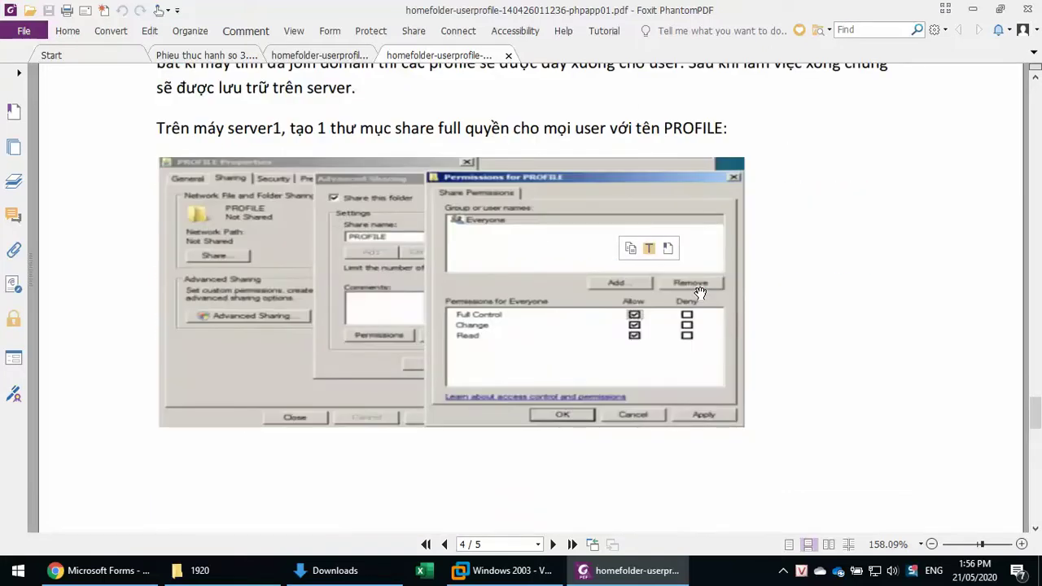
scroll(700, 294, "up", 2)
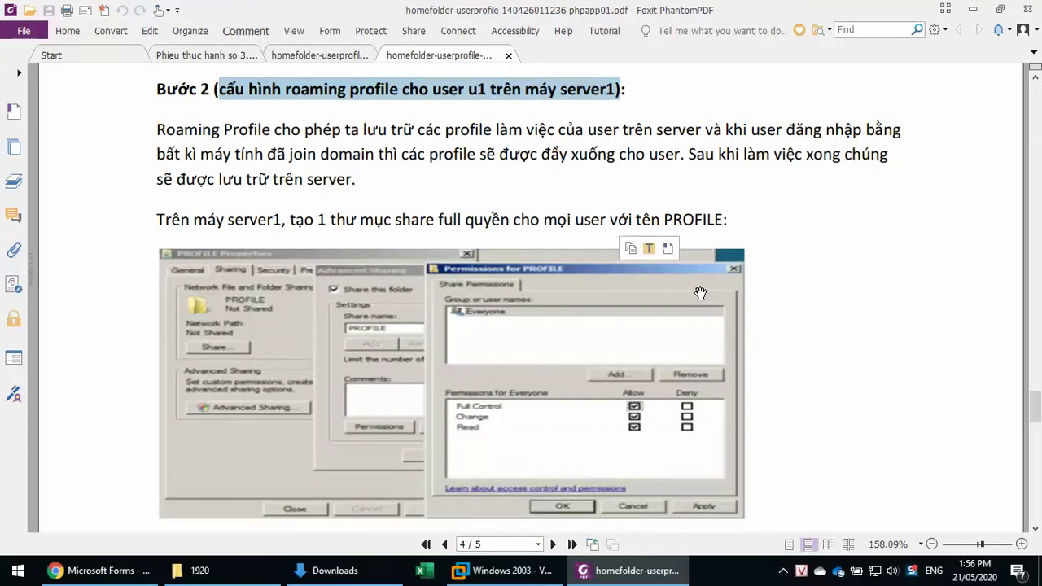
Select the word PROFILE in the guide and return to the virtual machines.
left_click(765, 216)
double_click(683, 218)
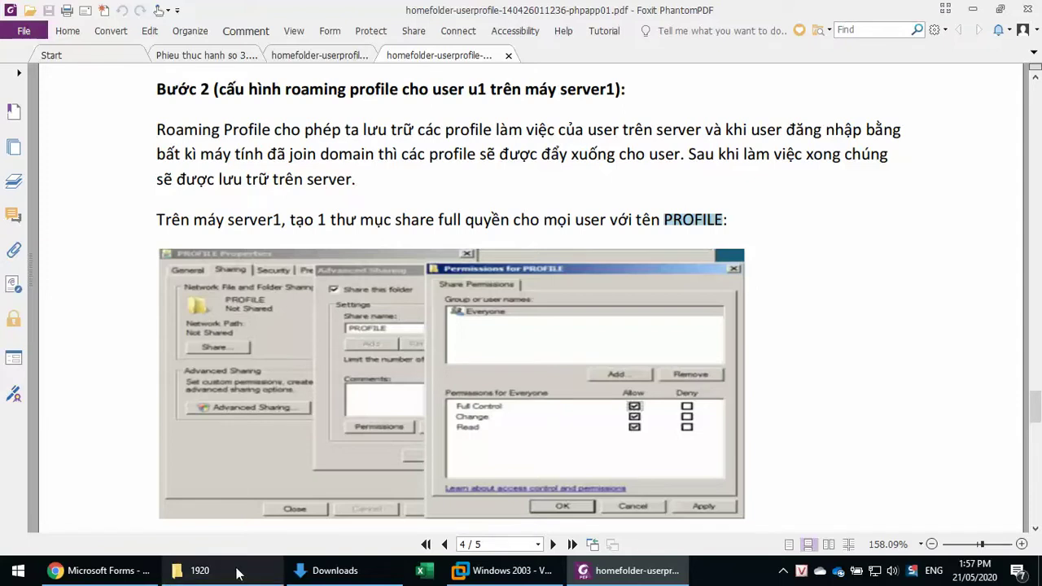
left_click(458, 573)
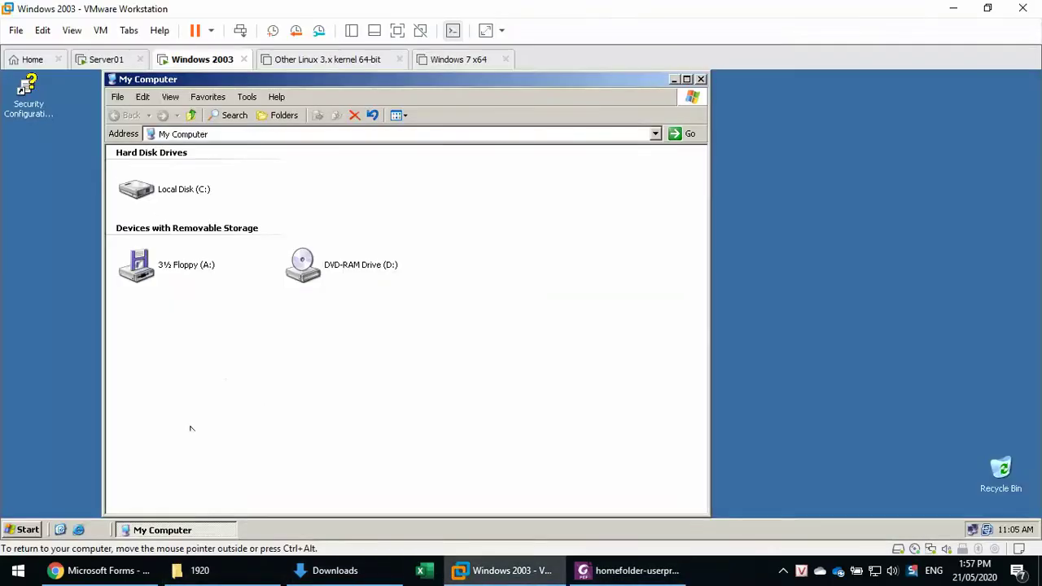
On Server01, open Explorer and browse C:\Users and the Public folder, then return to C:.
left_click(97, 61)
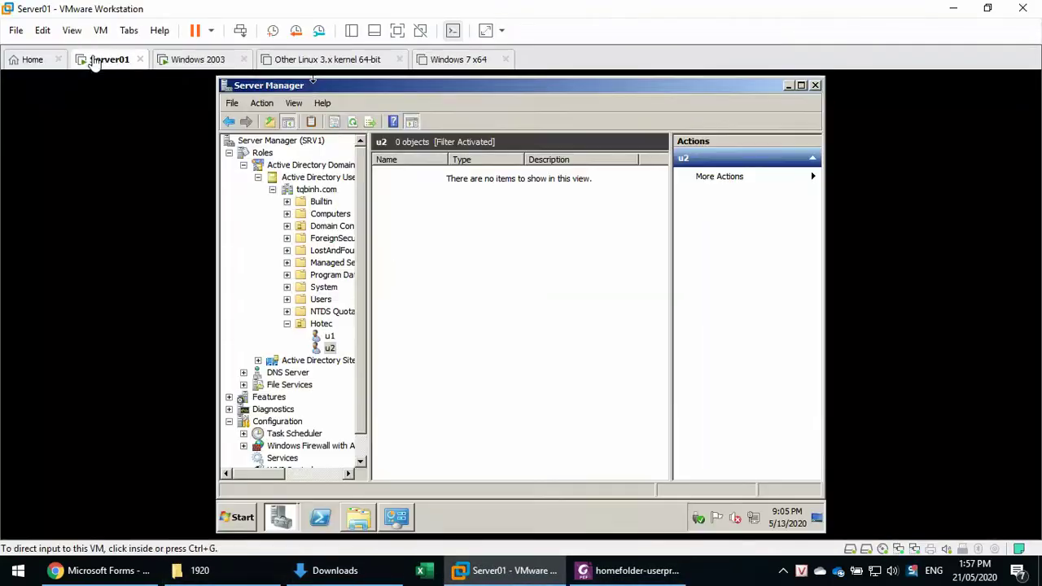
left_click(362, 528)
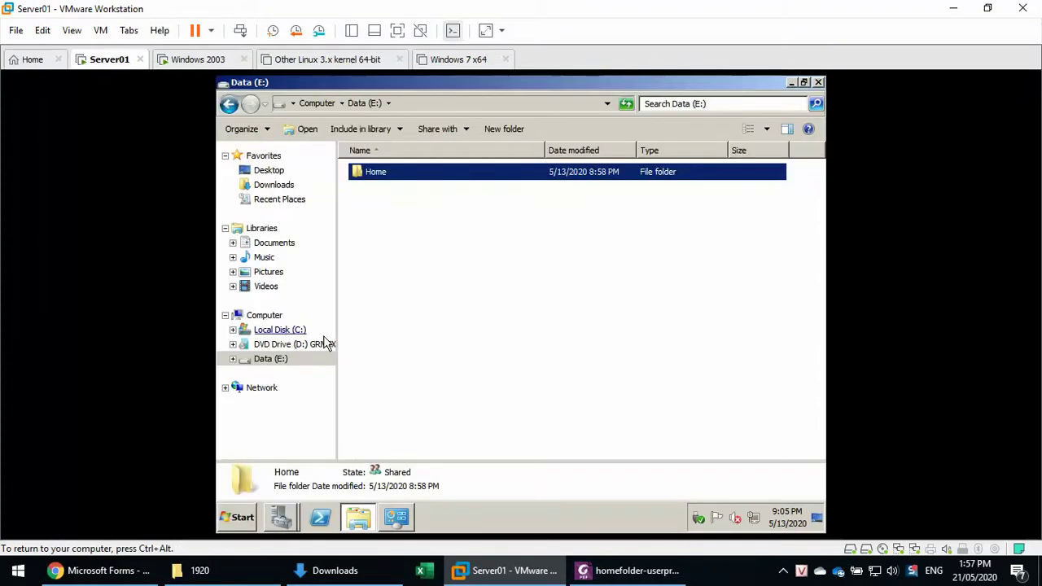
left_click(281, 331)
left_click(368, 238)
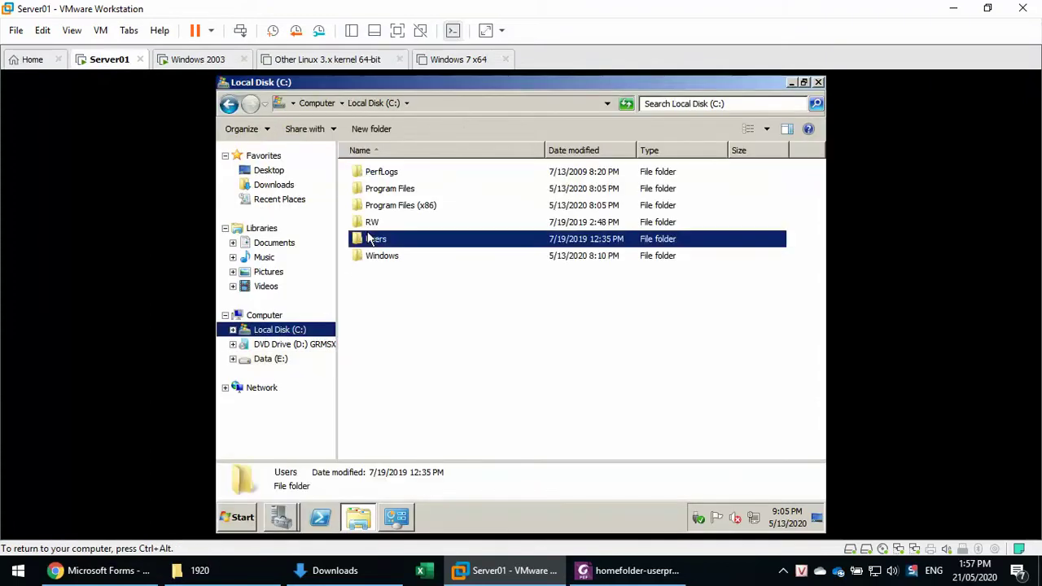
double_click(372, 240)
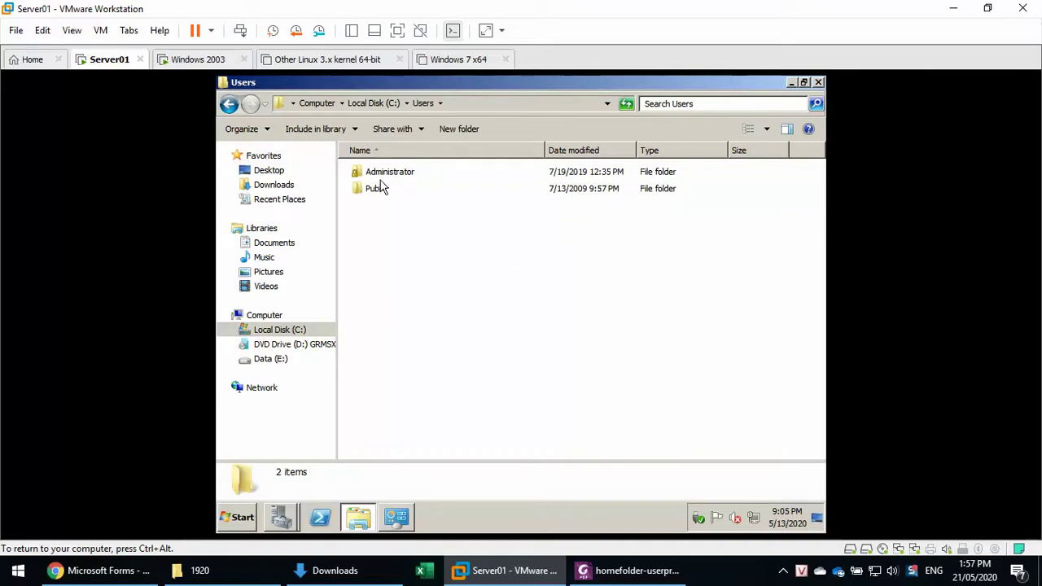
left_click(385, 179)
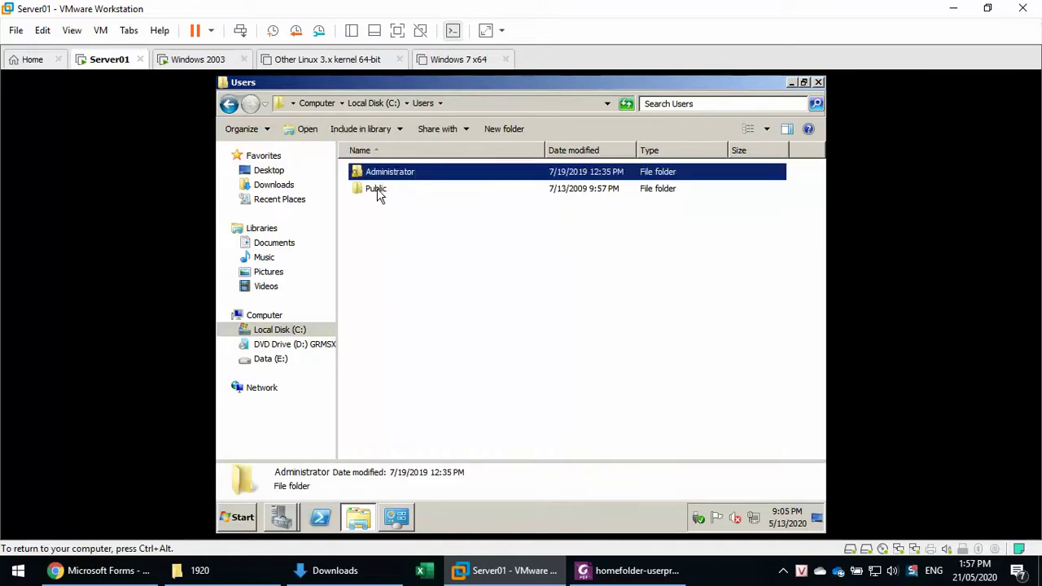
left_click(378, 196)
double_click(383, 189)
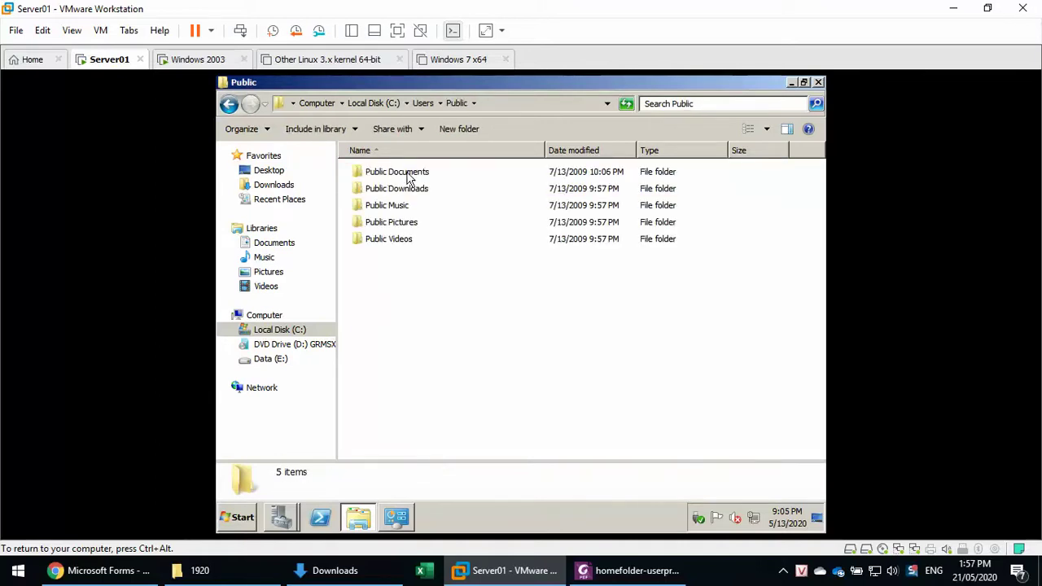
left_click(413, 103)
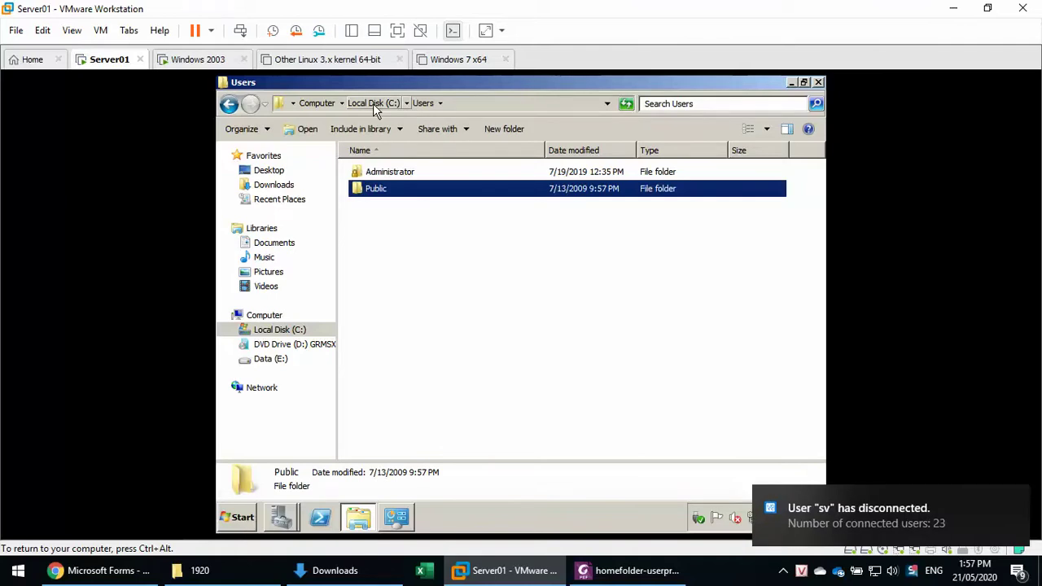
left_click(373, 104)
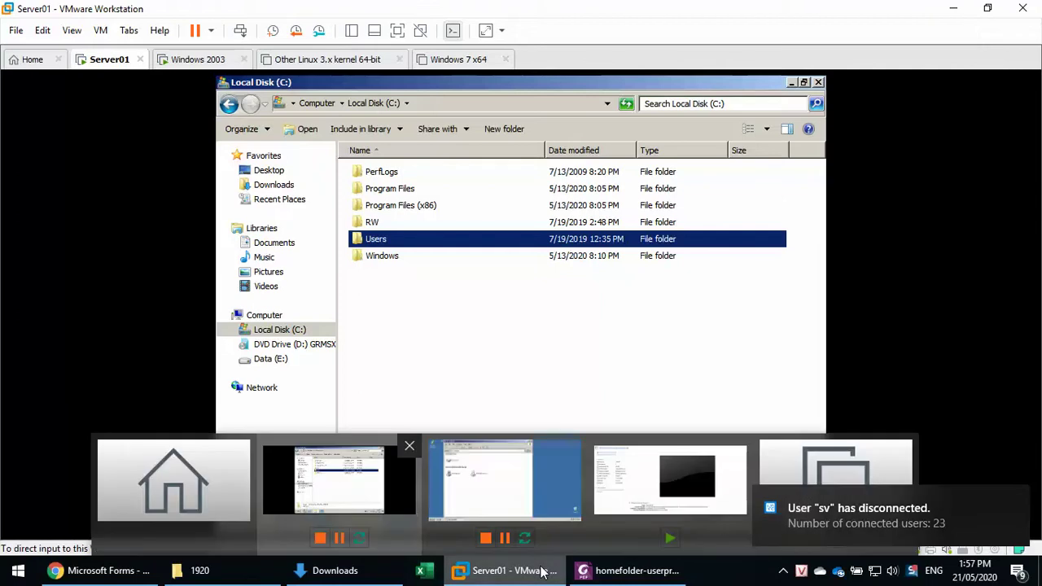
Copy the word PROFILE from the PDF guide and open the Data (E:) drive on Server01.
left_click(635, 571)
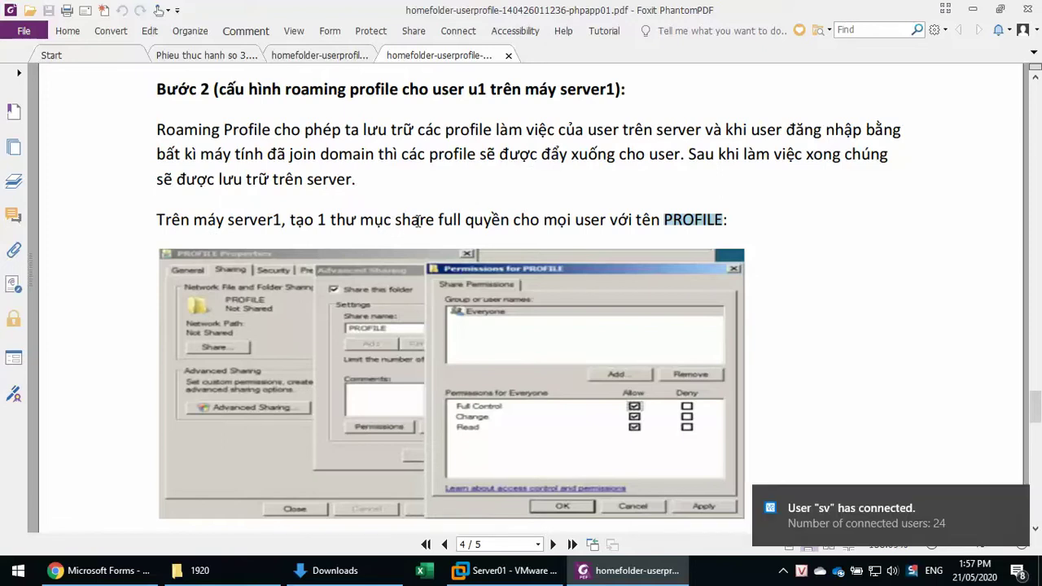
right_click(683, 226)
left_click(704, 233)
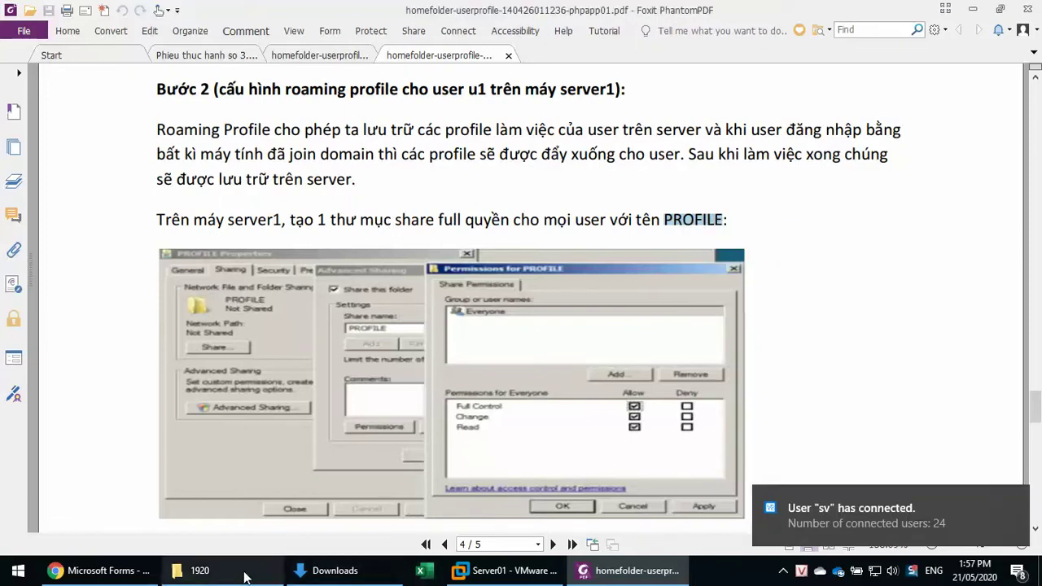
left_click(505, 571)
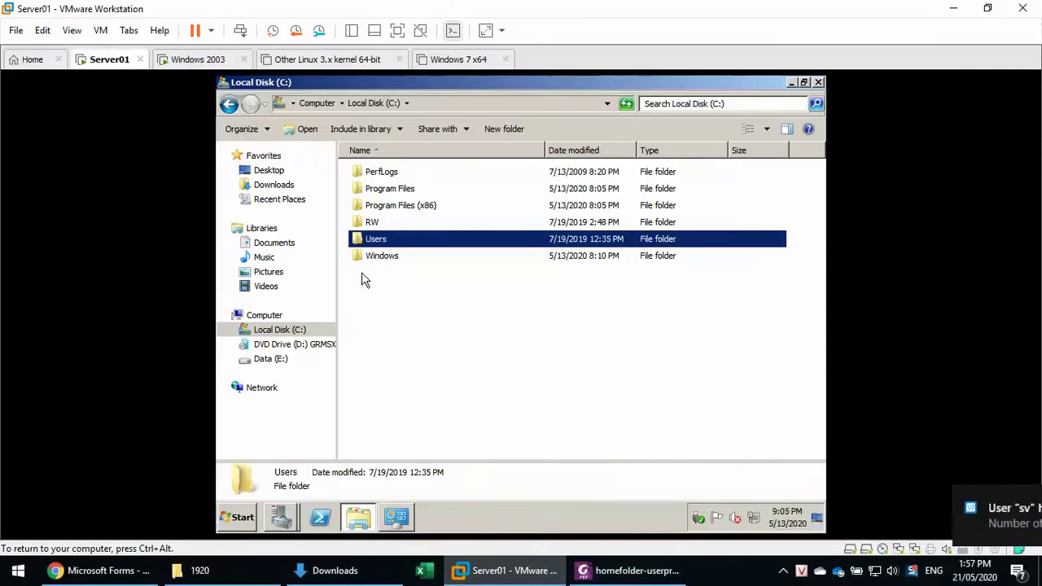
left_click(269, 359)
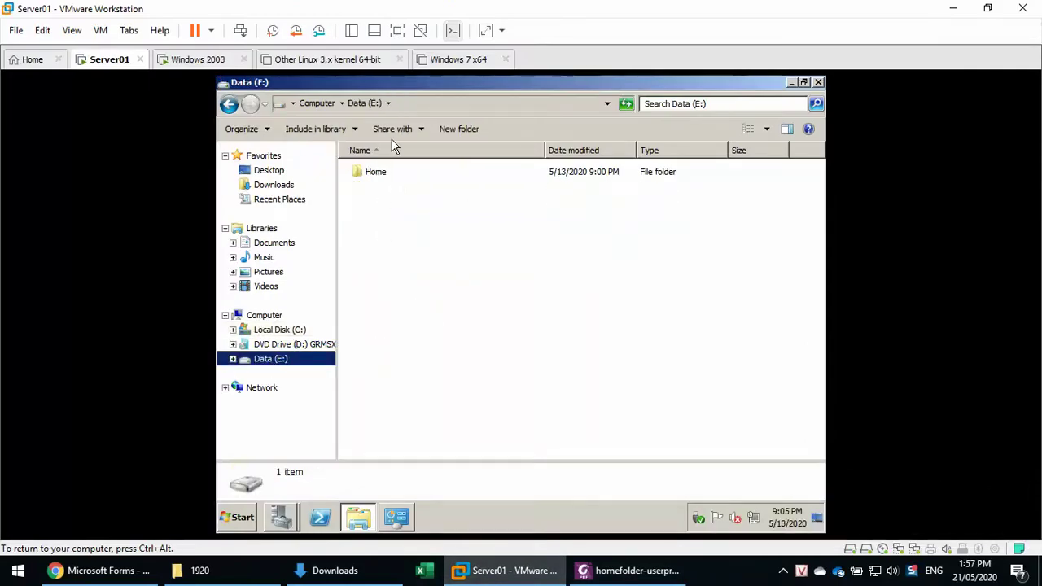
Create a new folder named Profile on Data (E:).
left_click(460, 129)
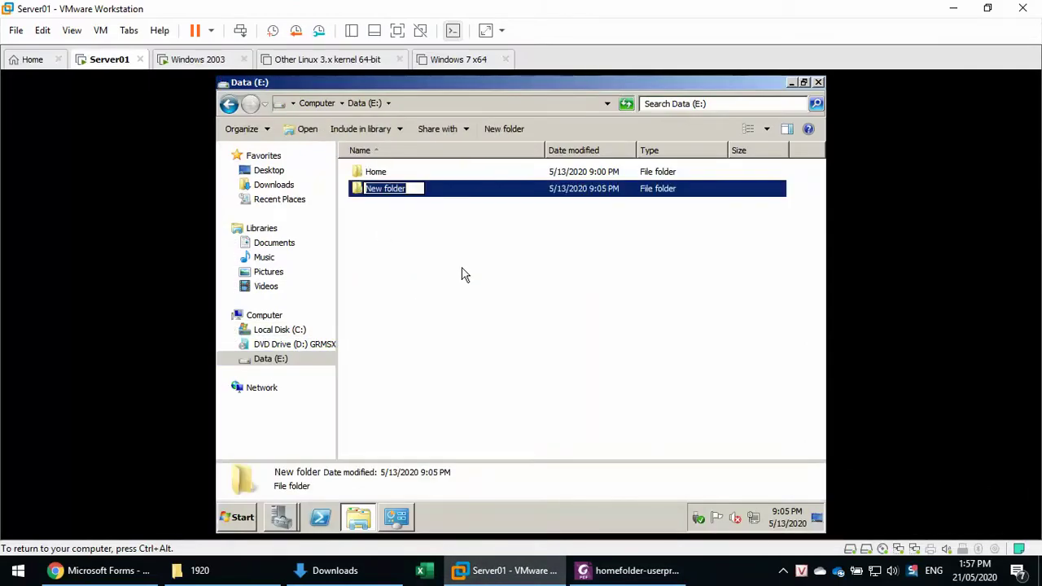
key("ctrl+v")
key("ctrl+a")
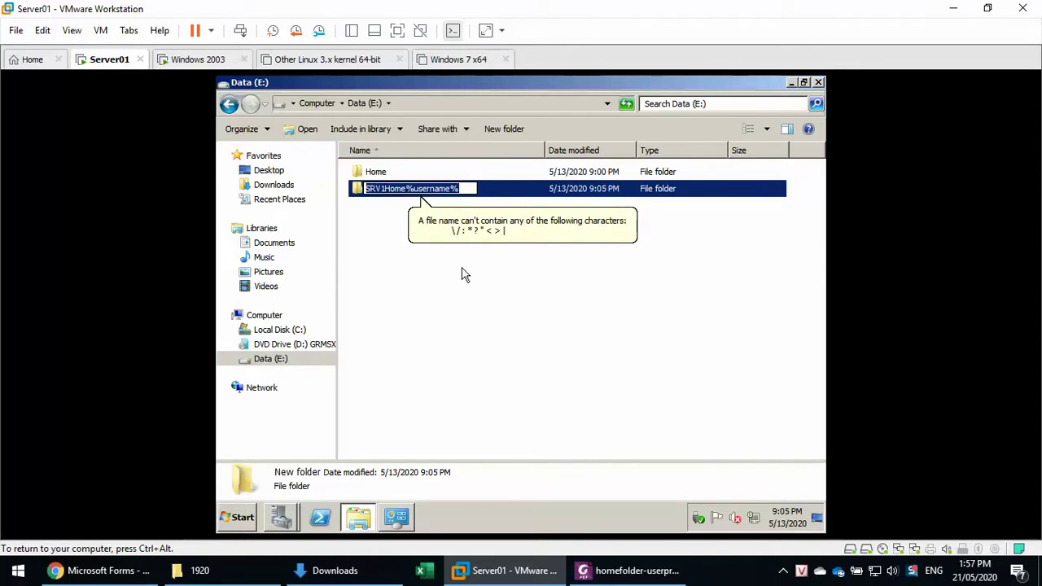
type("Profile")
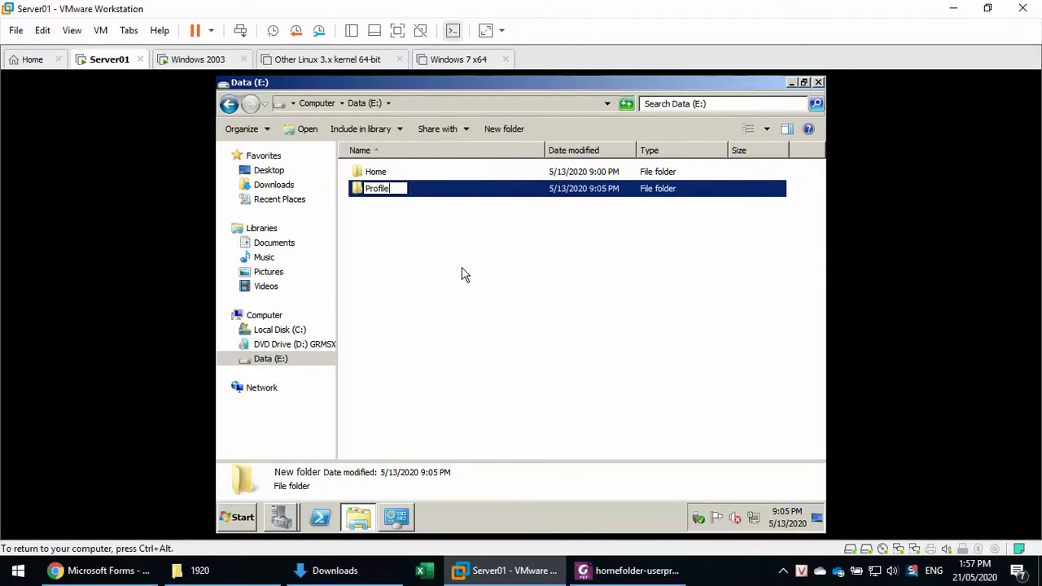
key("Return")
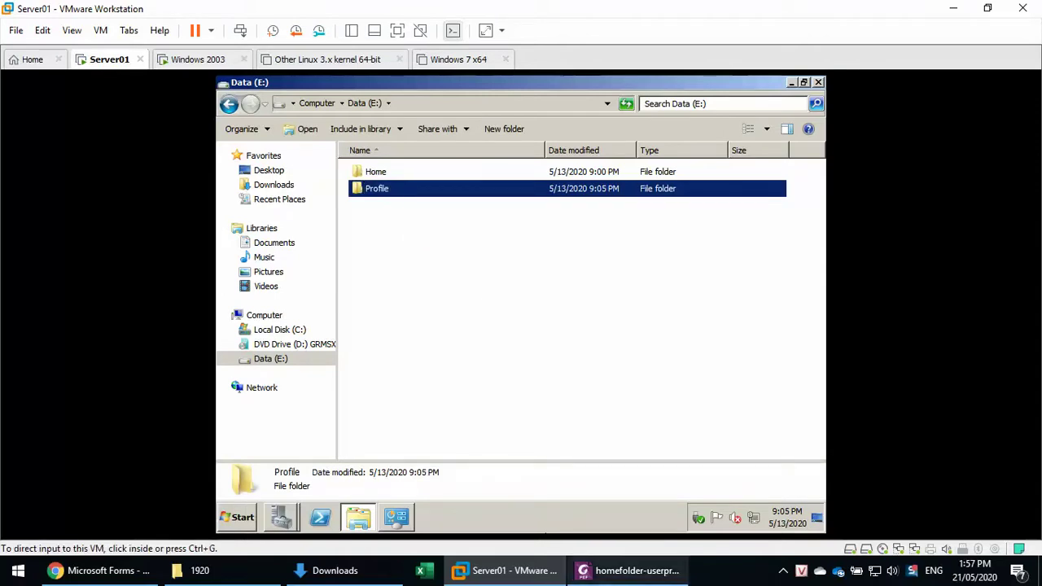
key("alt+Tab")
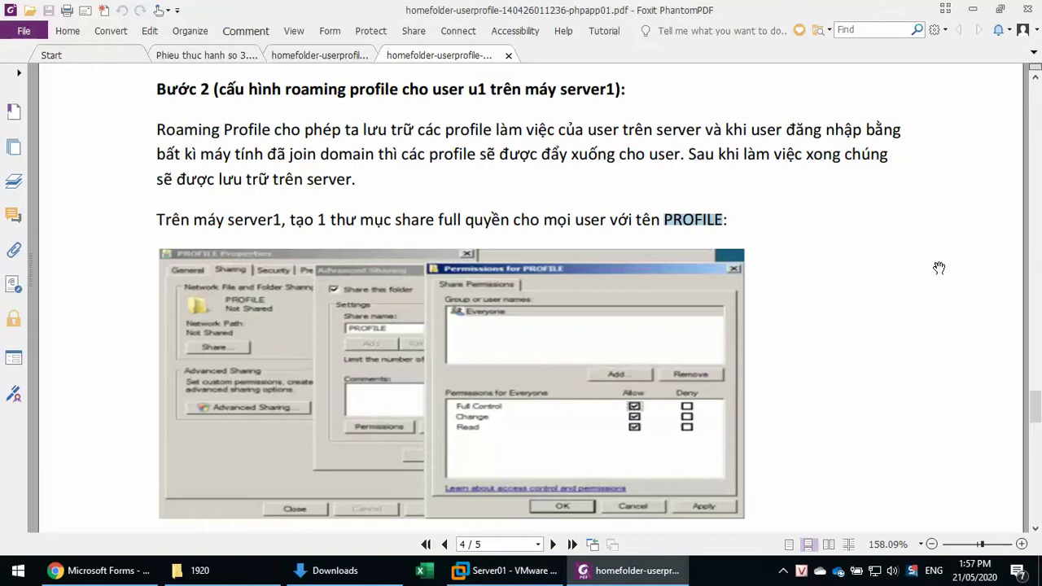
scroll(939, 268, "down", 3)
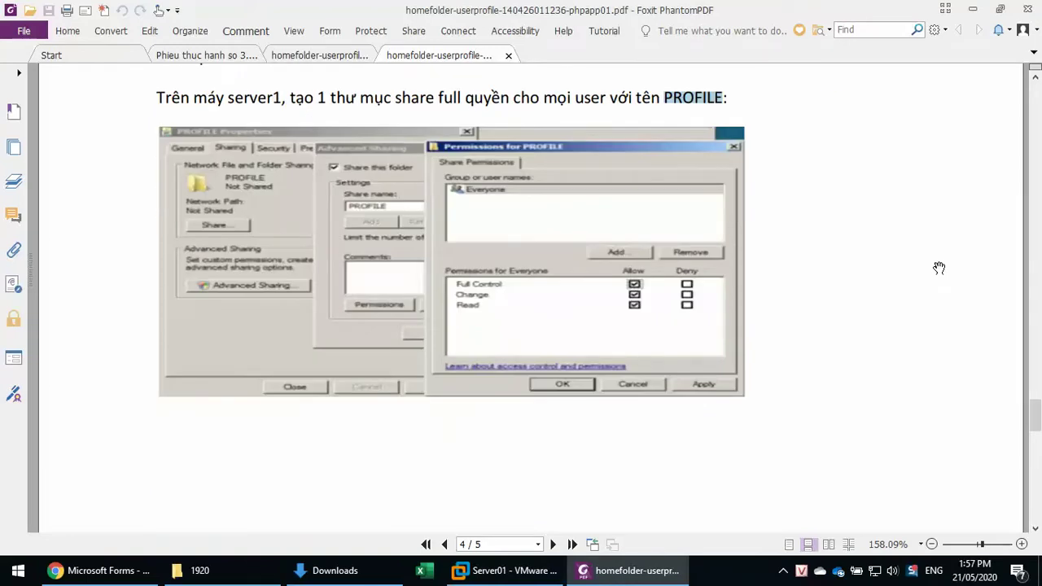
key("alt+Tab")
Share the Profile folder with Everyone at Read/Write permission and close the window.
right_click(413, 188)
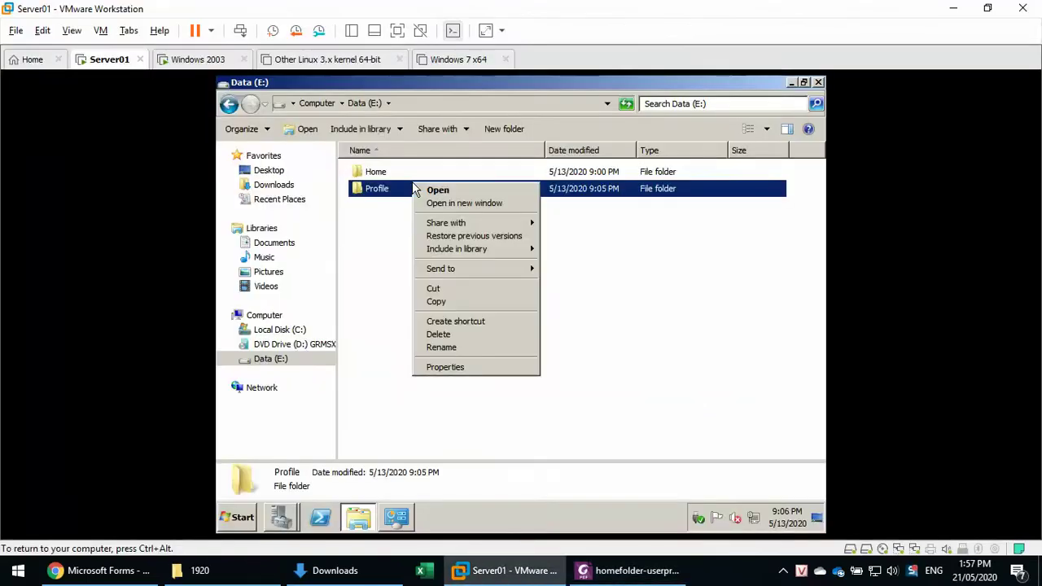
left_click(433, 127)
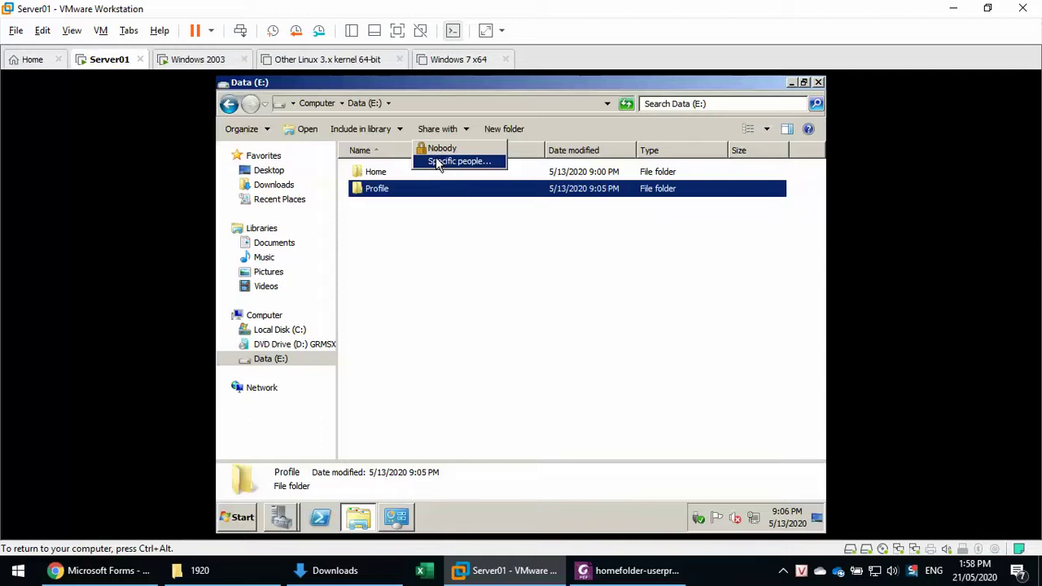
left_click(440, 160)
left_click(630, 250)
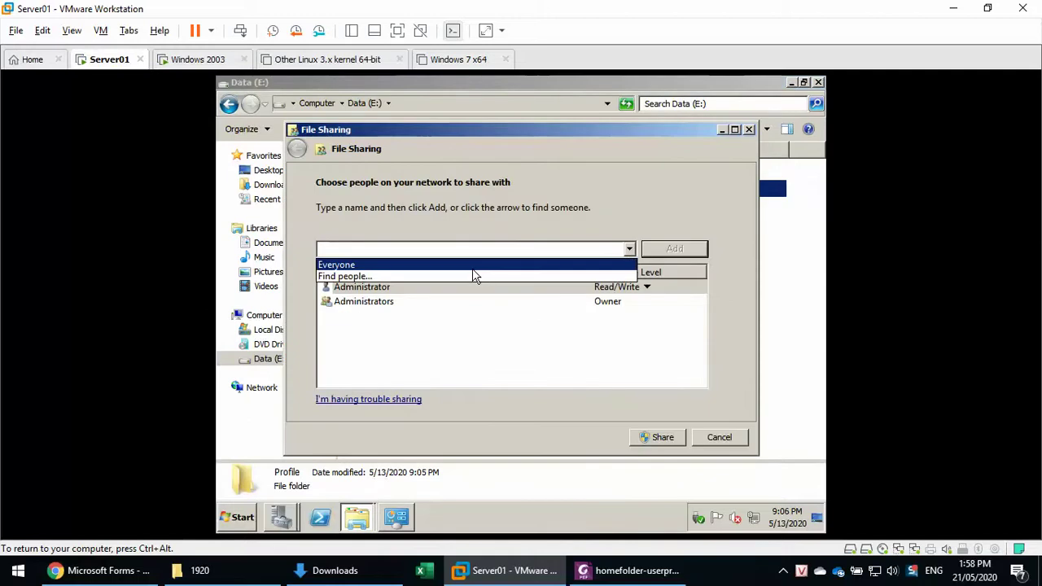
left_click(475, 266)
left_click(656, 251)
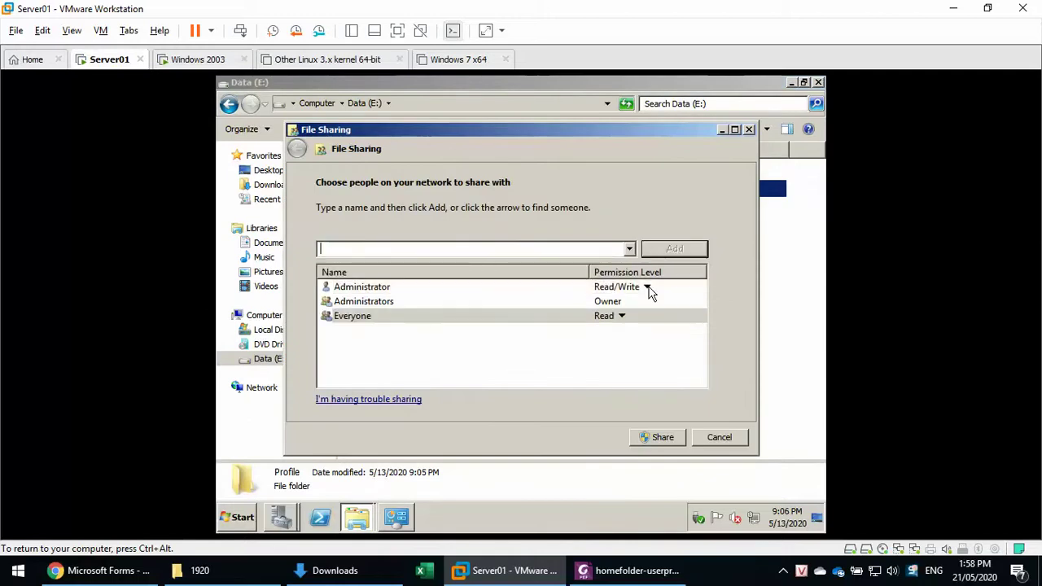
left_click(622, 317)
left_click(661, 330)
left_click(663, 440)
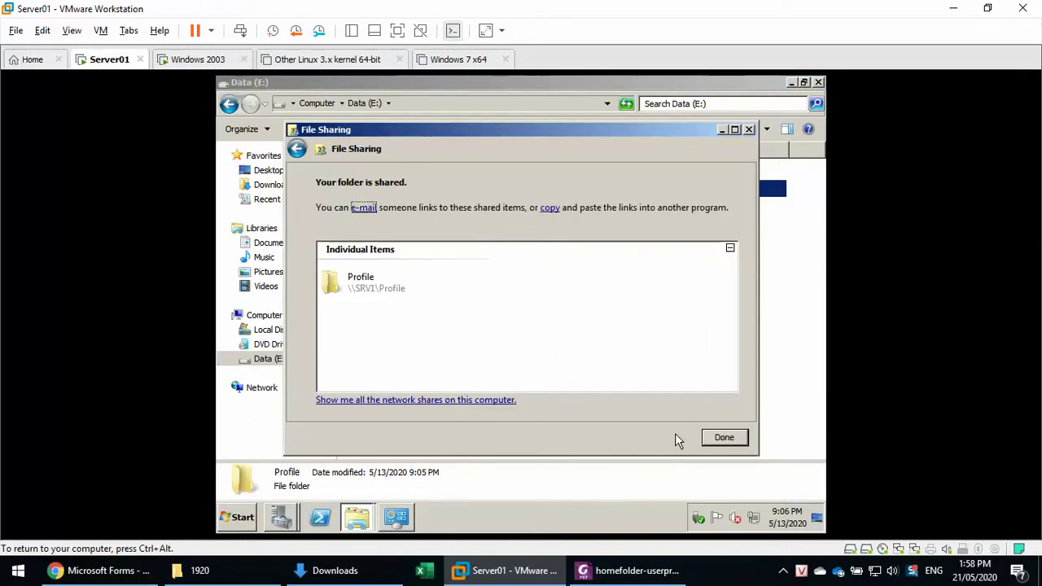
left_click(725, 437)
key("alt+F4")
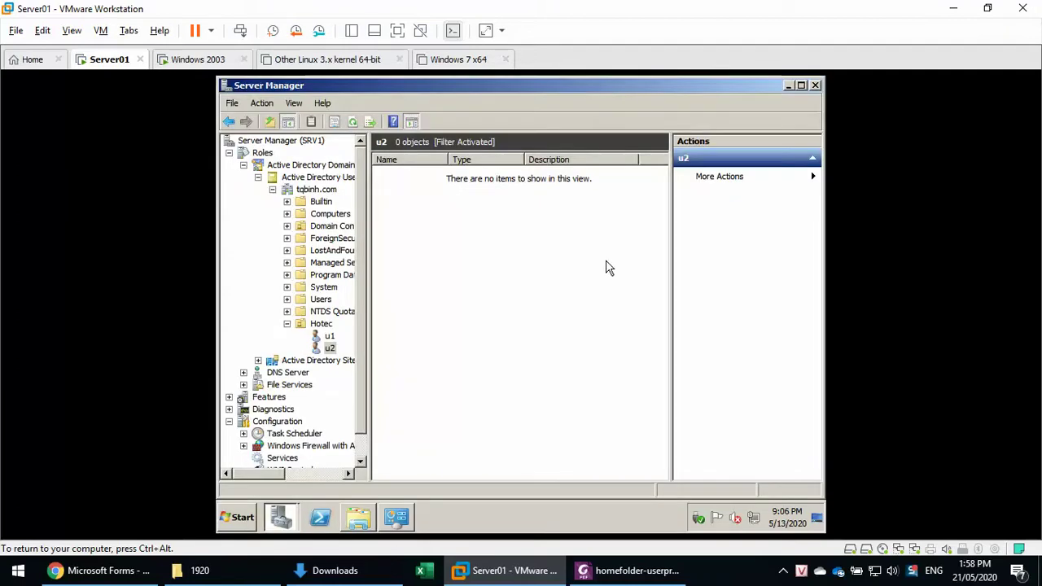
key("alt+Tab")
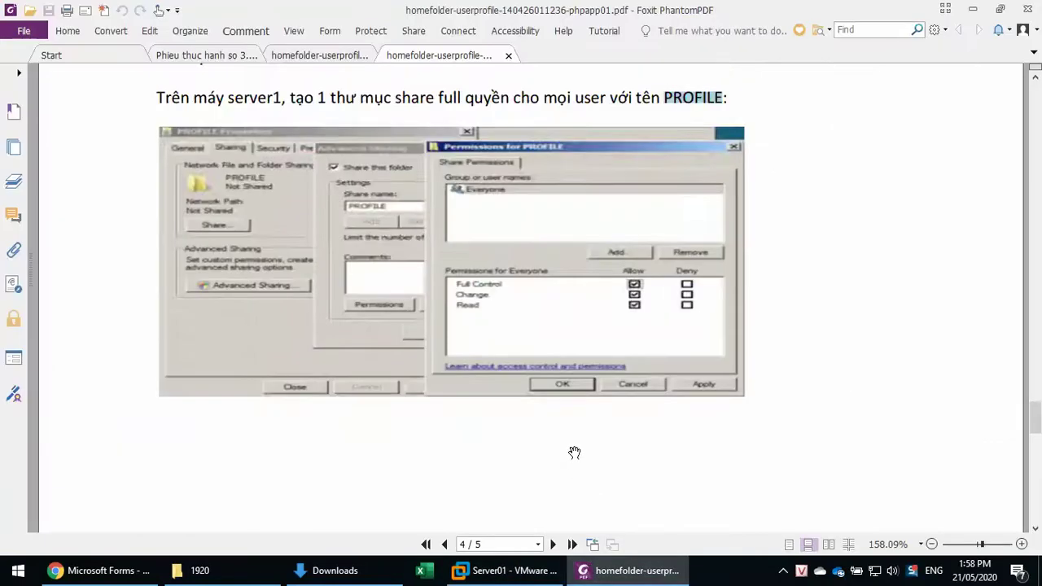
scroll(575, 452, "down", 8)
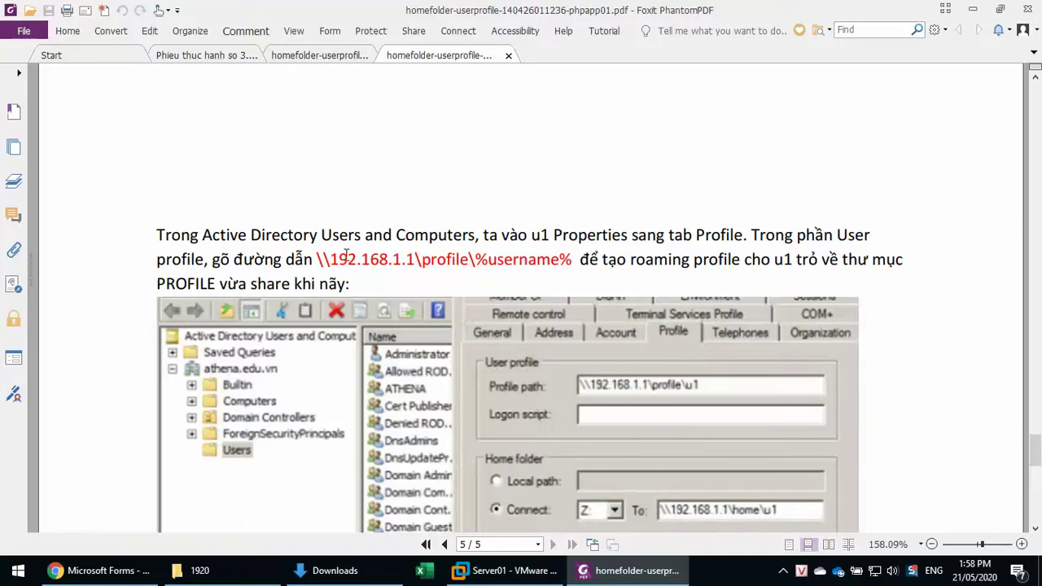
scroll(346, 257, "down", 3)
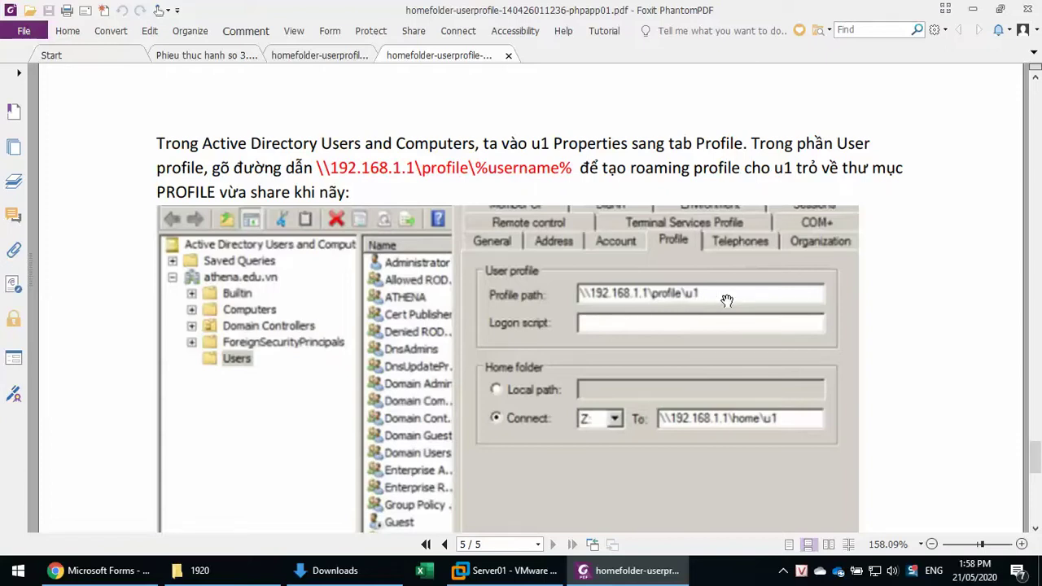
scroll(727, 301, "down", 5)
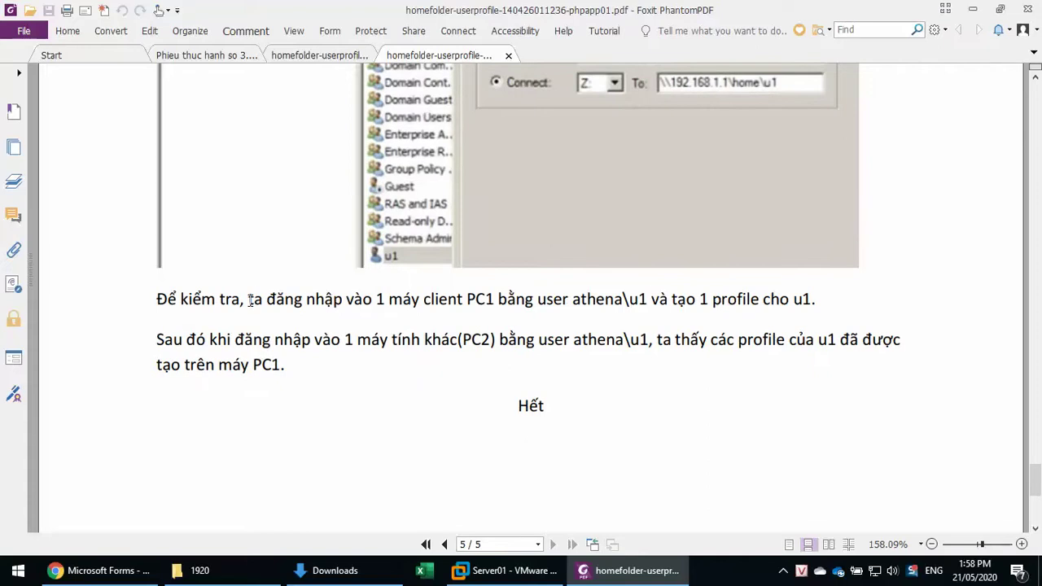
left_click_drag(379, 299, 492, 299)
left_click(599, 299)
left_click_drag(697, 299, 823, 299)
left_click(571, 321)
left_click(508, 571)
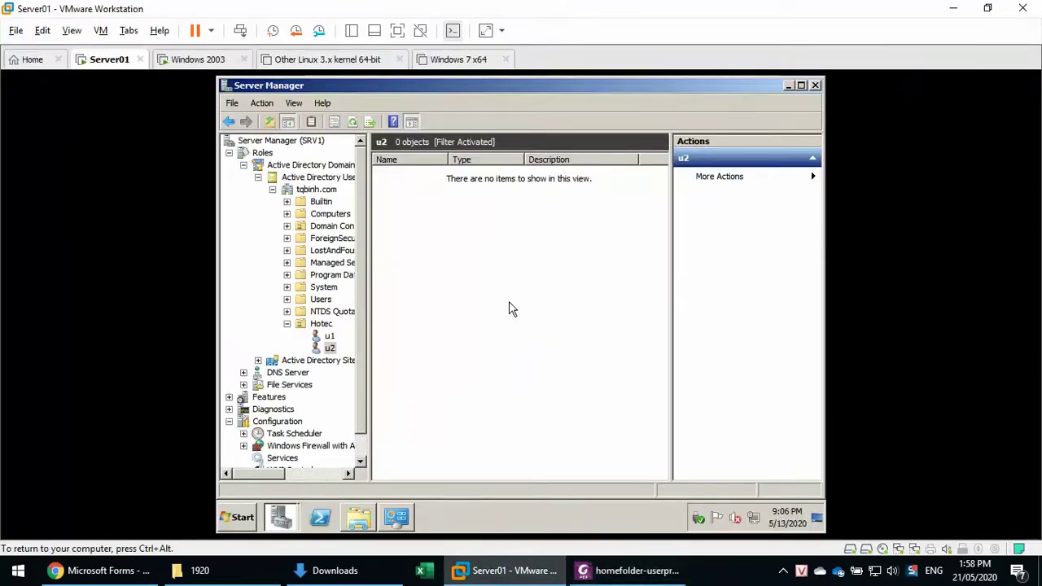
left_click(321, 339)
Open user u1's Properties at the Profile tab.
right_click(326, 337)
left_click(363, 471)
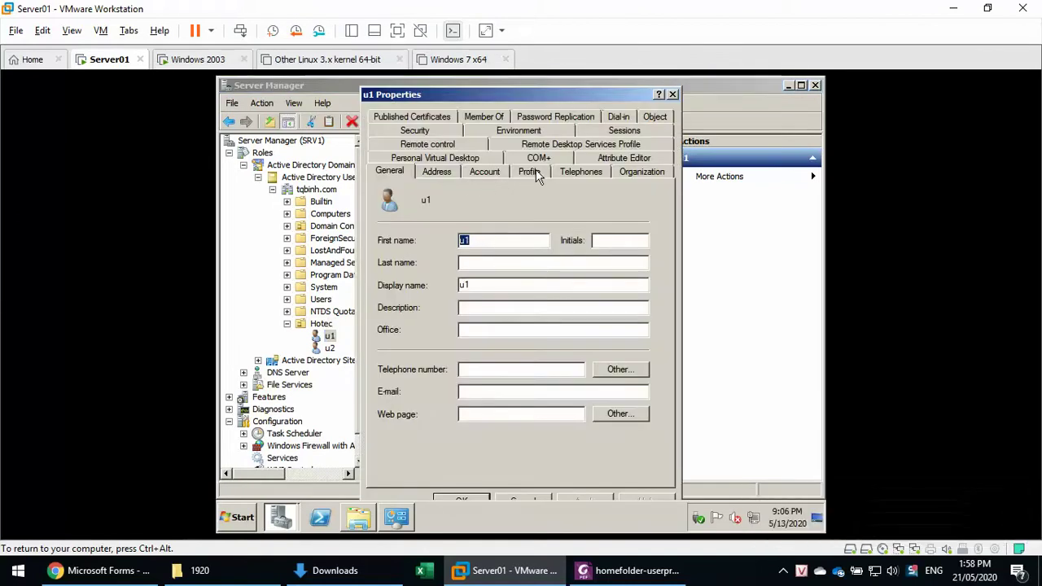
left_click(537, 175)
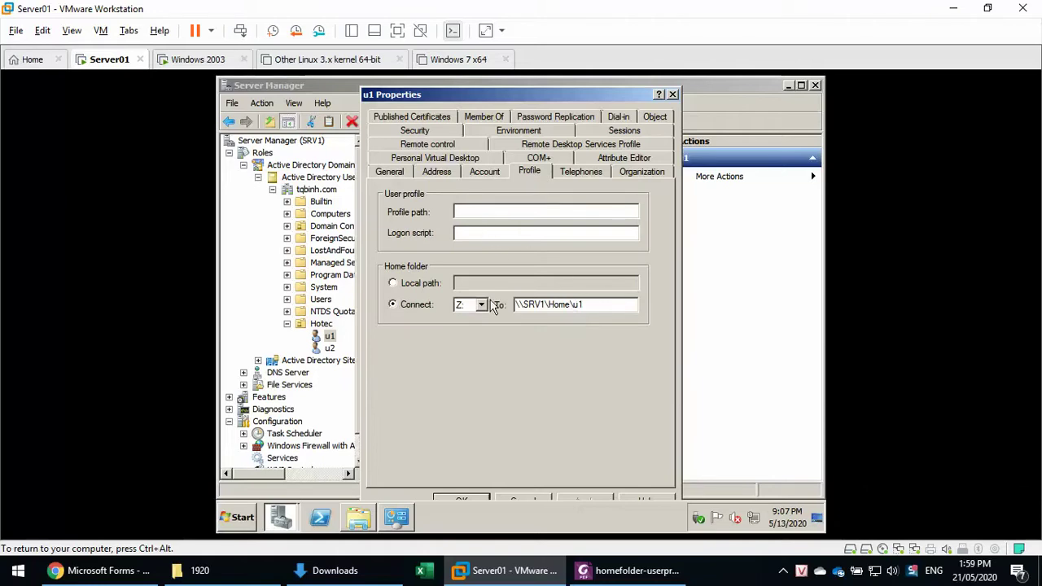
Copy the \\srv1\Profile share path from the Run box autocomplete suggestions.
left_click(236, 518)
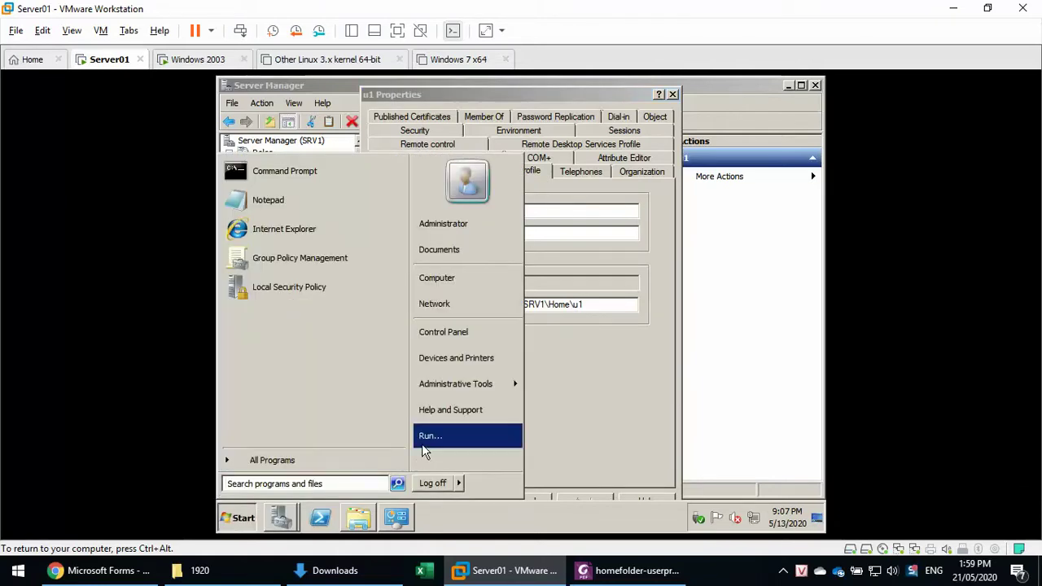
left_click(427, 437)
type("\\\\")
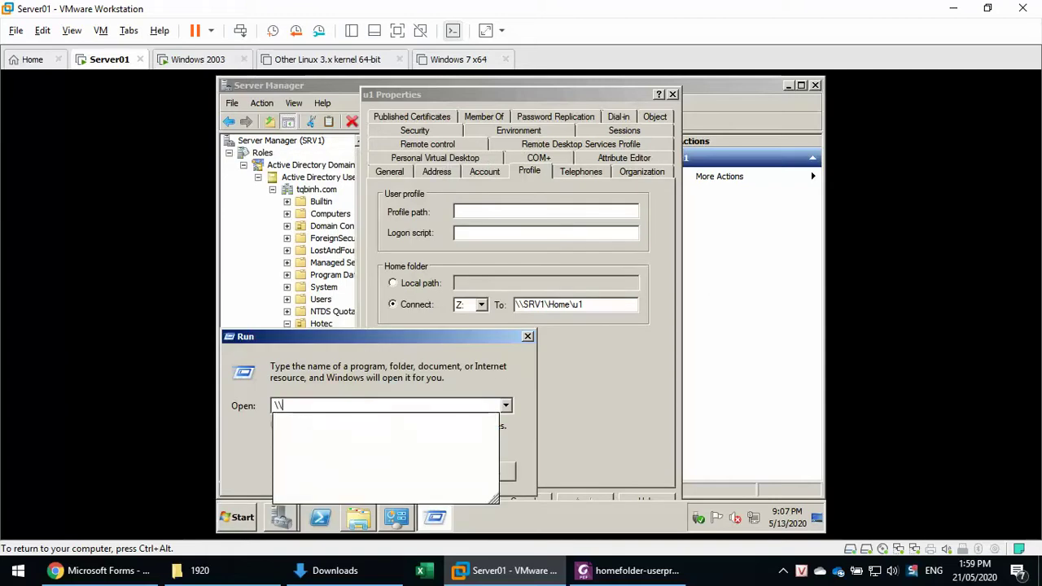
type("s")
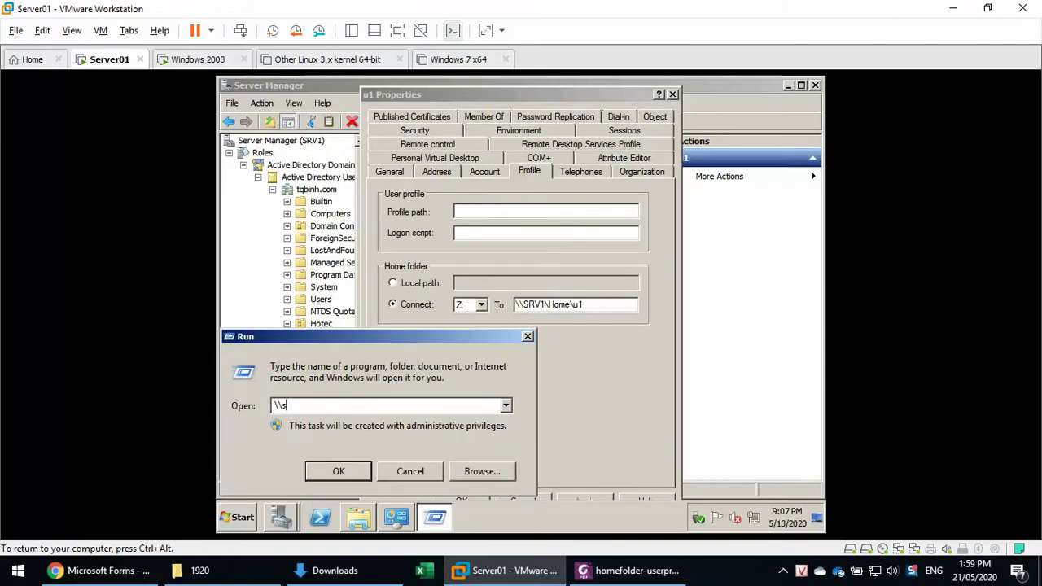
type("er1\\")
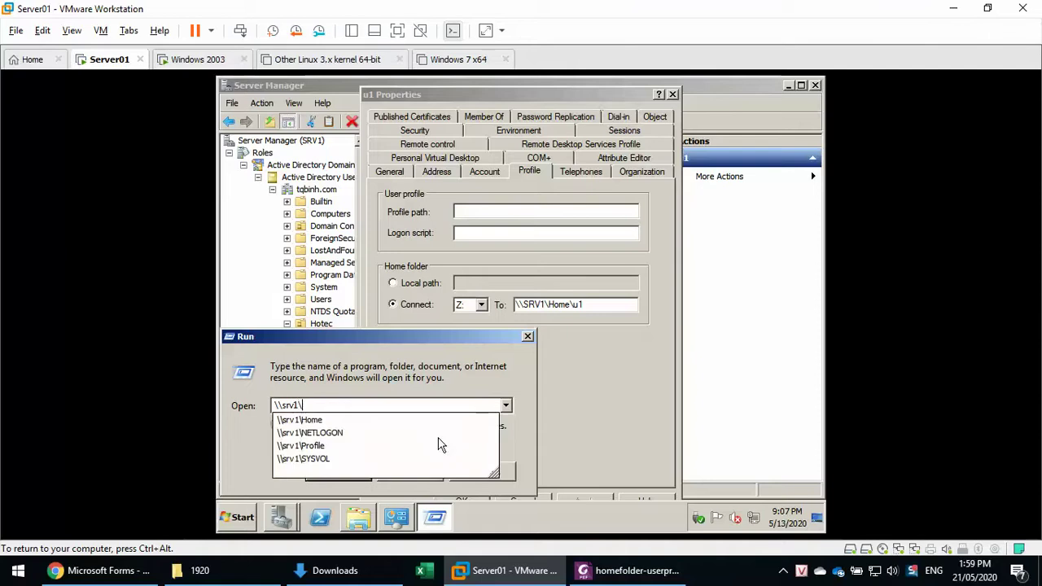
key("Down")
key("Down")
key("Down")
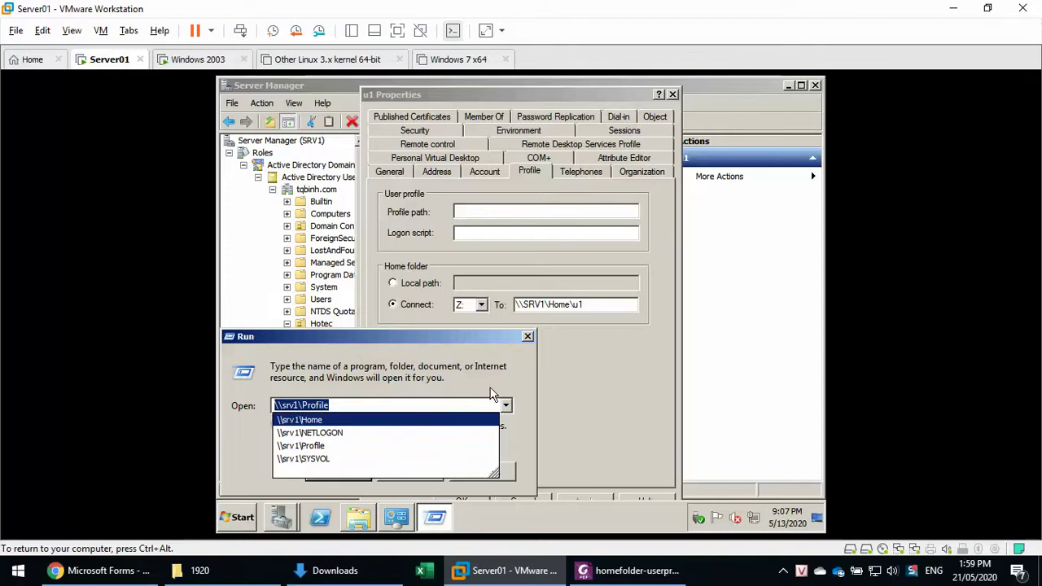
left_click(530, 337)
Enter \\srv1\Profile\%username% as u1's profile path and check it.
left_click(478, 211)
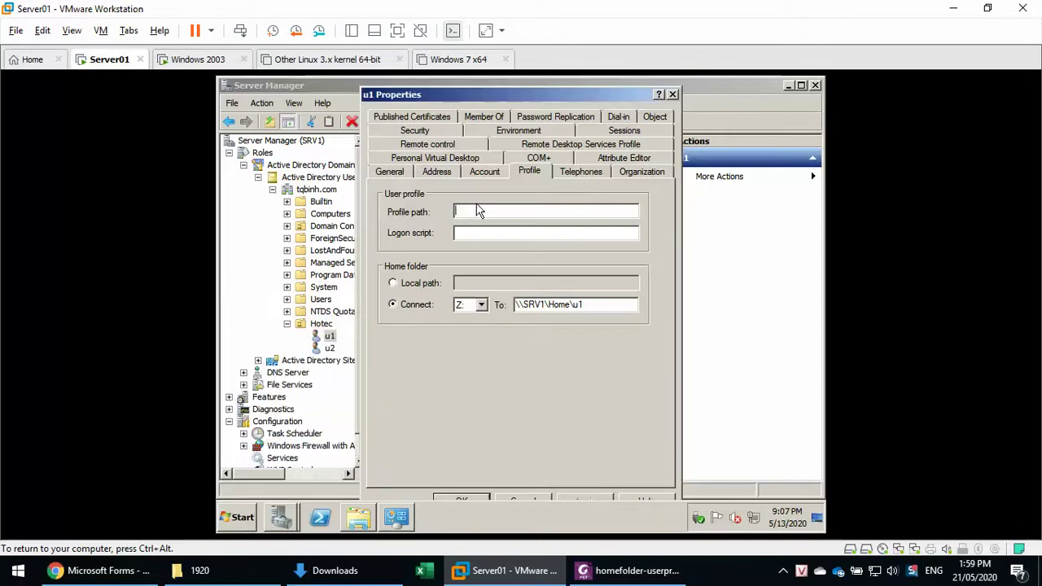
type("\\\\srv1\\Profile")
type("\\%")
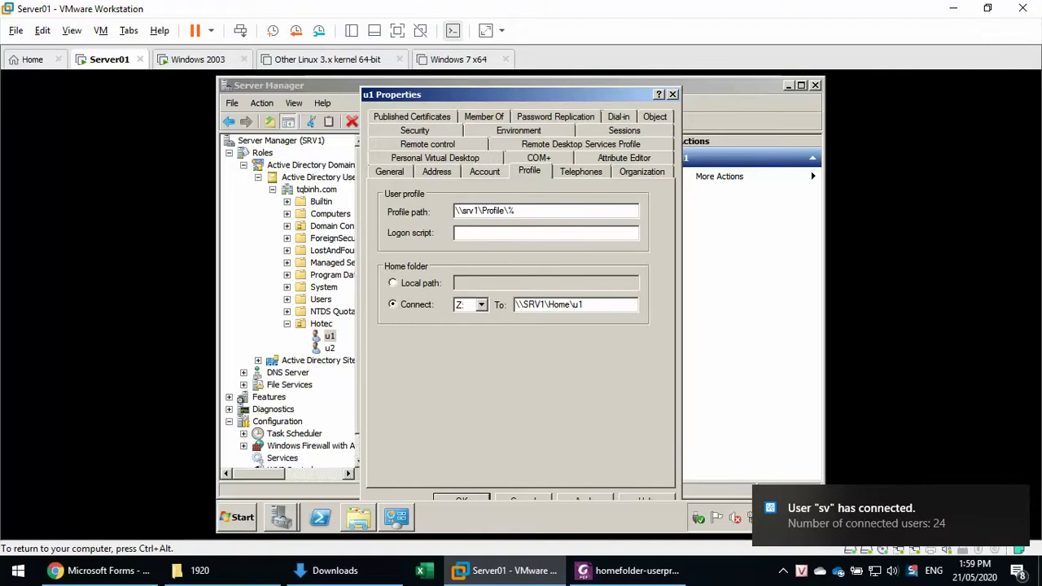
type("ueser")
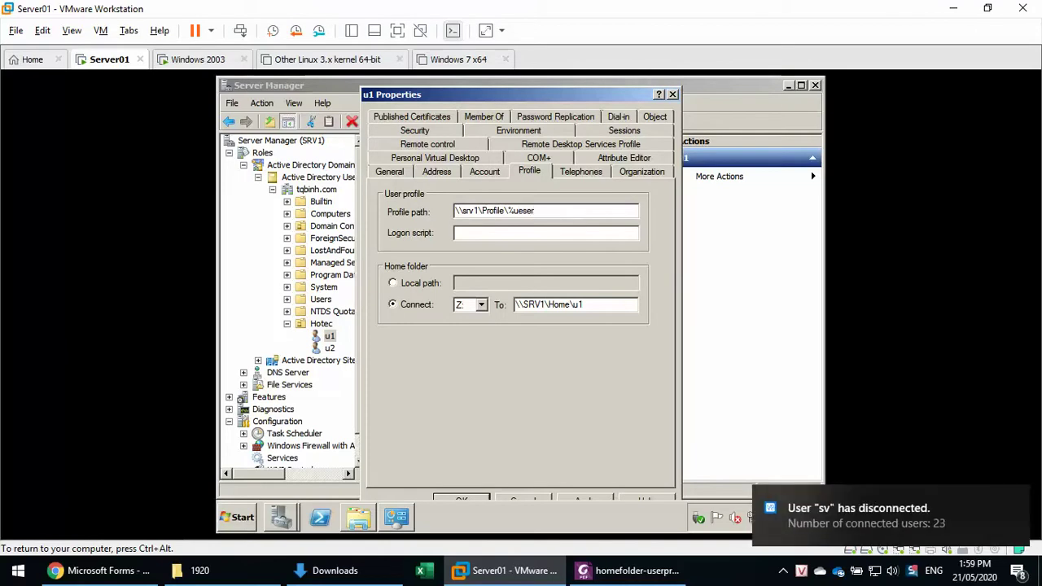
key("BackSpace")
key("BackSpace")
key("BackSpace")
type("sername%")
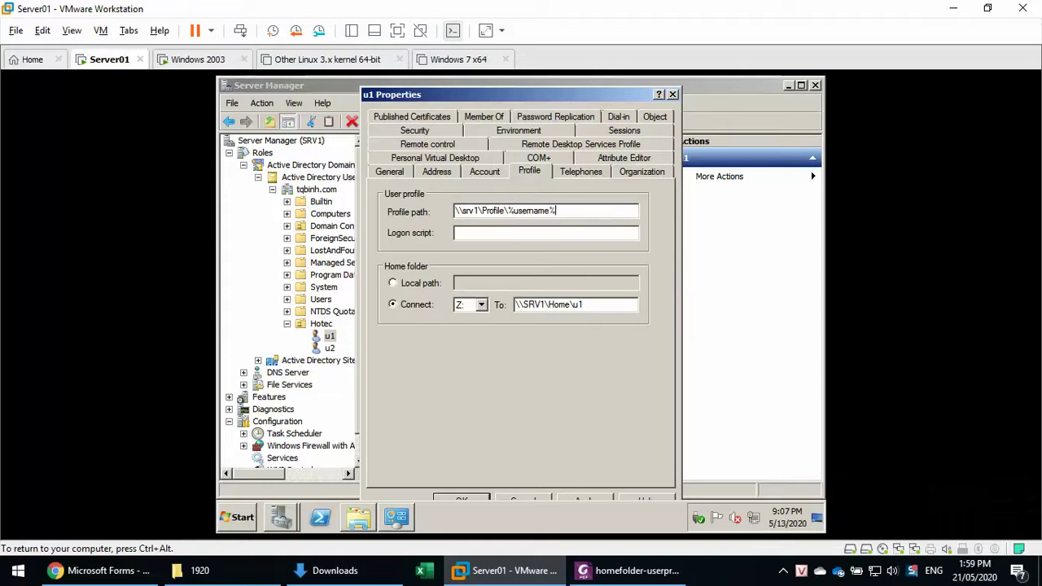
key("ctrl+a")
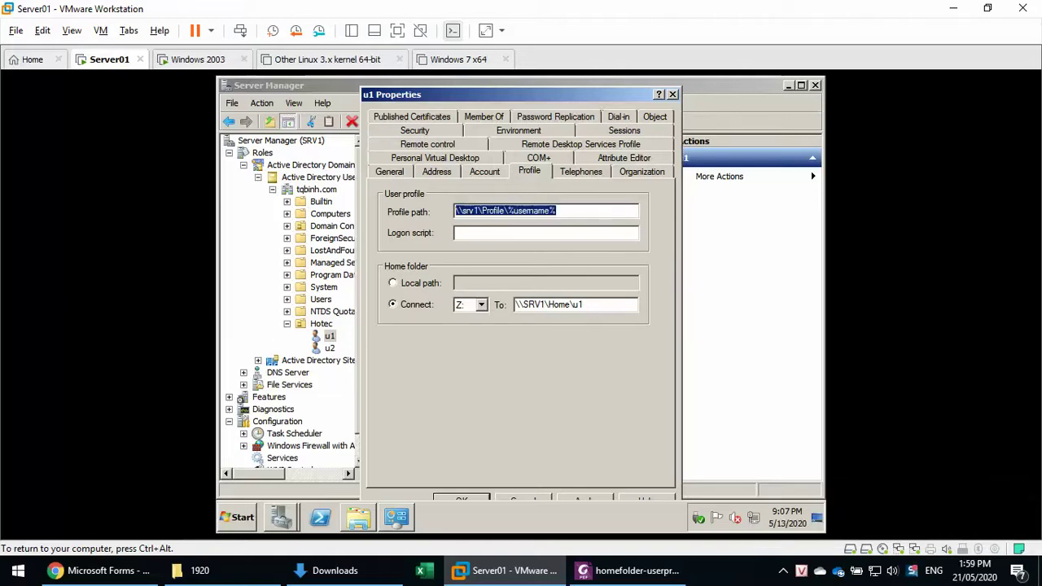
key("End")
left_click(469, 211)
key("Right")
key("Right")
key("Right")
key("Right")
key("Right")
key("Right")
key("Right")
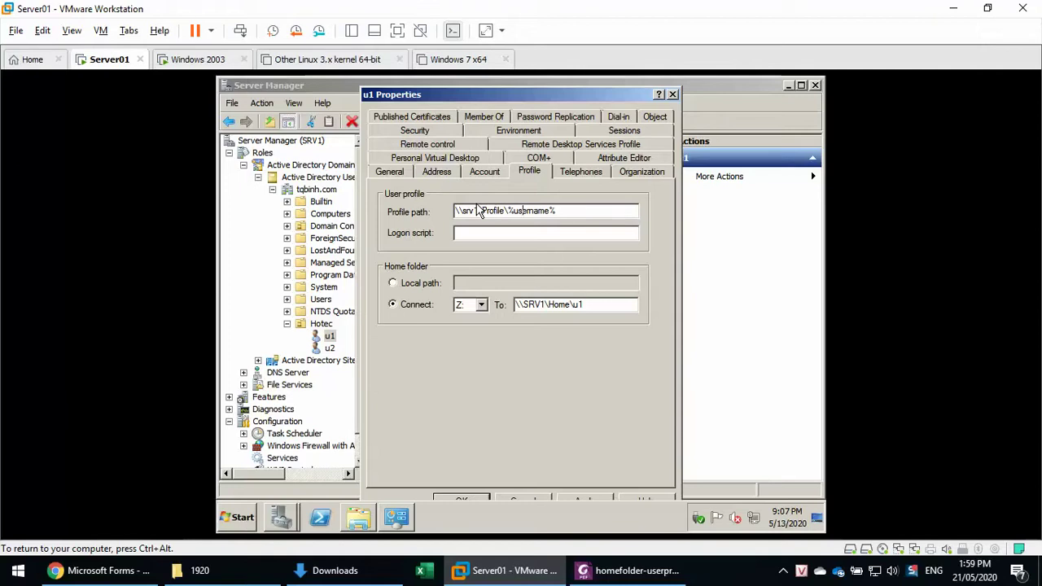